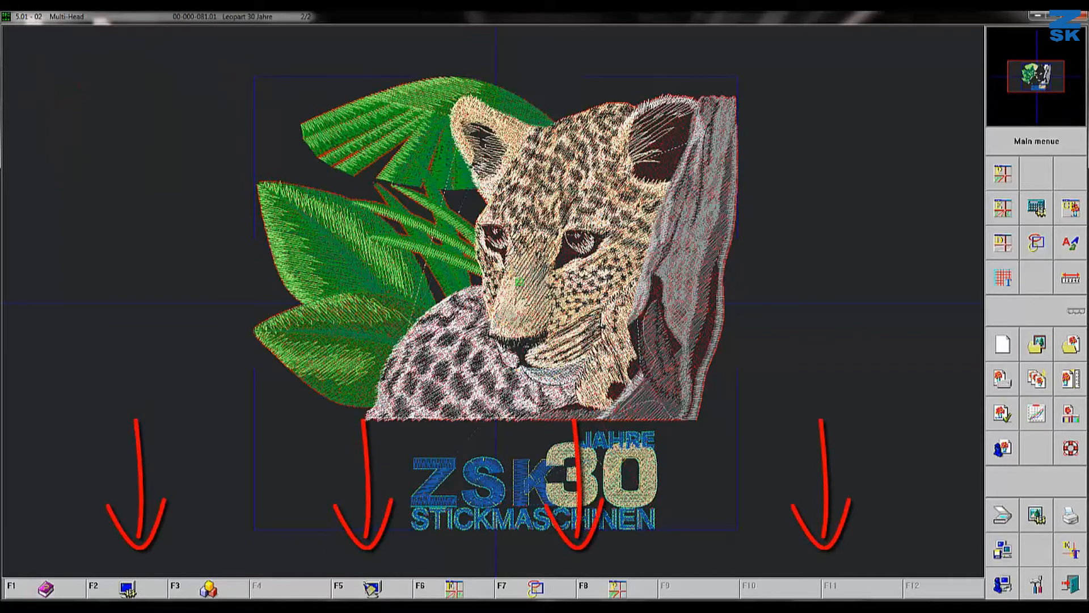
Step: Switch to the Taster klein image in Windows-Fotoanzeige, examine the marked keypad functions and minimise the window
{"action": "mouse_move", "coordinate": [295, 606]}
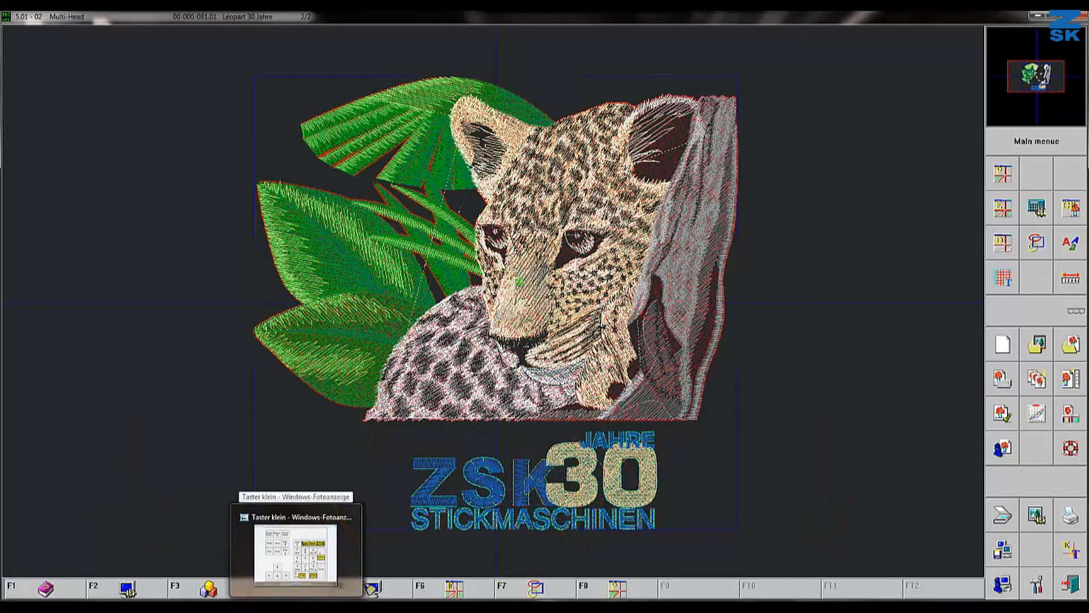
{"action": "left_click", "coordinate": [296, 605]}
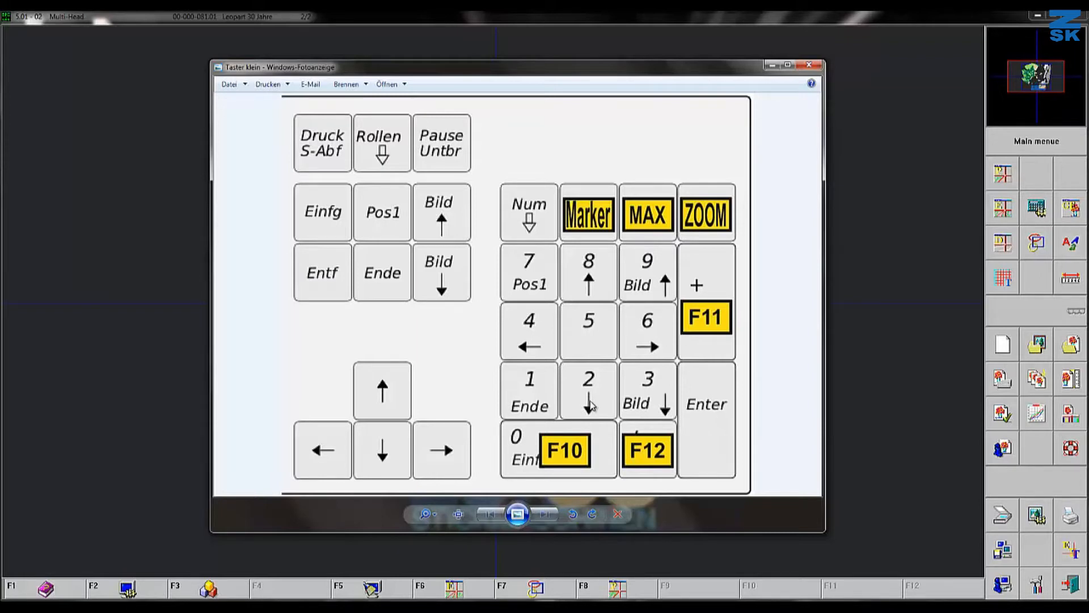
{"action": "left_click", "coordinate": [771, 67]}
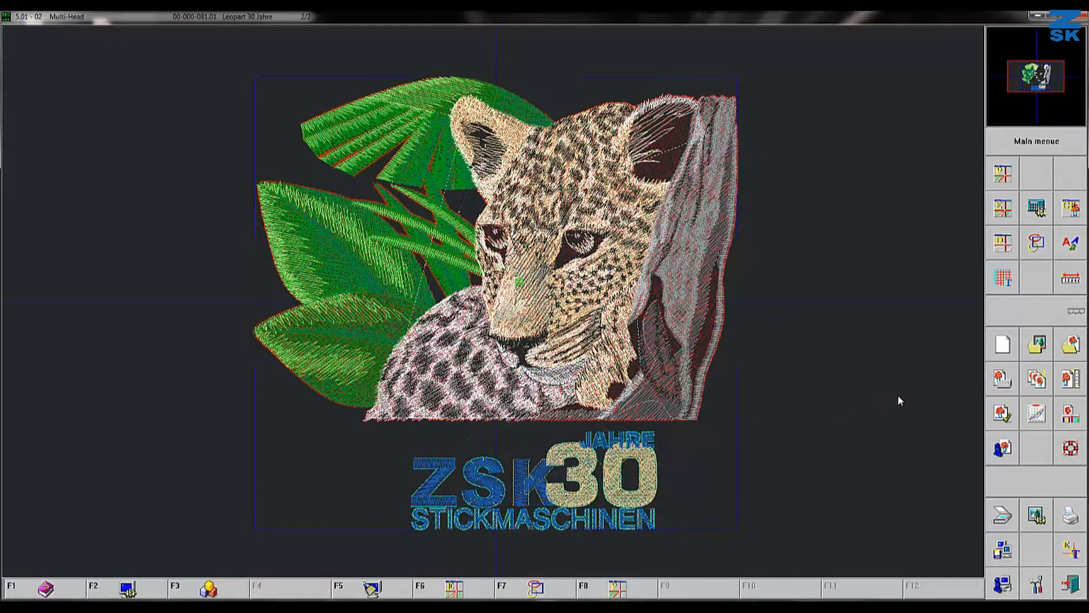
Step: Import the JPG image Lotte1 from the Bilder folder into the design directory and assign it to the Animals group
{"action": "left_click", "coordinate": [1031, 347]}
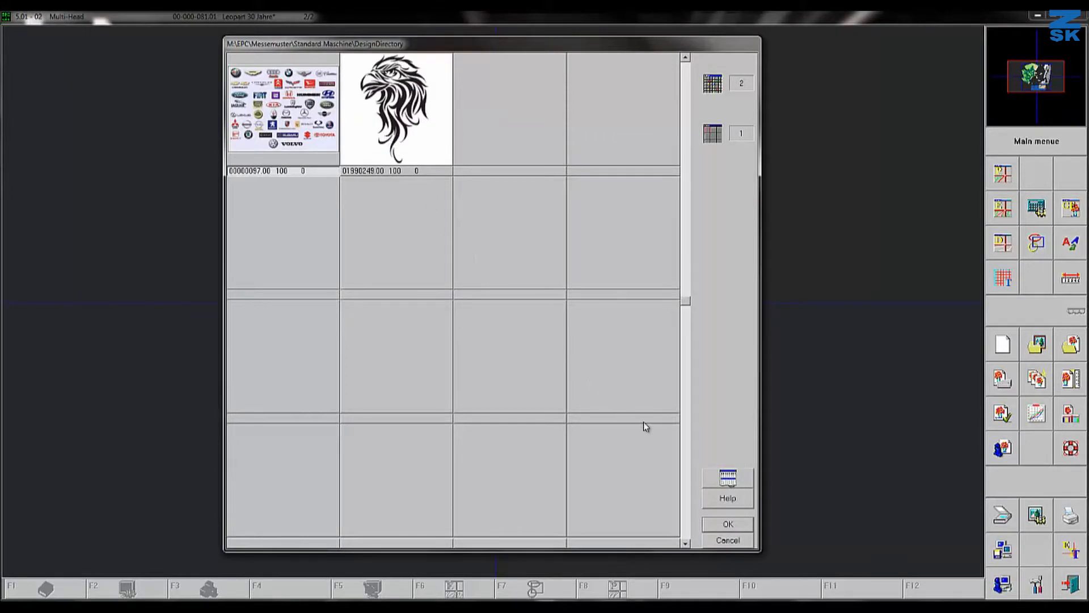
{"action": "left_click", "coordinate": [717, 480]}
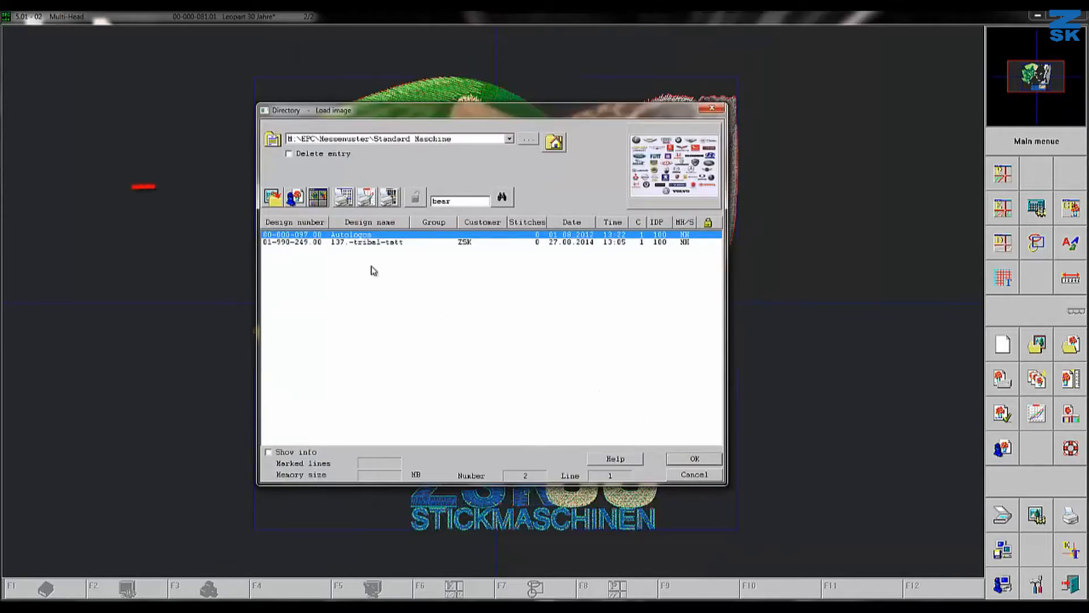
{"action": "left_click", "coordinate": [272, 199]}
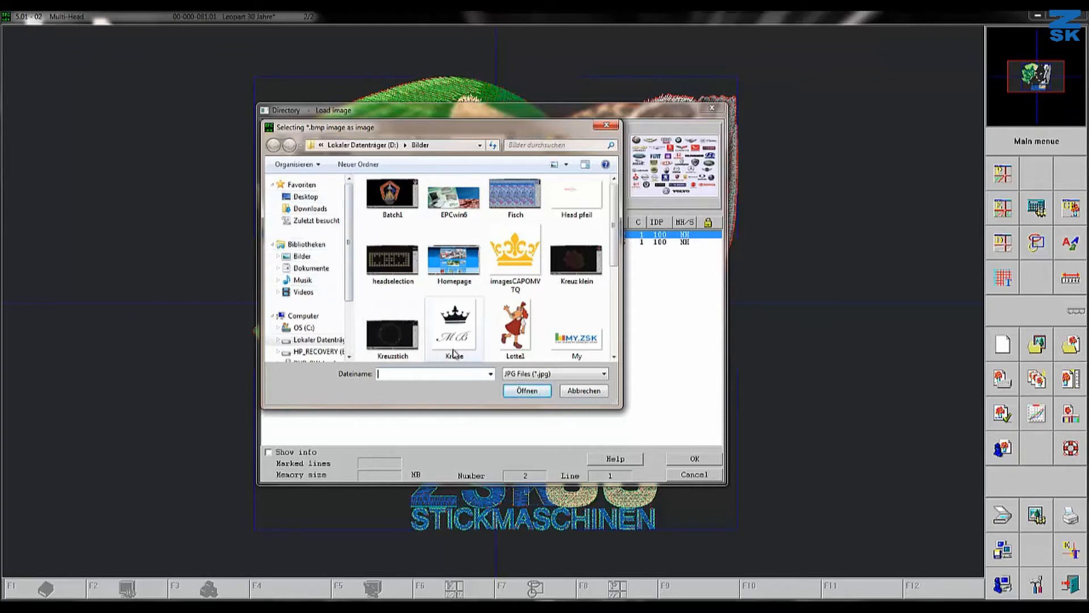
{"action": "left_click", "coordinate": [510, 341]}
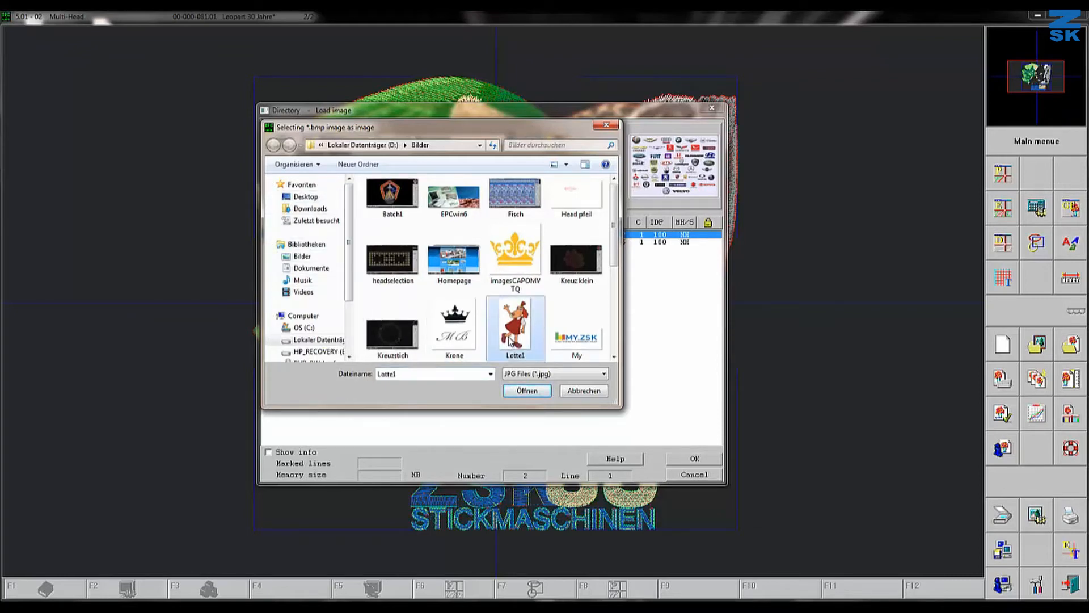
{"action": "left_click", "coordinate": [520, 392]}
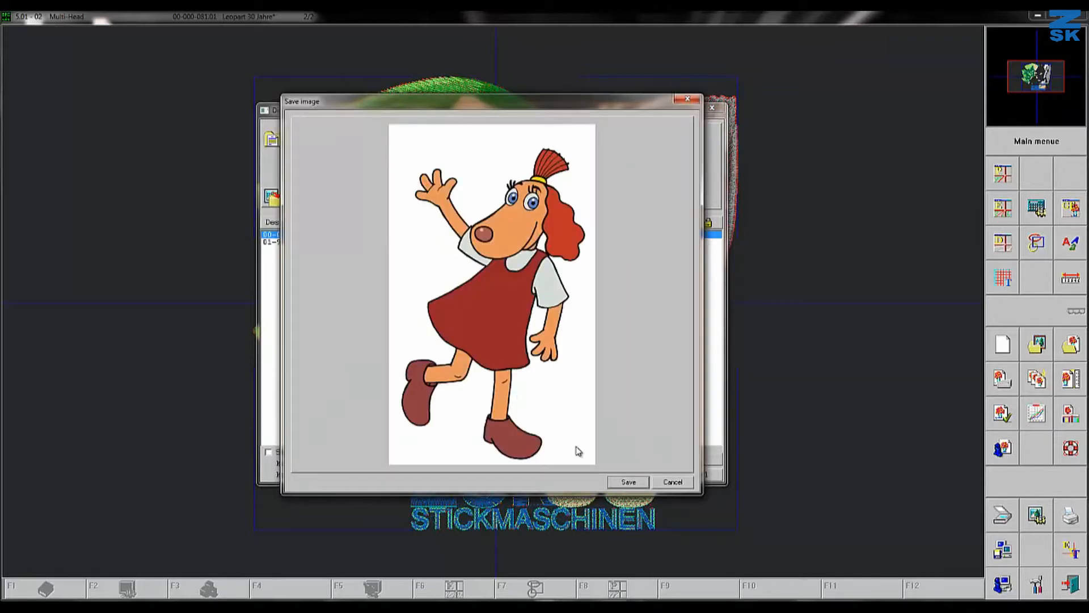
{"action": "left_click", "coordinate": [614, 485]}
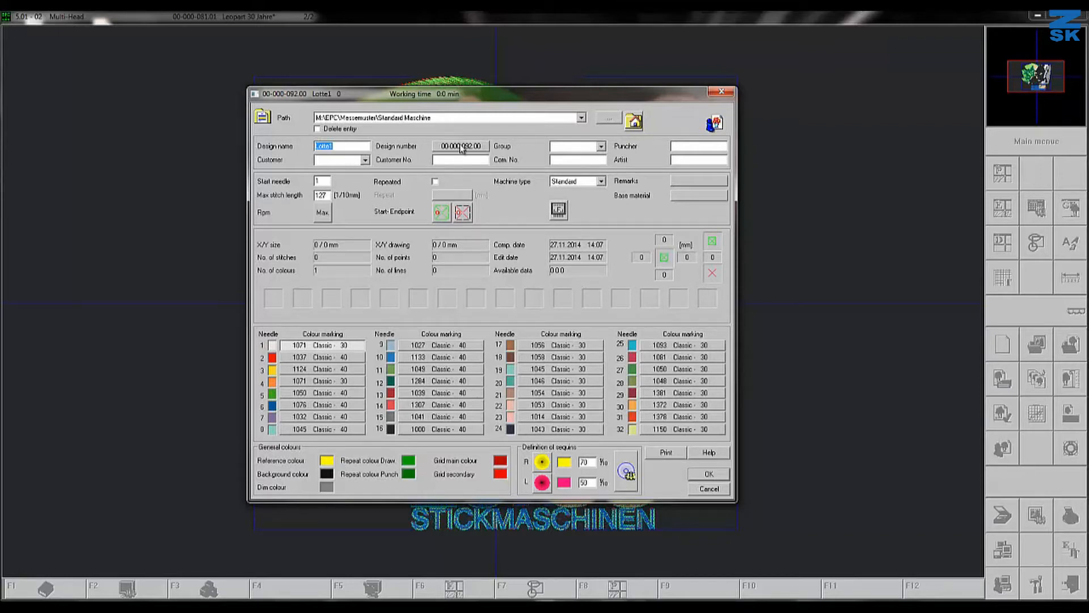
{"action": "left_click", "coordinate": [600, 147]}
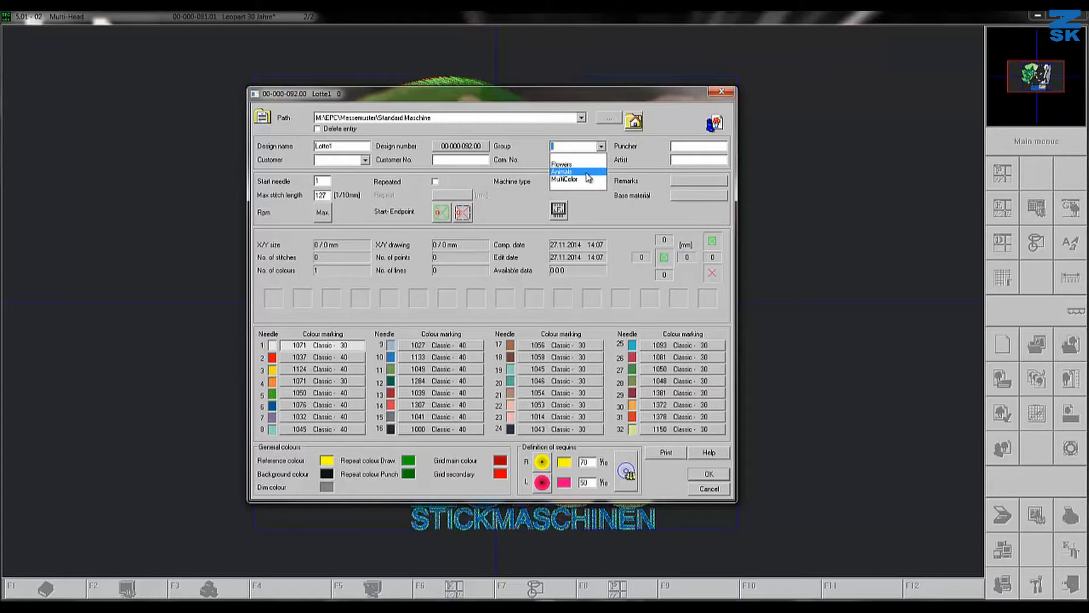
{"action": "left_click", "coordinate": [587, 172]}
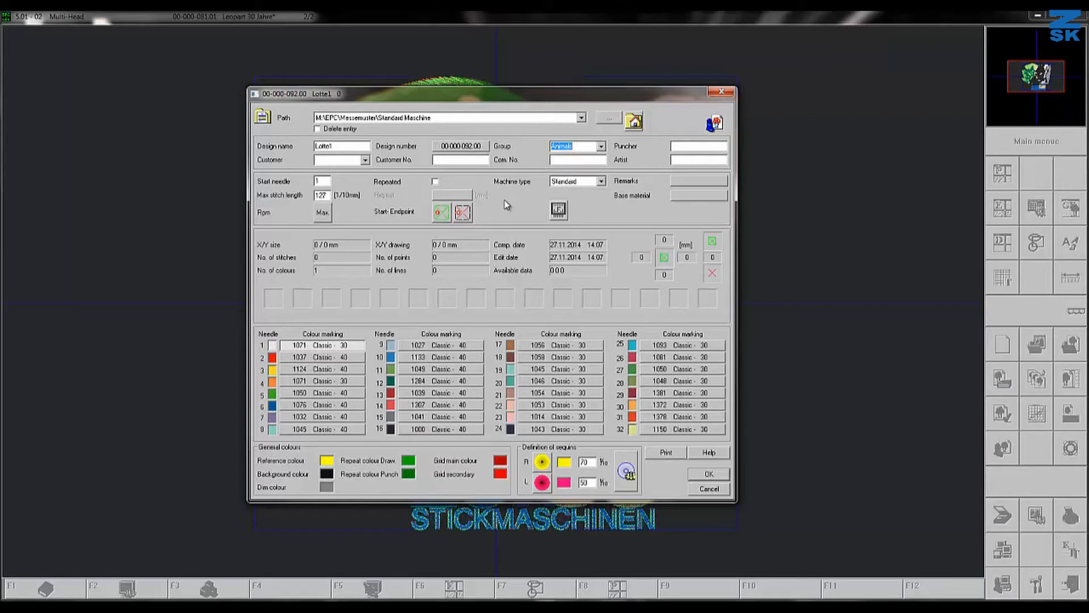
Step: Examine the colour definition of needle 1 and the available thread manufacturers
{"action": "left_click", "coordinate": [273, 348]}
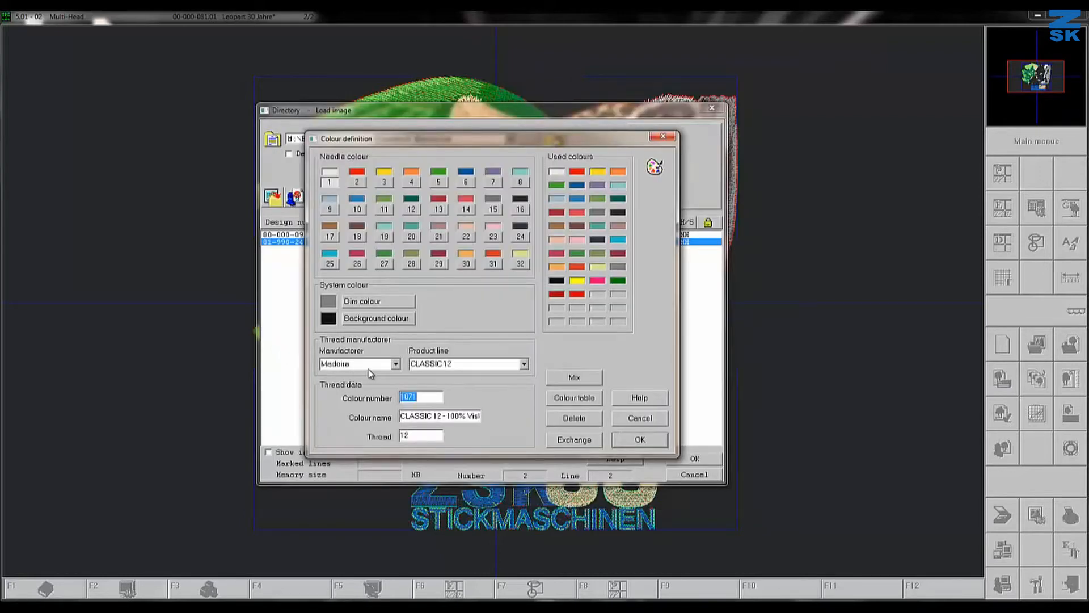
{"action": "left_click", "coordinate": [396, 364]}
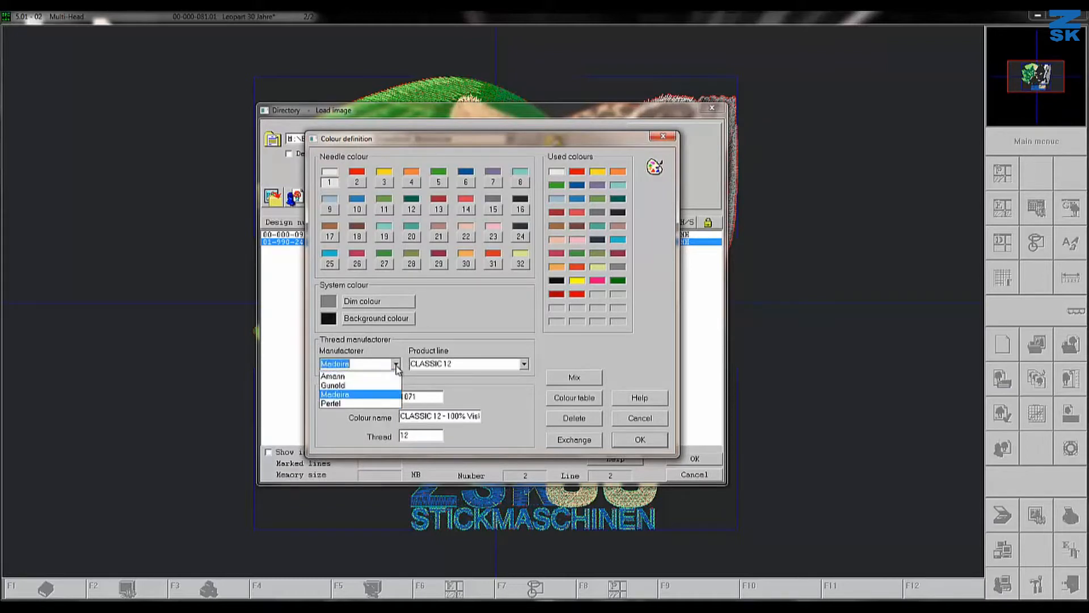
{"action": "left_click", "coordinate": [397, 366]}
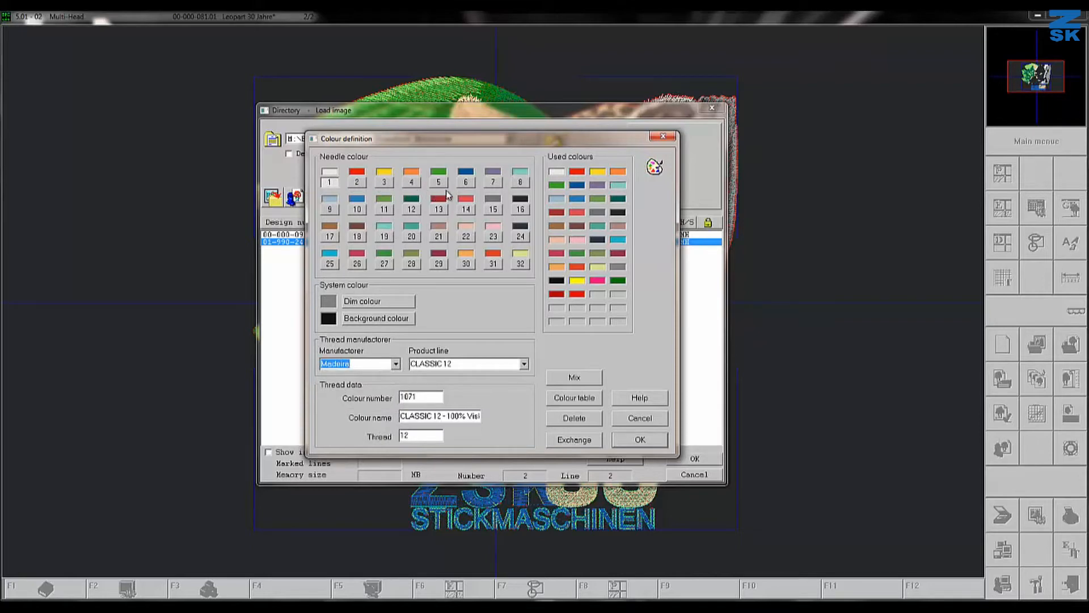
{"action": "left_click", "coordinate": [626, 442]}
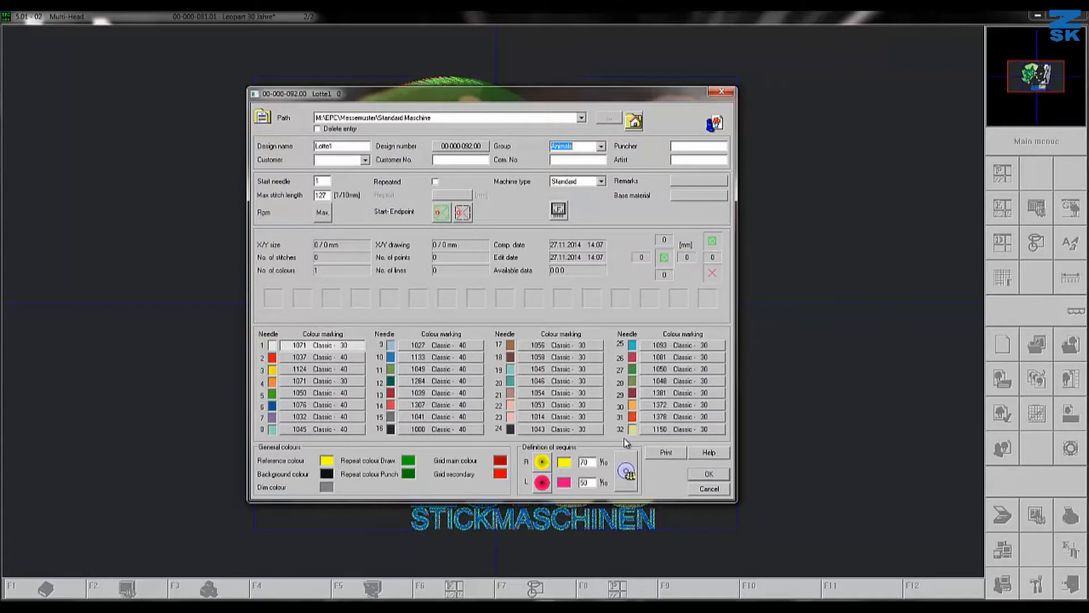
Step: Save the design data, load the Lotte1 image and dimension the figure from shoe sole to hair top as 12 cm
{"action": "left_click", "coordinate": [699, 476]}
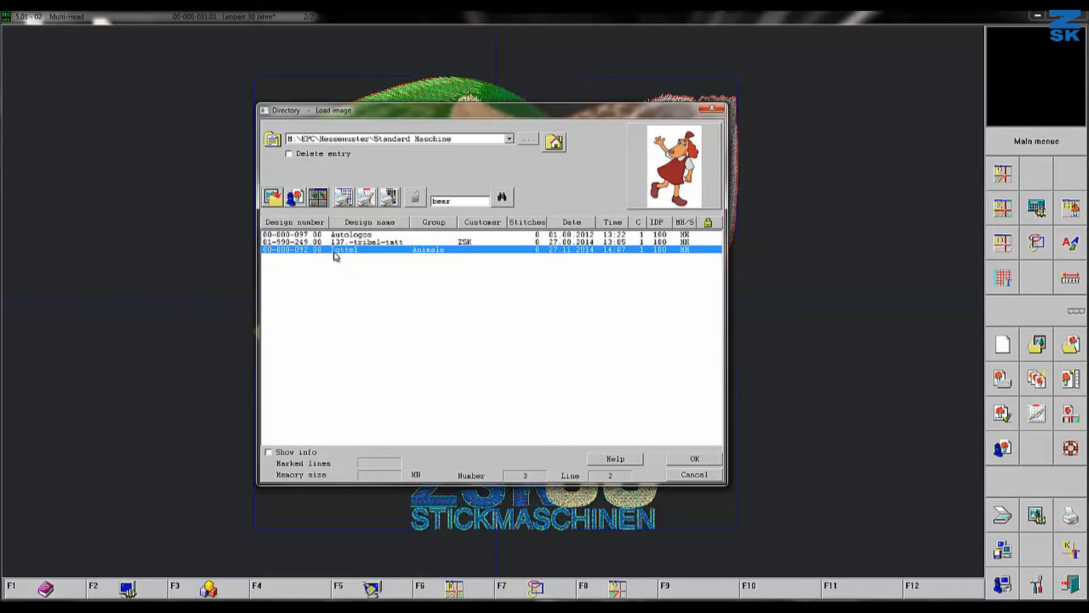
{"action": "left_click", "coordinate": [682, 461]}
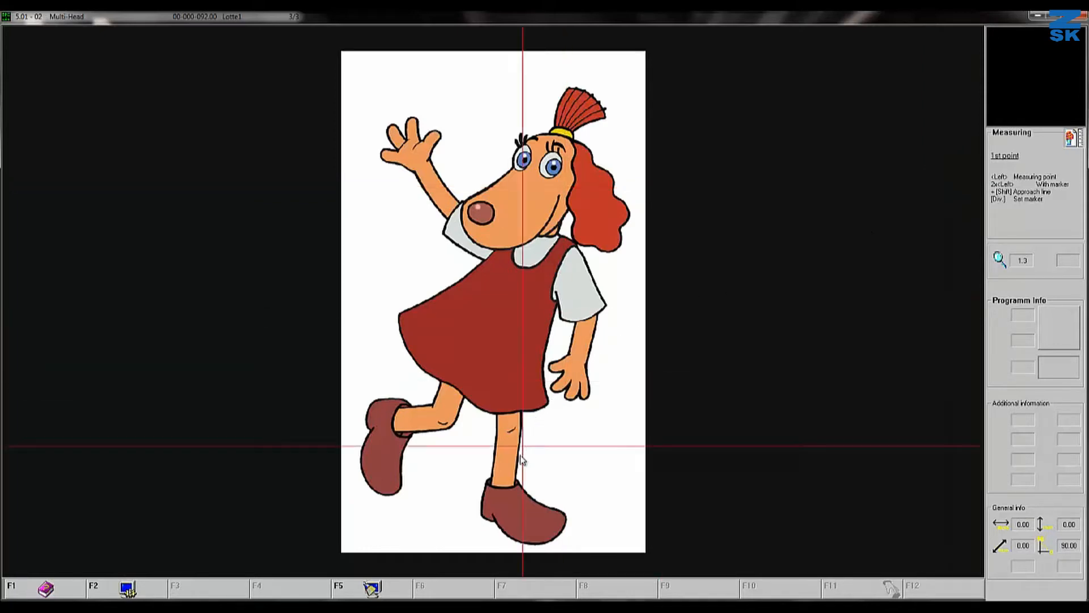
{"action": "left_click", "coordinate": [522, 546]}
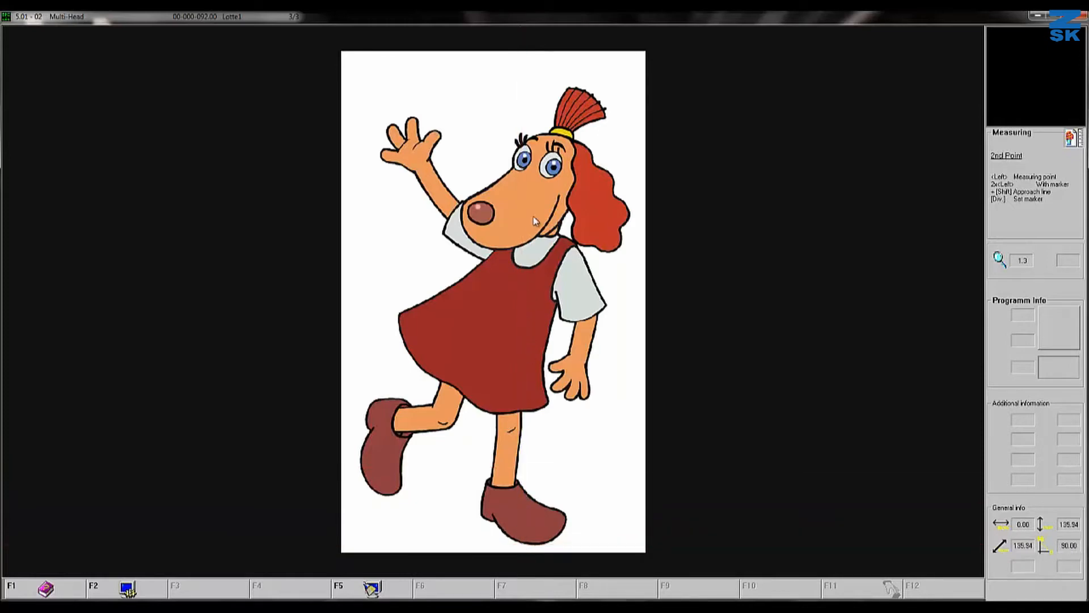
{"action": "left_click", "coordinate": [533, 91]}
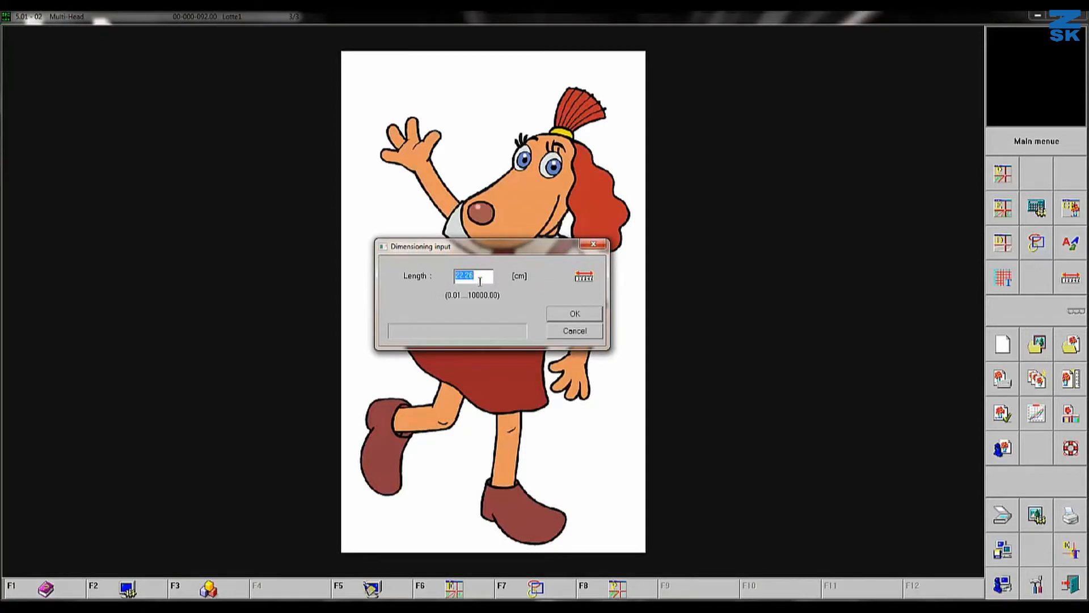
{"action": "type", "text": "12"}
{"action": "left_click", "coordinate": [556, 314]}
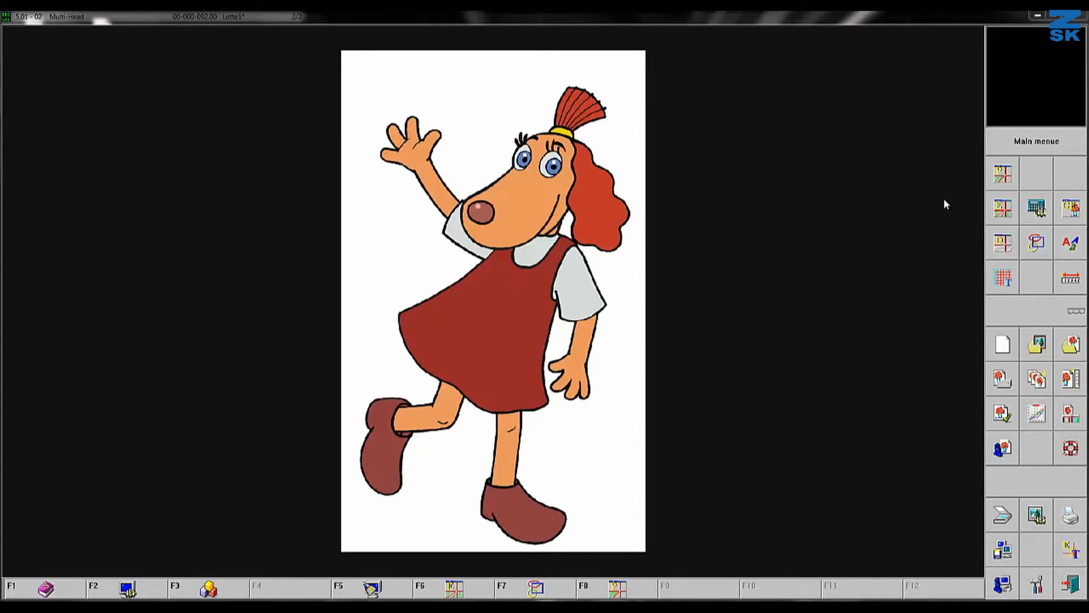
Step: Punch a run of manual stitches from the palm of the raised hand up into its middle finger
{"action": "left_click", "coordinate": [1003, 174]}
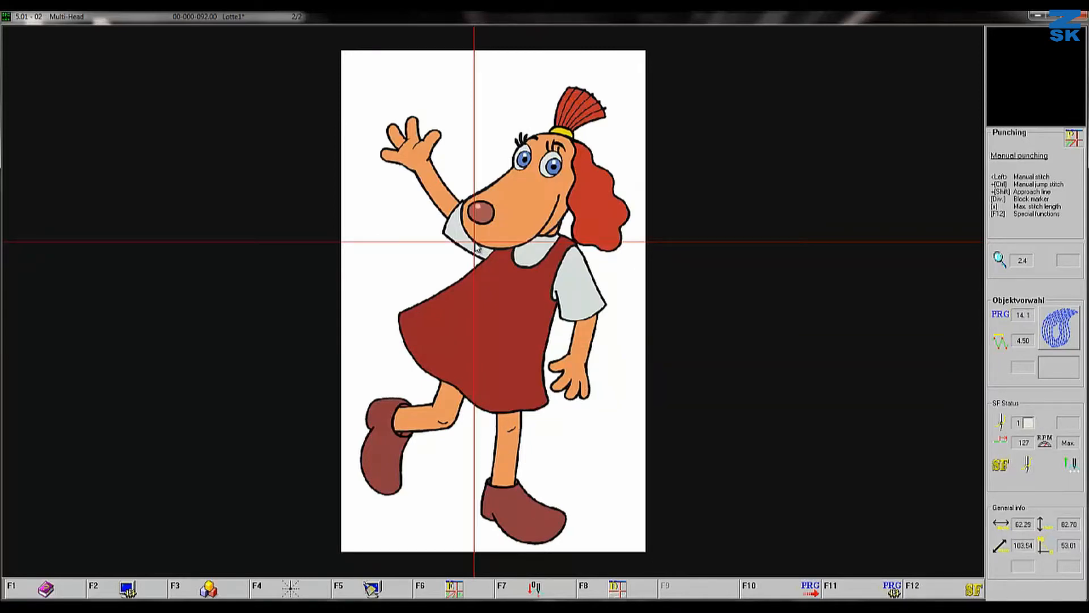
{"action": "scroll", "coordinate": [476, 248], "scroll_direction": "up", "scroll_amount": 2}
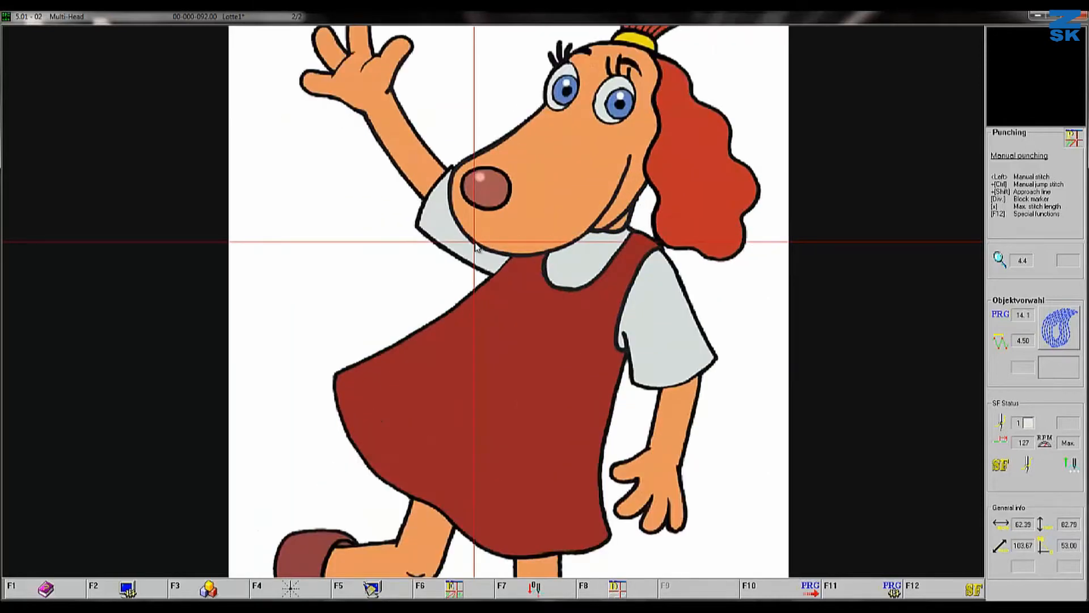
{"action": "scroll", "coordinate": [476, 248], "scroll_direction": "down", "scroll_amount": 2}
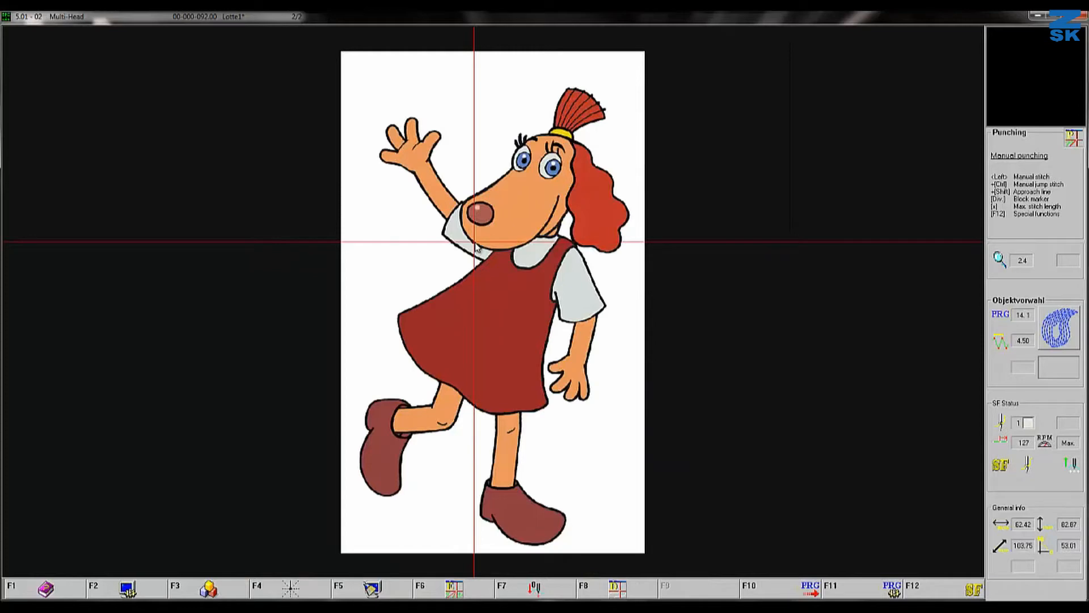
{"action": "scroll", "coordinate": [477, 249], "scroll_direction": "up", "scroll_amount": 6}
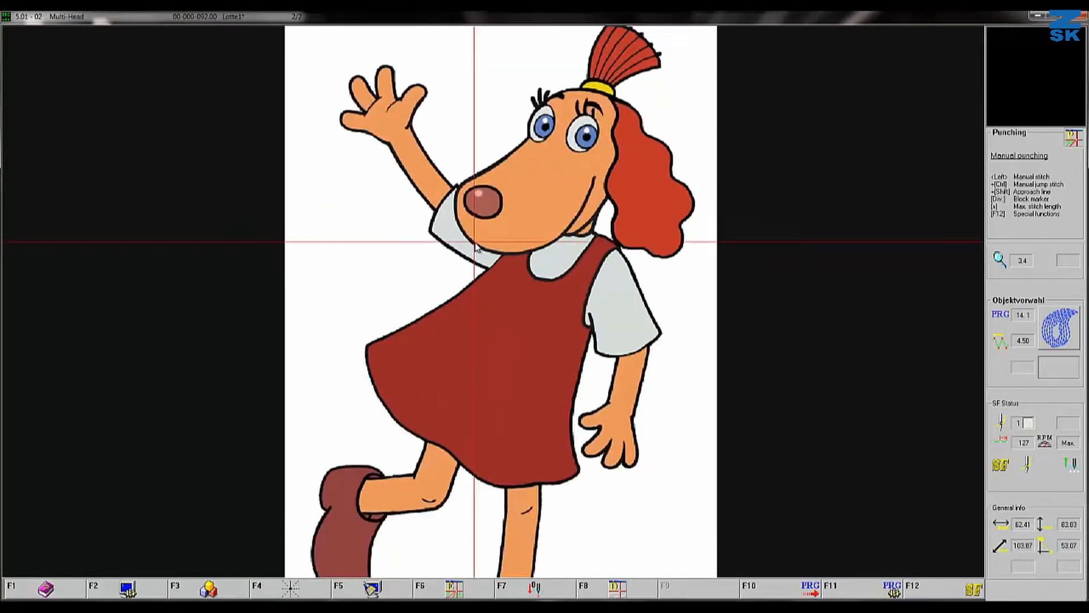
{"action": "scroll", "coordinate": [475, 247], "scroll_direction": "down", "scroll_amount": 6}
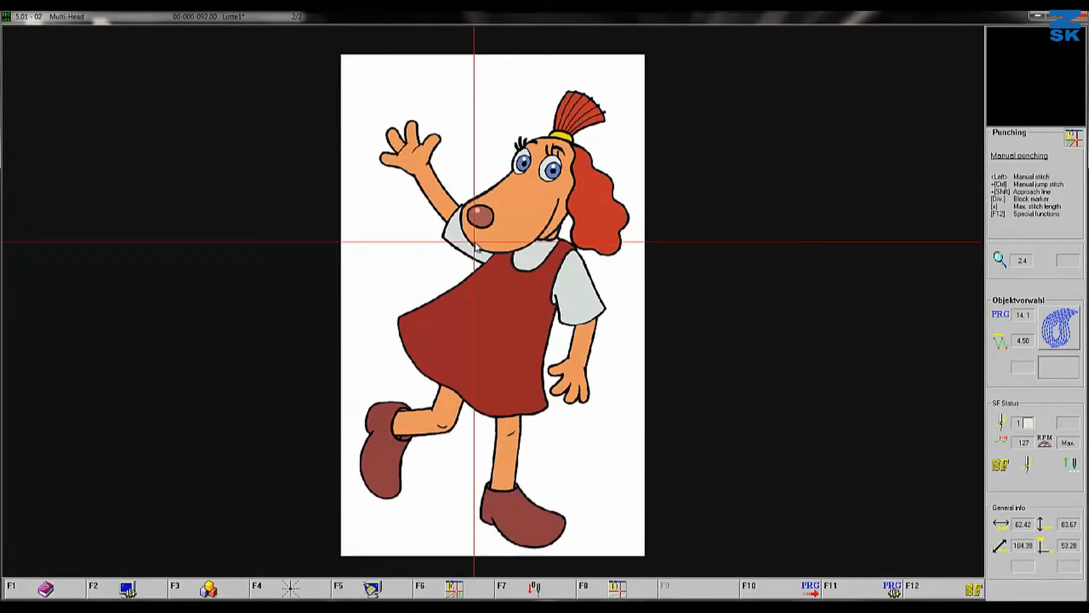
{"action": "key", "text": "z"}
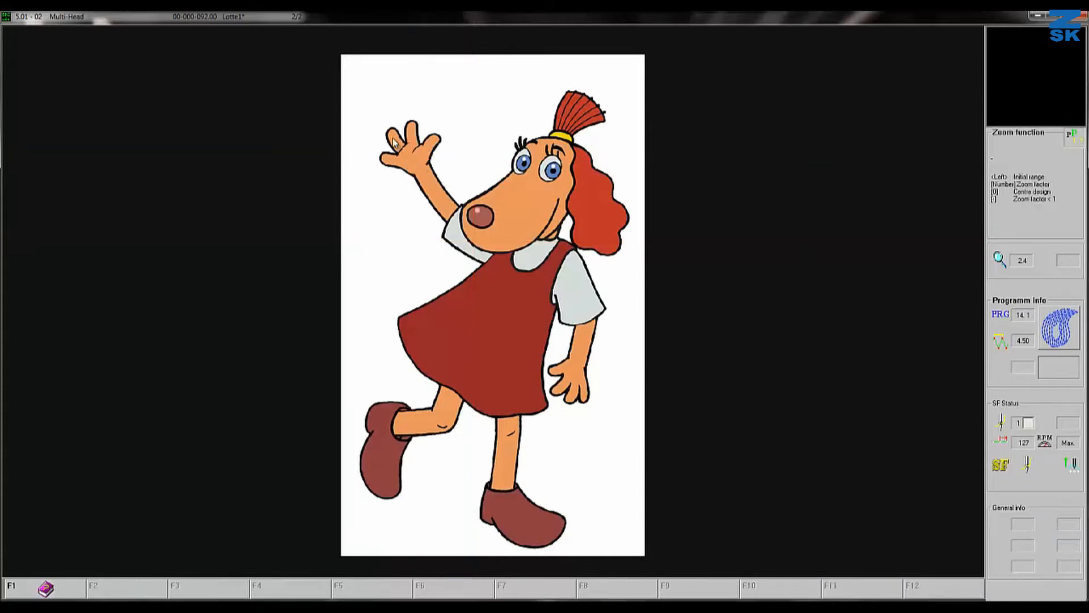
{"action": "left_click", "coordinate": [370, 117]}
{"action": "left_click", "coordinate": [476, 234]}
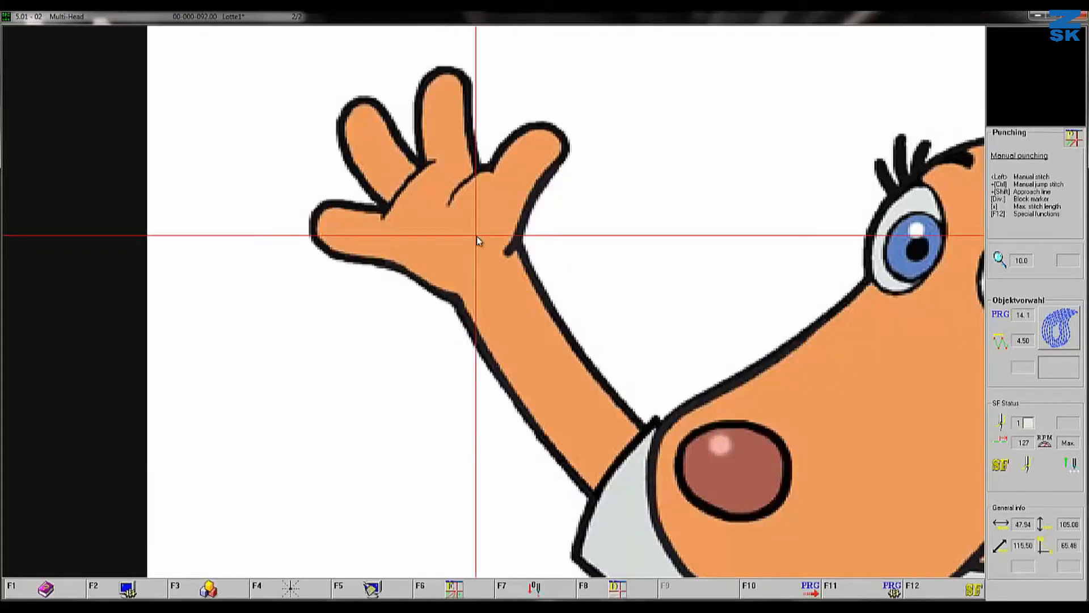
{"action": "left_click", "coordinate": [438, 232]}
{"action": "left_click", "coordinate": [431, 218]}
{"action": "left_click", "coordinate": [429, 200]}
{"action": "left_click", "coordinate": [437, 176]}
{"action": "left_click", "coordinate": [451, 162]}
{"action": "left_click", "coordinate": [452, 146]}
{"action": "left_click", "coordinate": [453, 127]}
{"action": "left_click", "coordinate": [456, 119]}
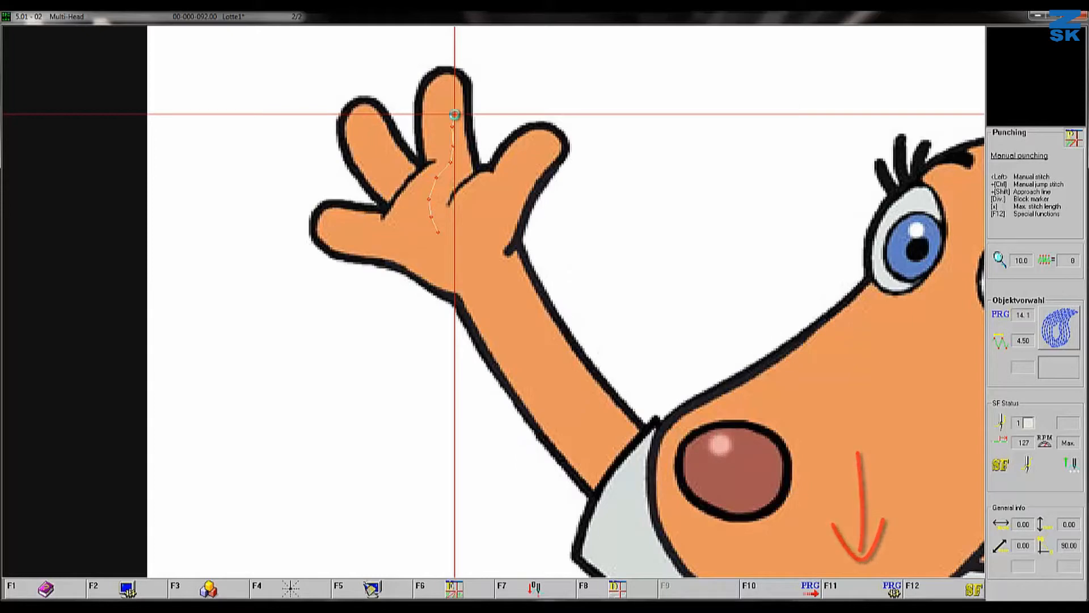
Step: Select area fill program 14 and begin its outer contour at the wrist of the raised arm, below the thumb
{"action": "key", "text": "F11"}
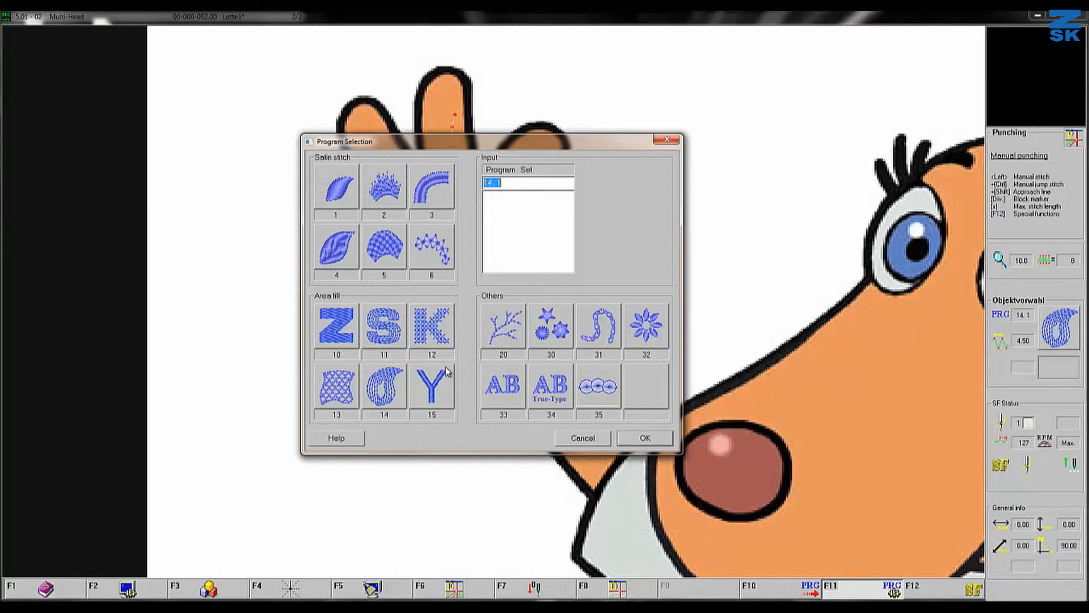
{"action": "left_click", "coordinate": [390, 381]}
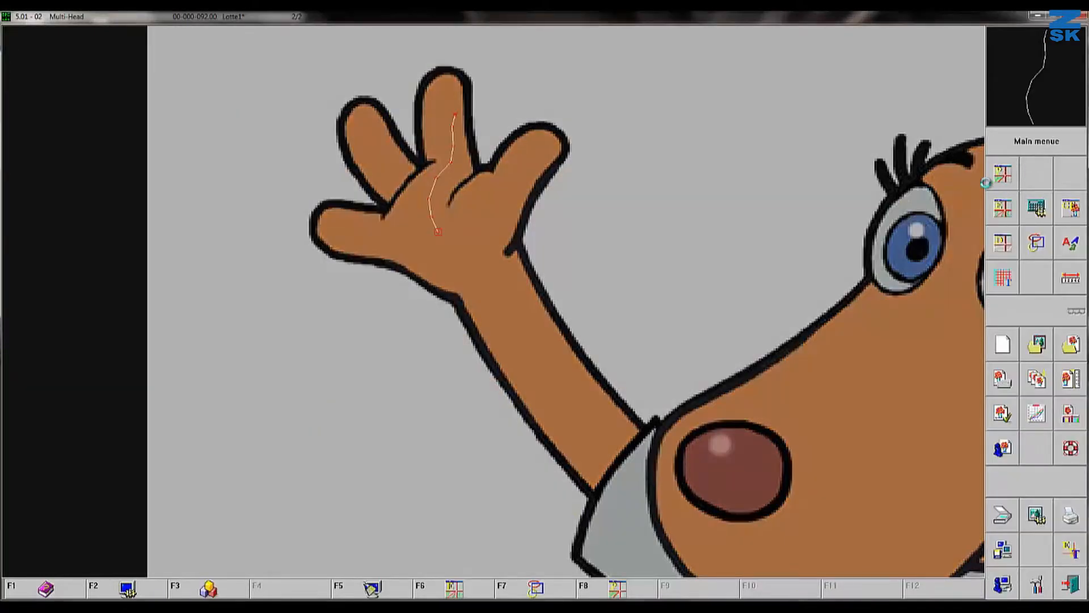
{"action": "left_click", "coordinate": [1004, 176]}
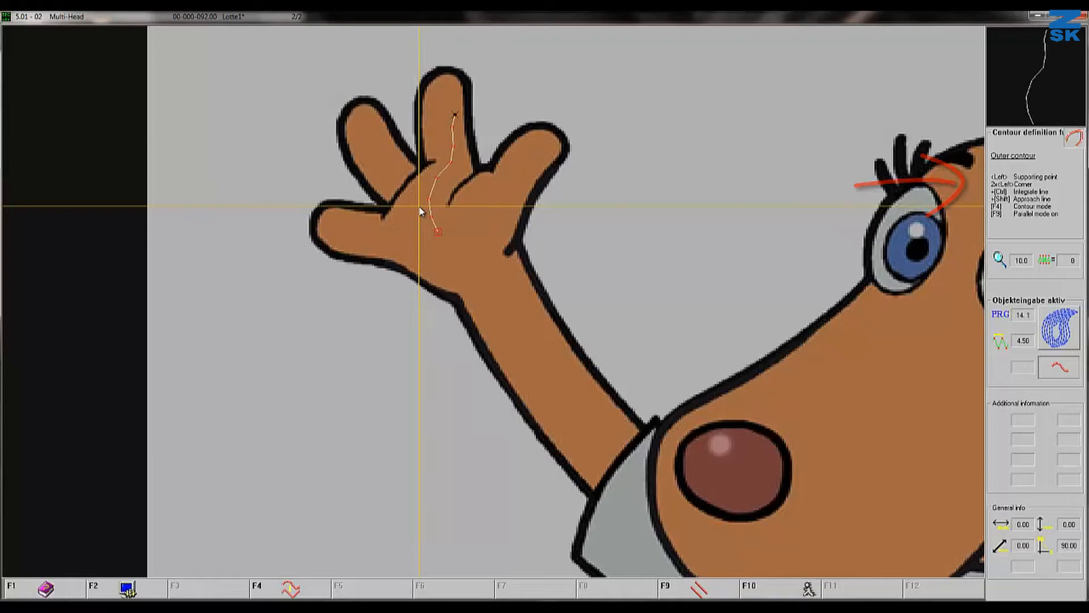
{"action": "left_click", "coordinate": [523, 245]}
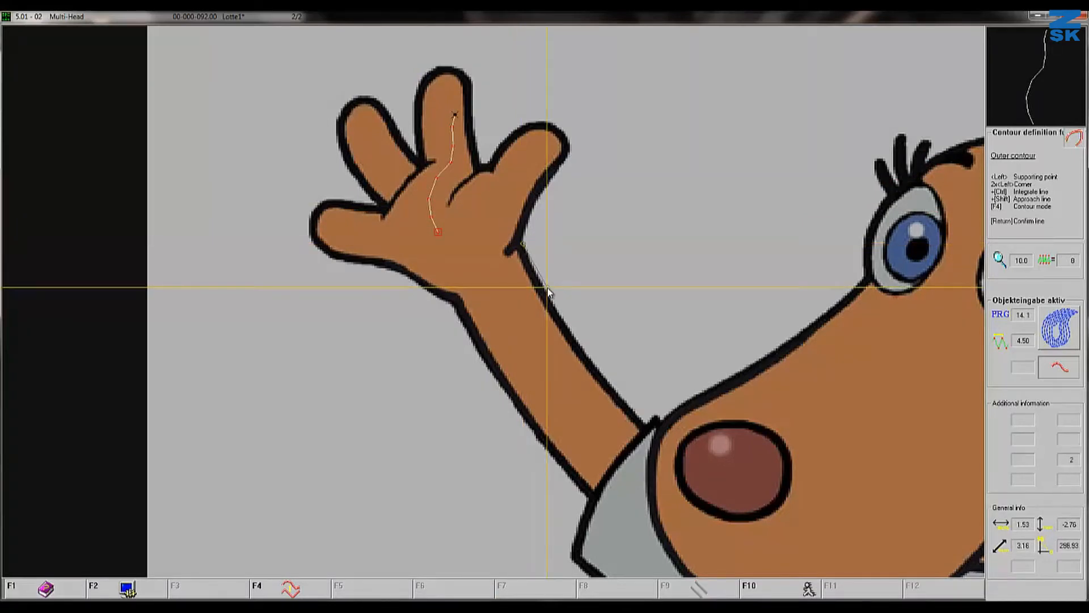
{"action": "left_click", "coordinate": [574, 330]}
{"action": "left_click", "coordinate": [606, 375]}
{"action": "left_click", "coordinate": [647, 426]}
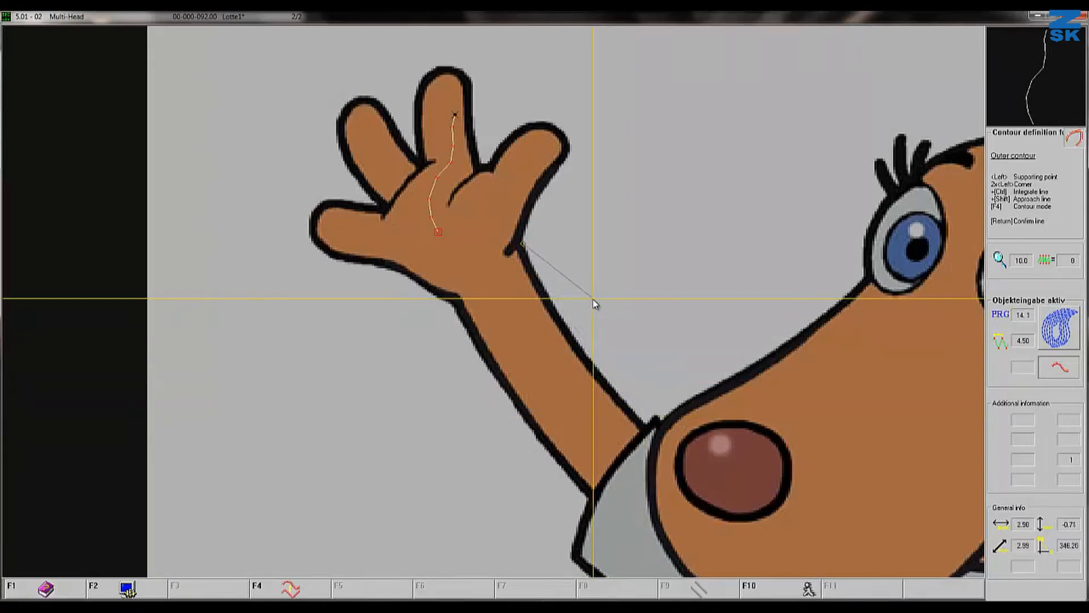
Step: Trace the outer contour from the wrist down the thumb-side arm edge to the sleeve and along the cuff to its lower corner
{"action": "left_click", "coordinate": [540, 281]}
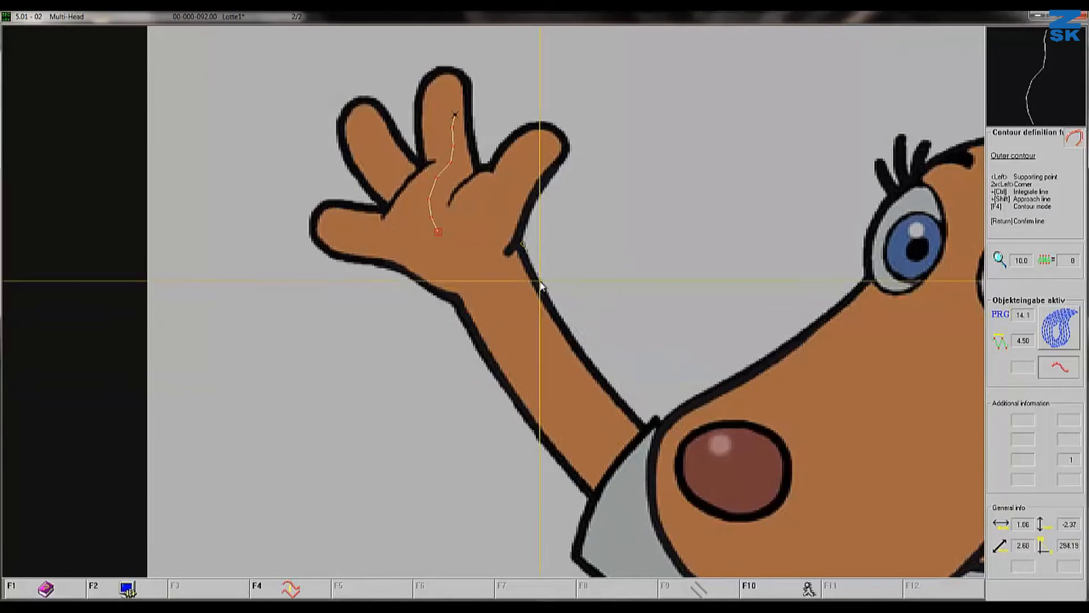
{"action": "left_click", "coordinate": [582, 354]}
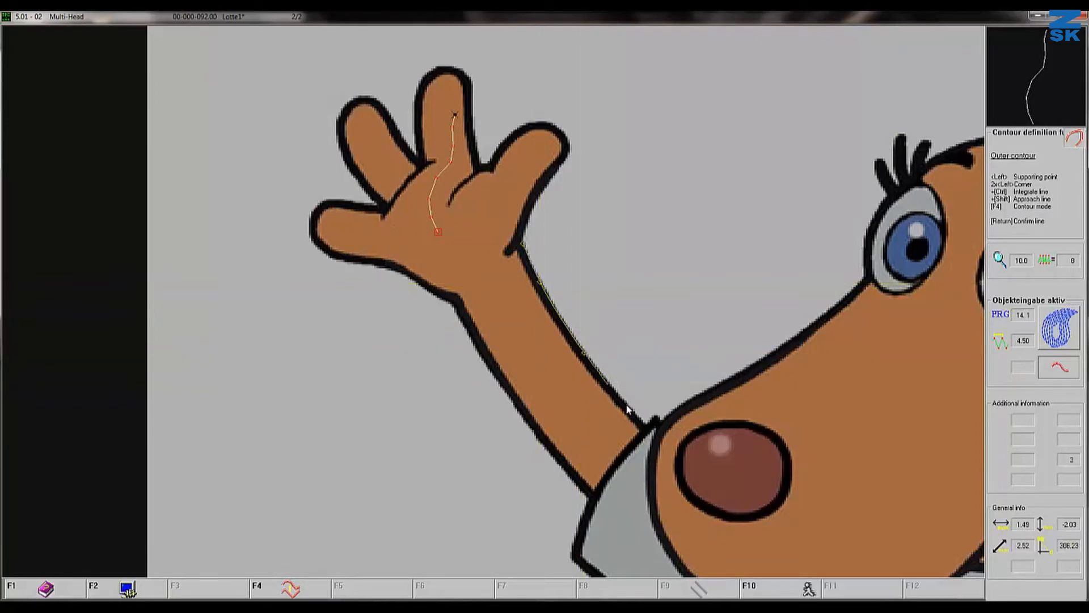
{"action": "left_click", "coordinate": [649, 431]}
{"action": "left_click", "coordinate": [619, 464]}
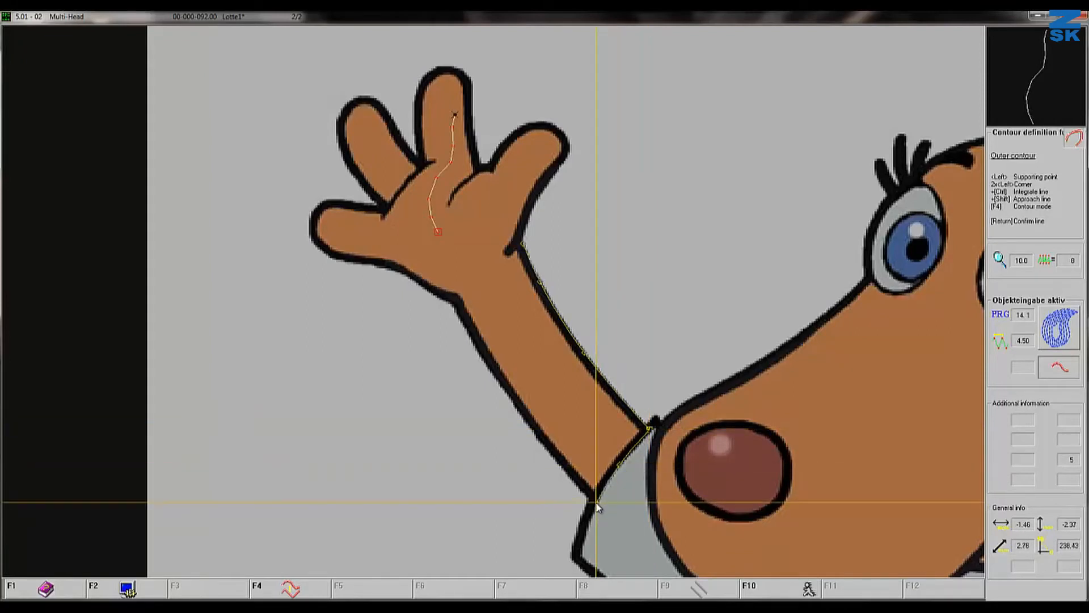
{"action": "left_click", "coordinate": [595, 502]}
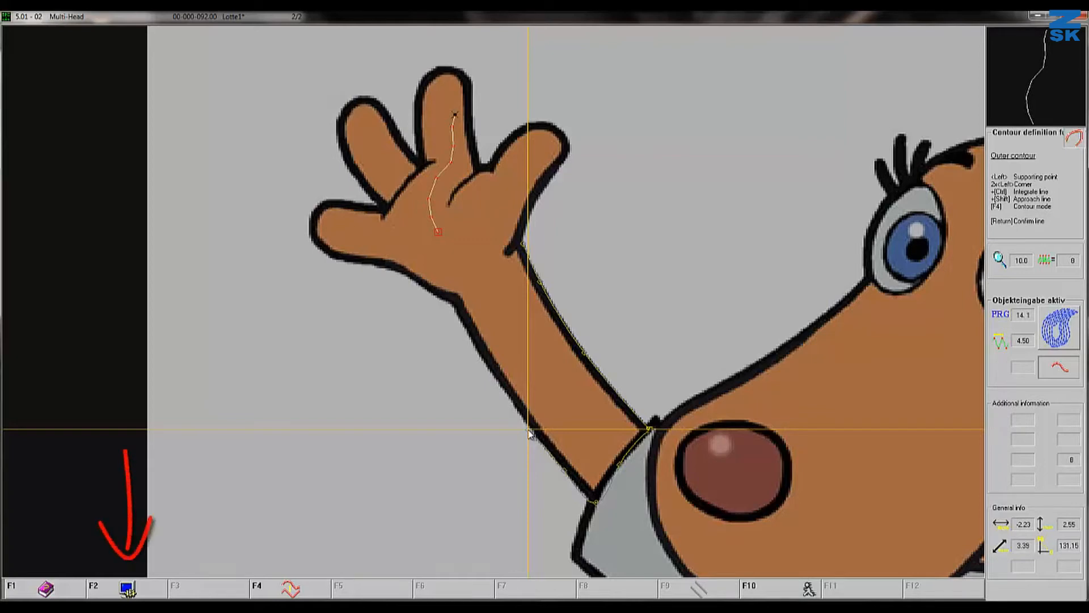
Step: Toggle the background image off and on to examine the contour points entered so far without the cartoon behind them
{"action": "key", "text": "F2"}
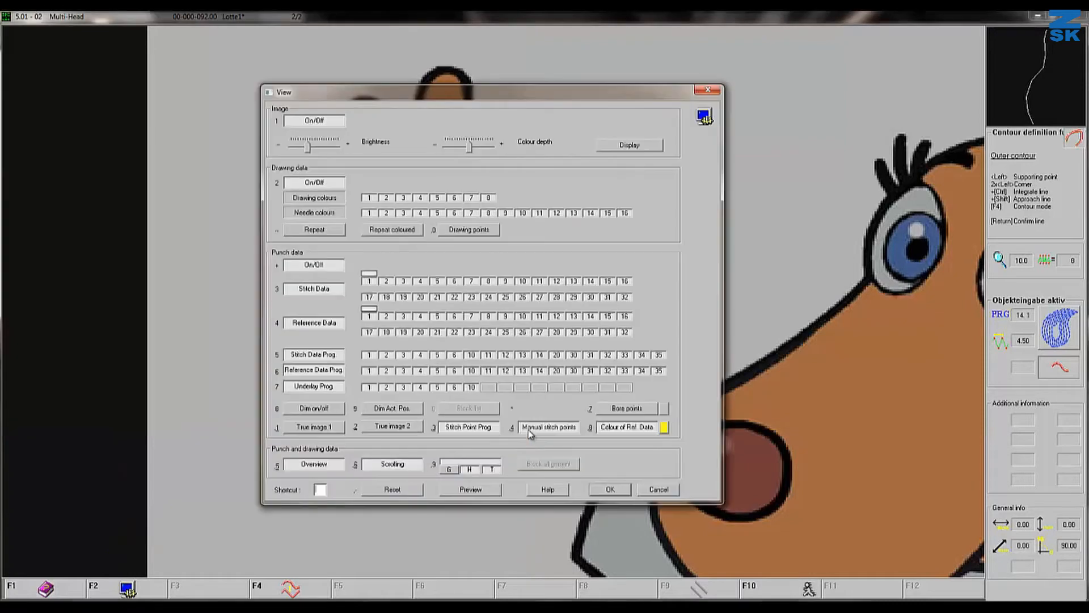
{"action": "left_click", "coordinate": [325, 124]}
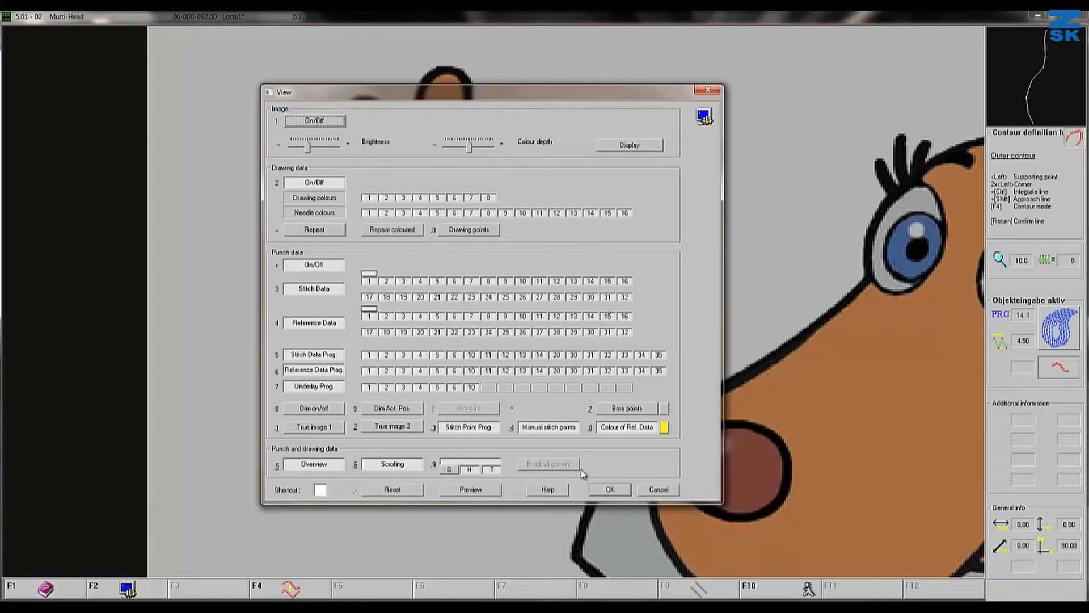
{"action": "left_click", "coordinate": [596, 489]}
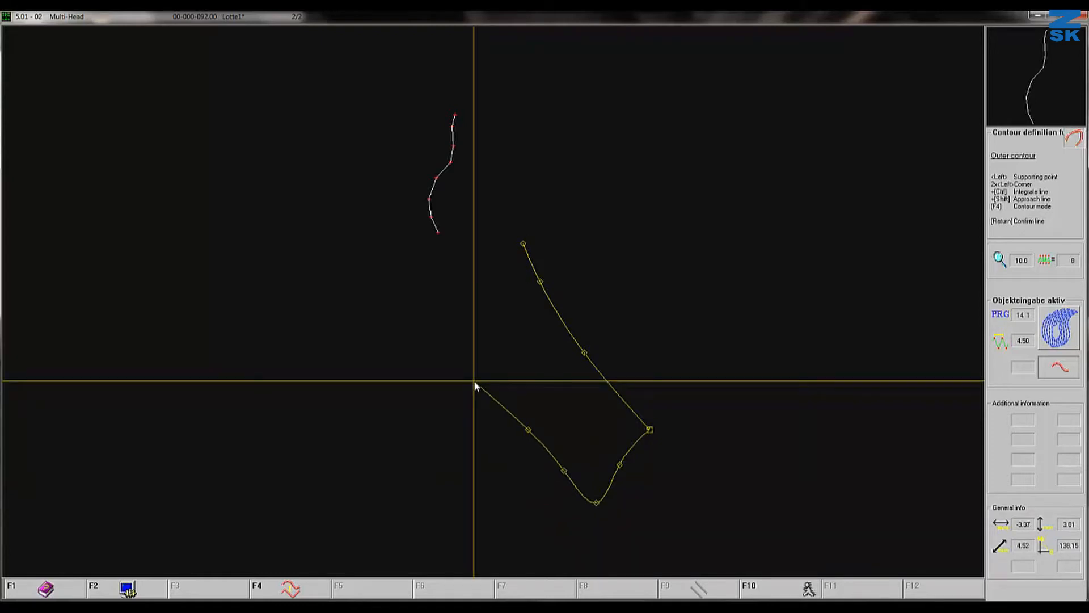
{"action": "key", "text": "F2"}
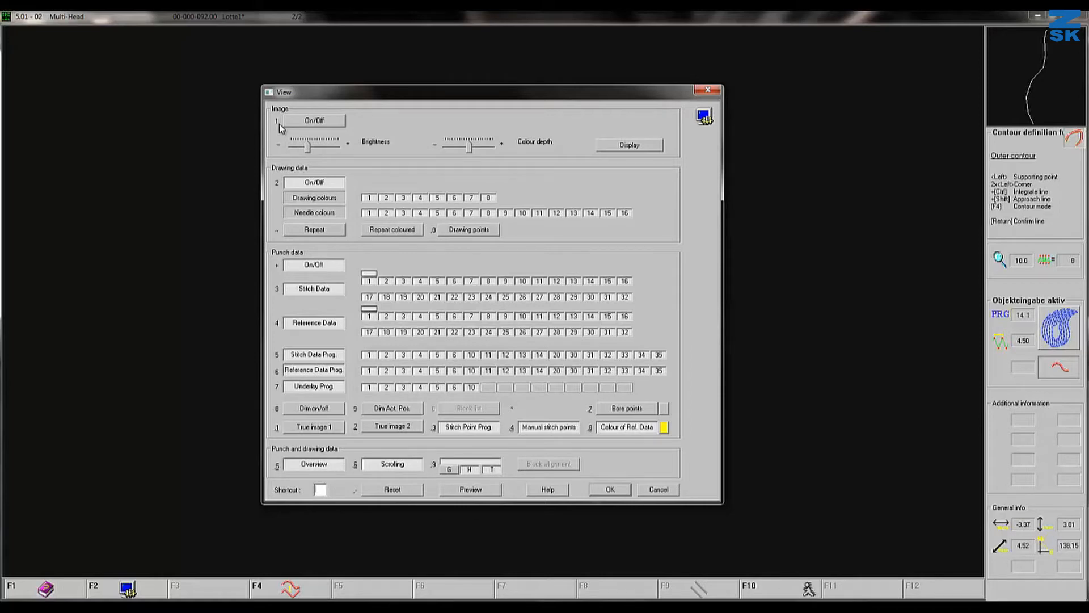
{"action": "key", "text": "1"}
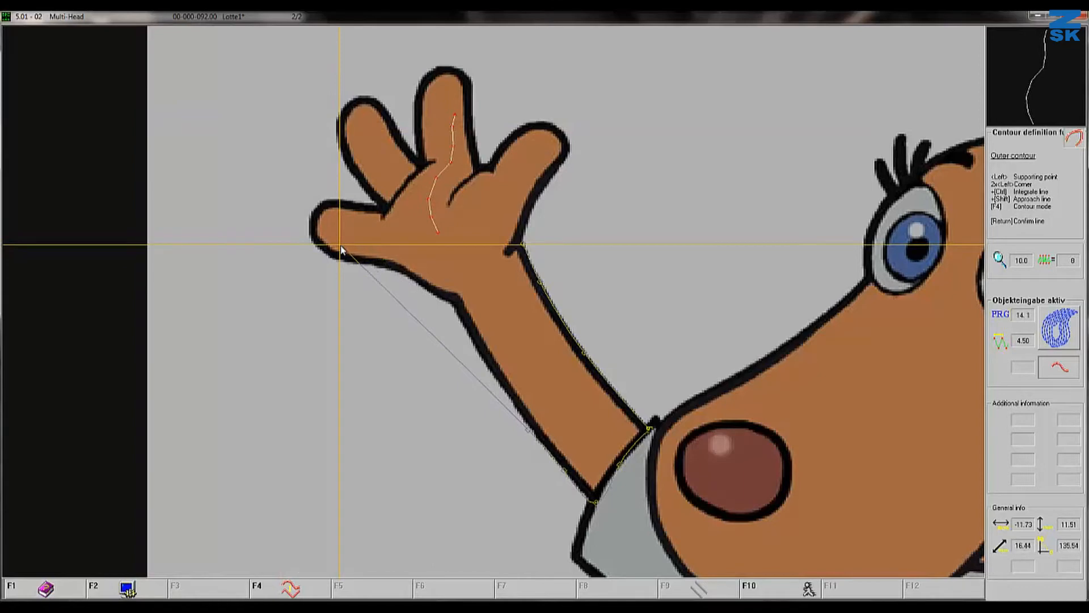
{"action": "key", "text": "F2"}
{"action": "key", "text": "1"}
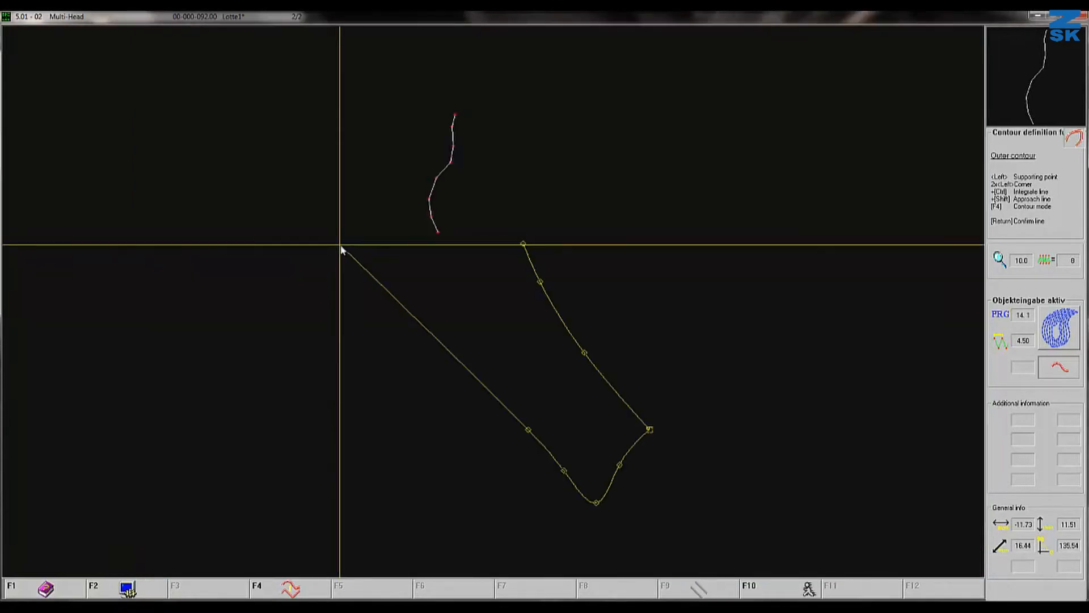
{"action": "key", "text": "F2"}
{"action": "key", "text": "1"}
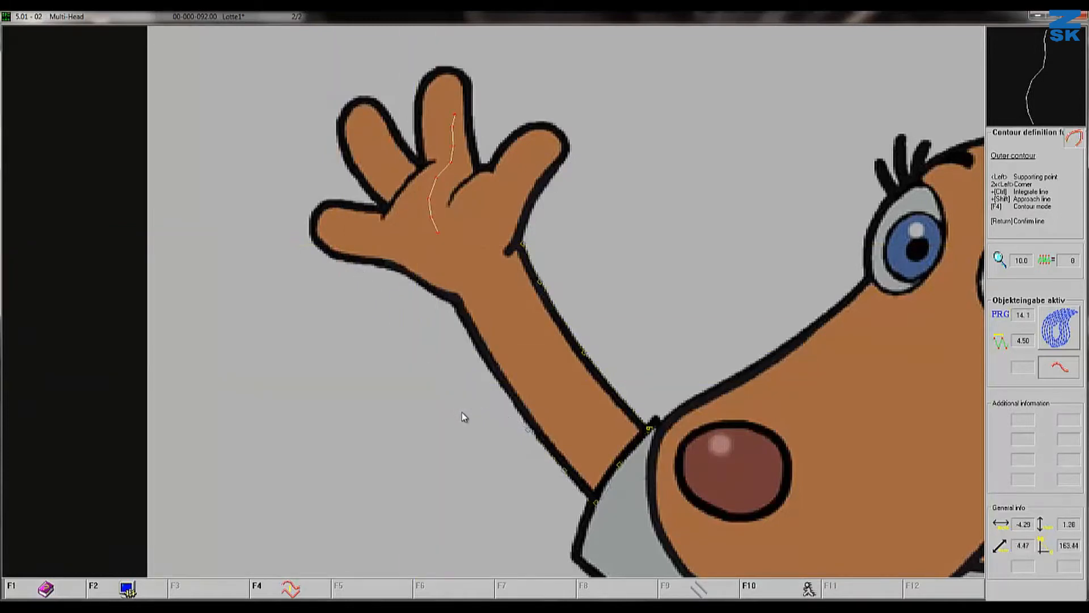
Step: Remove the last three contour points and re-enter the lower cuff point as a corner
{"action": "key", "text": "BackSpace"}
{"action": "key", "text": "BackSpace"}
{"action": "key", "text": "BackSpace"}
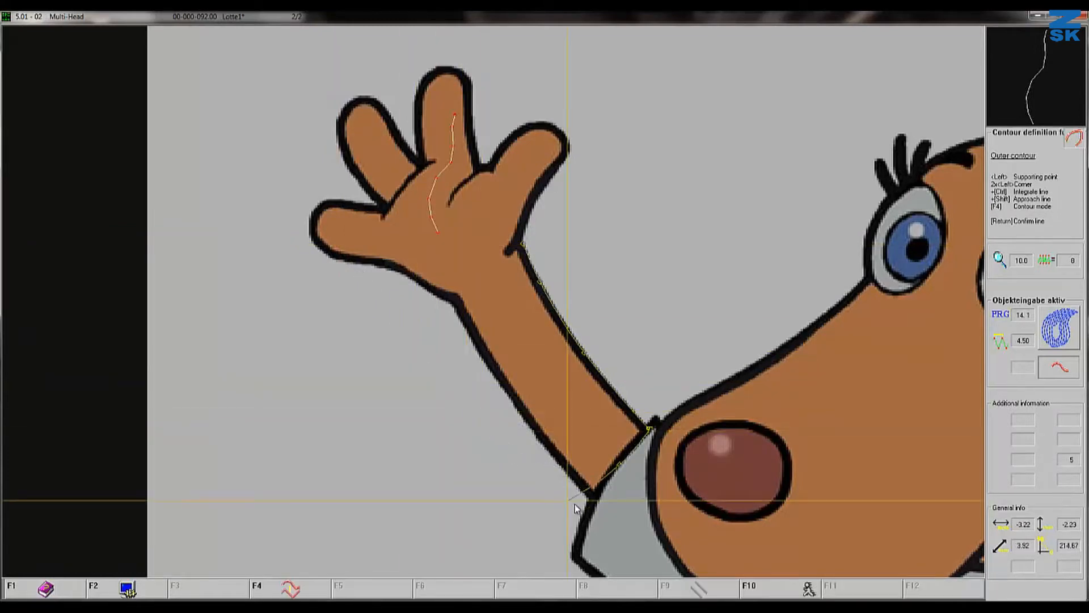
{"action": "left_click", "coordinate": [596, 505]}
{"action": "left_click", "coordinate": [596, 506]}
Step: Continue the outer contour up the underside of the arm, past the wrist and around the outermost finger
{"action": "left_click", "coordinate": [495, 378]}
{"action": "left_click", "coordinate": [455, 306]}
{"action": "left_click", "coordinate": [396, 270]}
{"action": "left_click", "coordinate": [336, 262]}
{"action": "left_click", "coordinate": [309, 227]}
{"action": "left_click", "coordinate": [316, 205]}
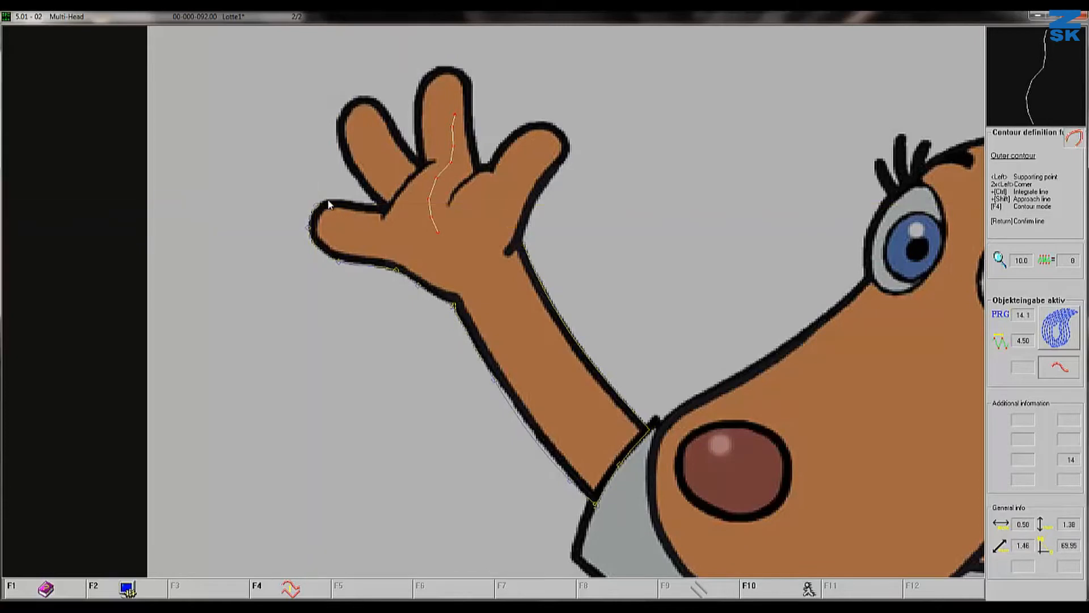
{"action": "left_click", "coordinate": [334, 201]}
{"action": "left_click", "coordinate": [362, 207]}
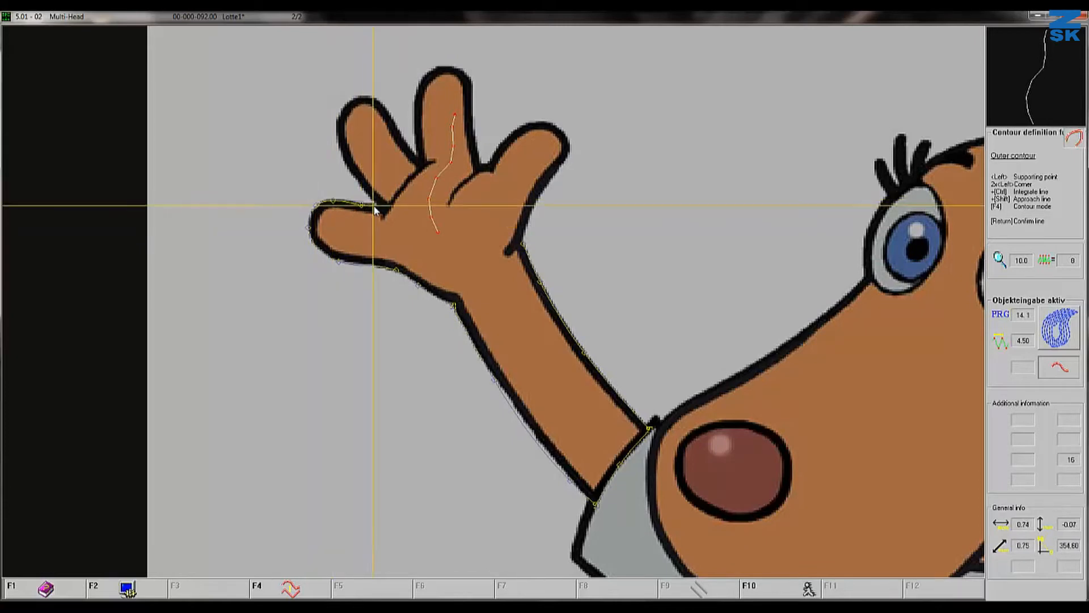
Step: Trace the contour around the second finger, ending with a corner at the gap beside the middle finger
{"action": "left_click", "coordinate": [376, 206]}
{"action": "left_click", "coordinate": [348, 168]}
{"action": "left_click", "coordinate": [338, 127]}
{"action": "left_click", "coordinate": [345, 107]}
{"action": "left_click", "coordinate": [363, 97]}
{"action": "left_click", "coordinate": [383, 106]}
{"action": "left_click", "coordinate": [395, 130]}
{"action": "left_click", "coordinate": [408, 150]}
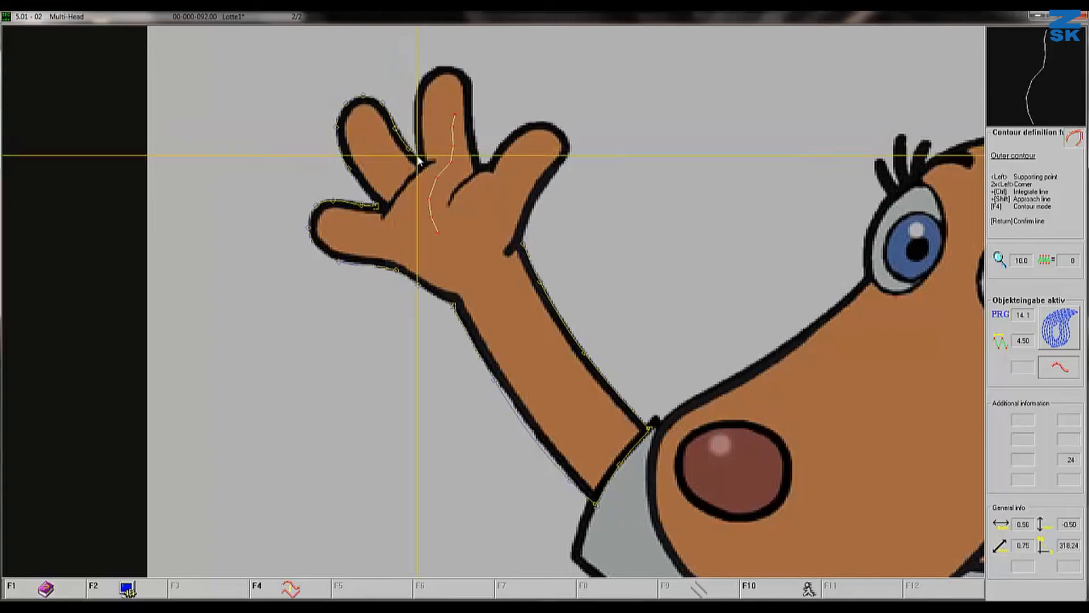
{"action": "double_click", "coordinate": [417, 155]}
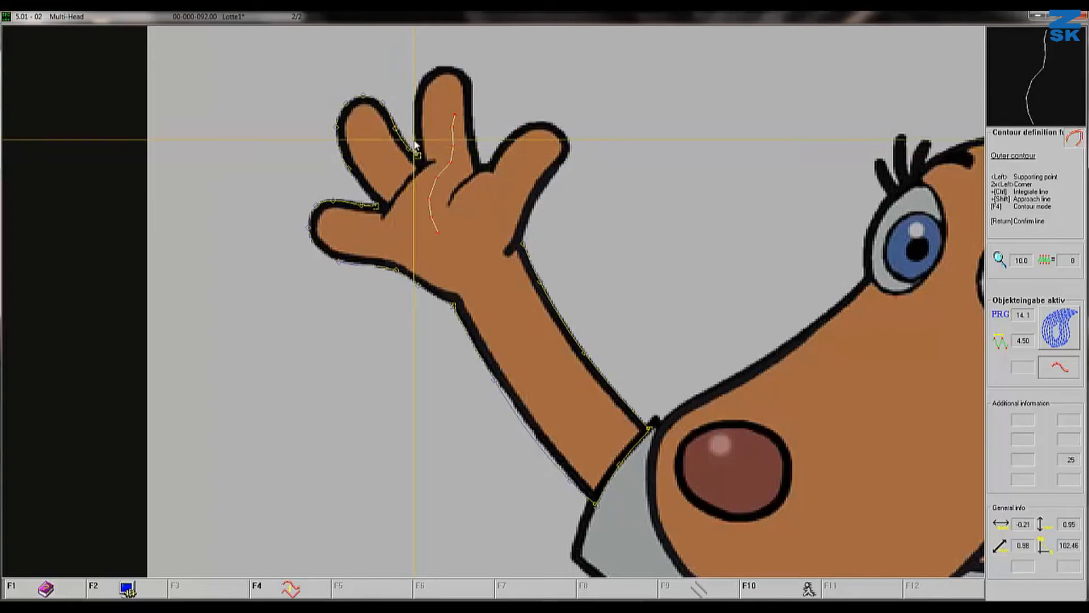
Step: Lower the brightness of the background image in the view settings
{"action": "key", "text": "F2"}
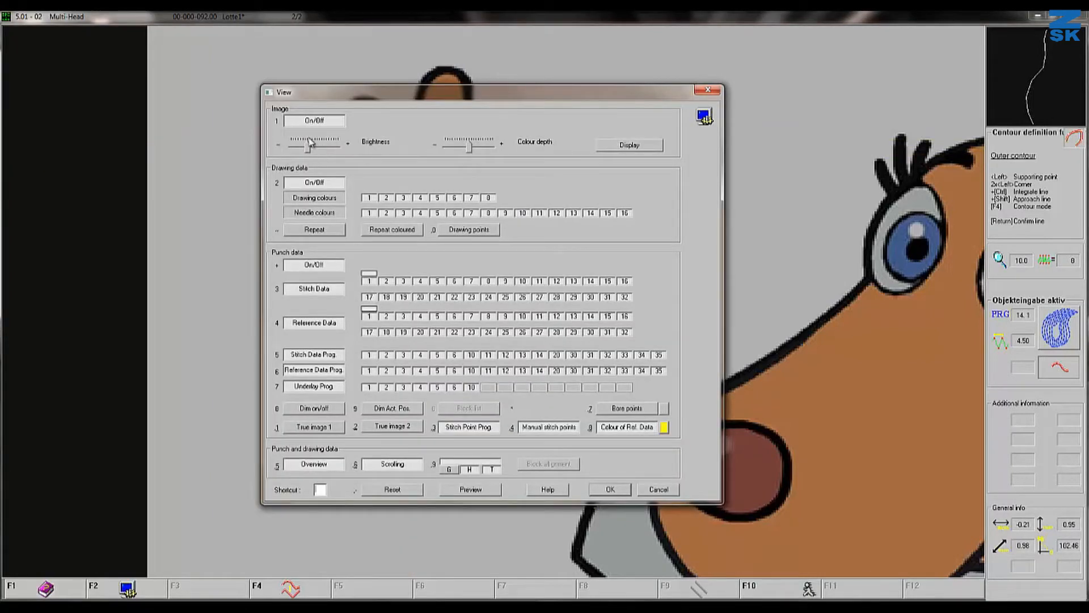
{"action": "left_click_drag", "start_coordinate": [311, 149], "coordinate": [302, 149]}
{"action": "left_click", "coordinate": [609, 490]}
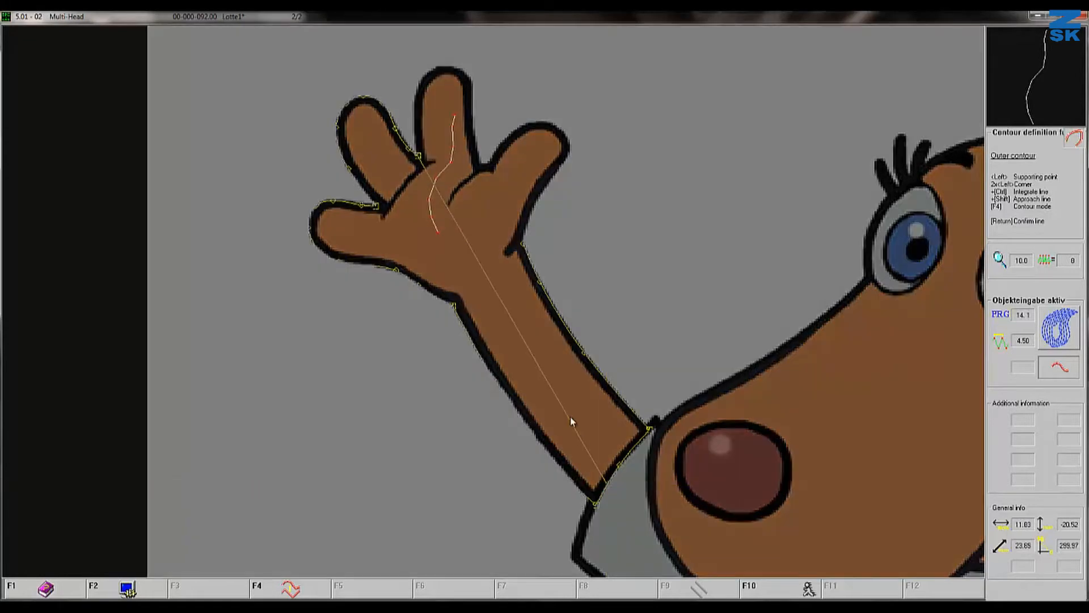
Step: Trace the contour around the middle finger and set a corner in the gap between it and the thumb
{"action": "left_click", "coordinate": [415, 107]}
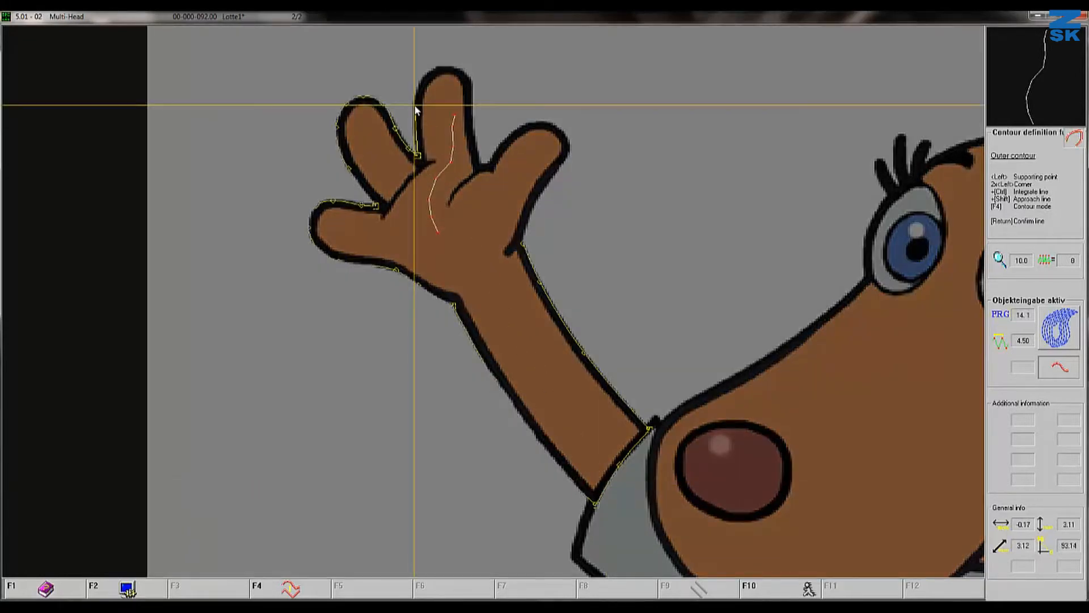
{"action": "left_click", "coordinate": [464, 70]}
{"action": "left_click", "coordinate": [469, 76]}
{"action": "left_click", "coordinate": [472, 90]}
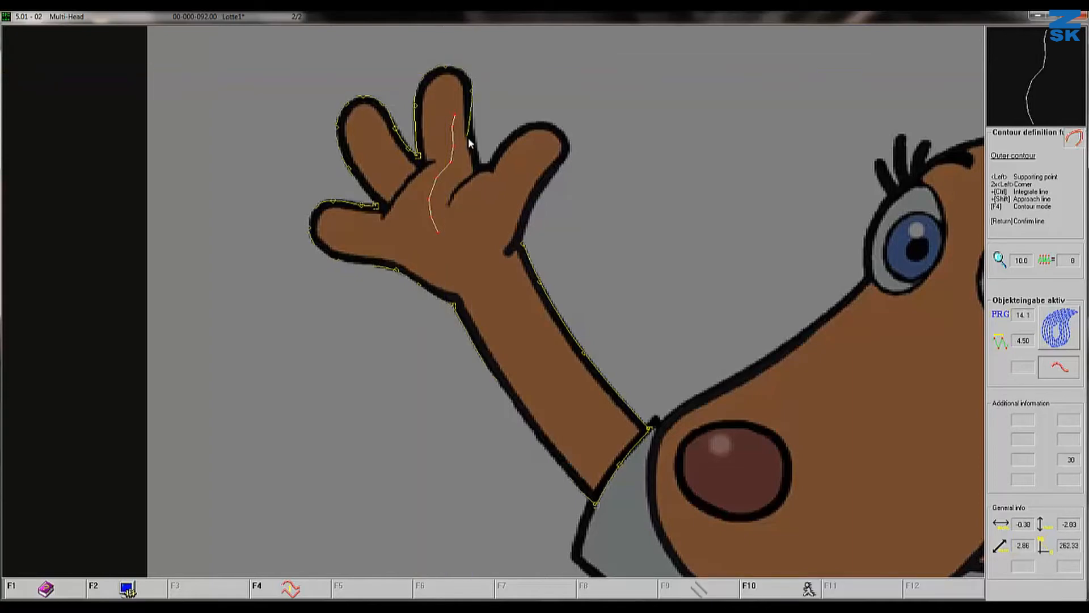
{"action": "left_click", "coordinate": [475, 140]}
{"action": "left_click", "coordinate": [479, 159]}
{"action": "double_click", "coordinate": [489, 163]}
Step: Trace the contour around the thumb back to the wrist starting point and complete the outer contour
{"action": "left_click", "coordinate": [522, 125]}
{"action": "left_click", "coordinate": [548, 122]}
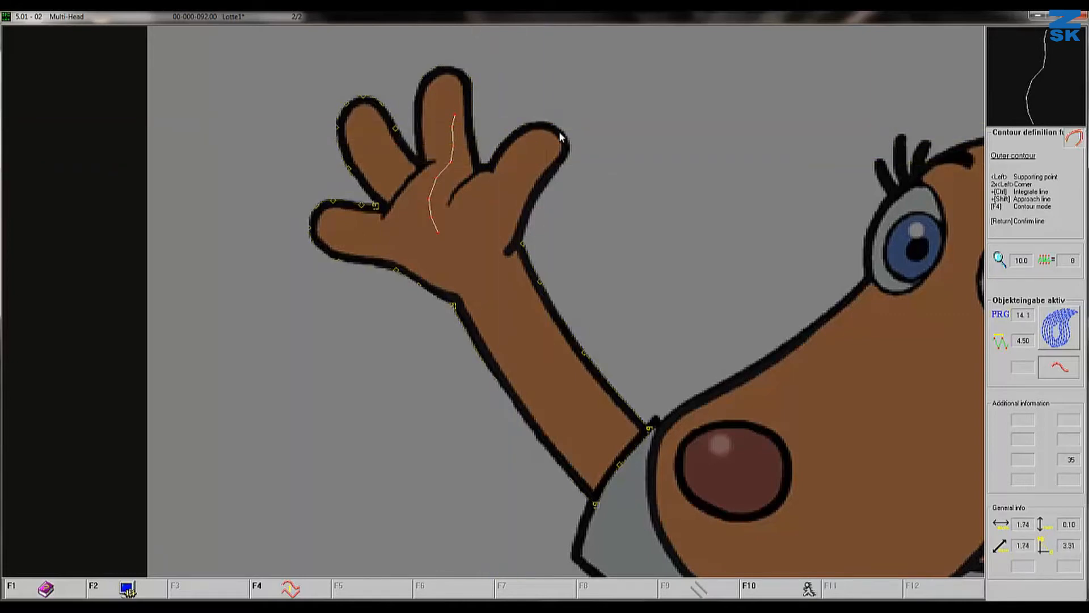
{"action": "left_click", "coordinate": [568, 144]}
{"action": "left_click", "coordinate": [563, 159]}
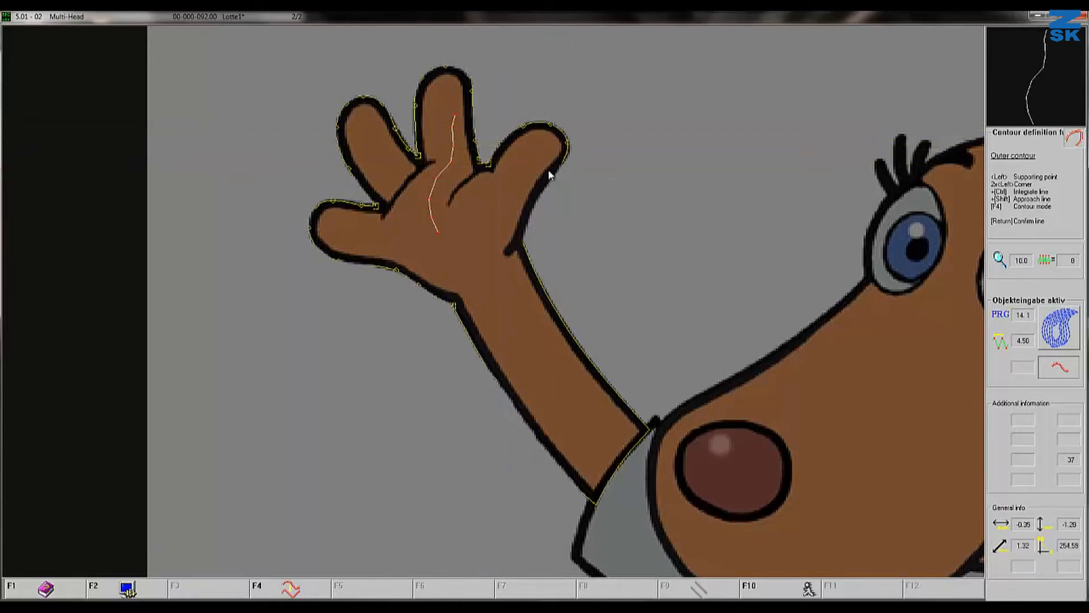
{"action": "left_click", "coordinate": [535, 203]}
{"action": "left_click", "coordinate": [527, 223]}
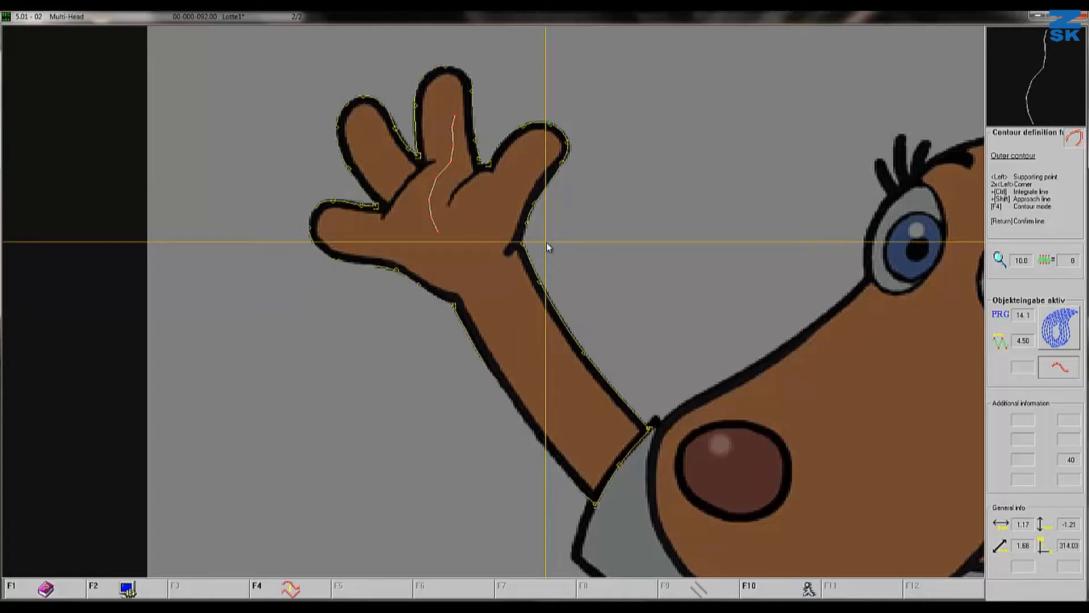
{"action": "key", "text": "Return"}
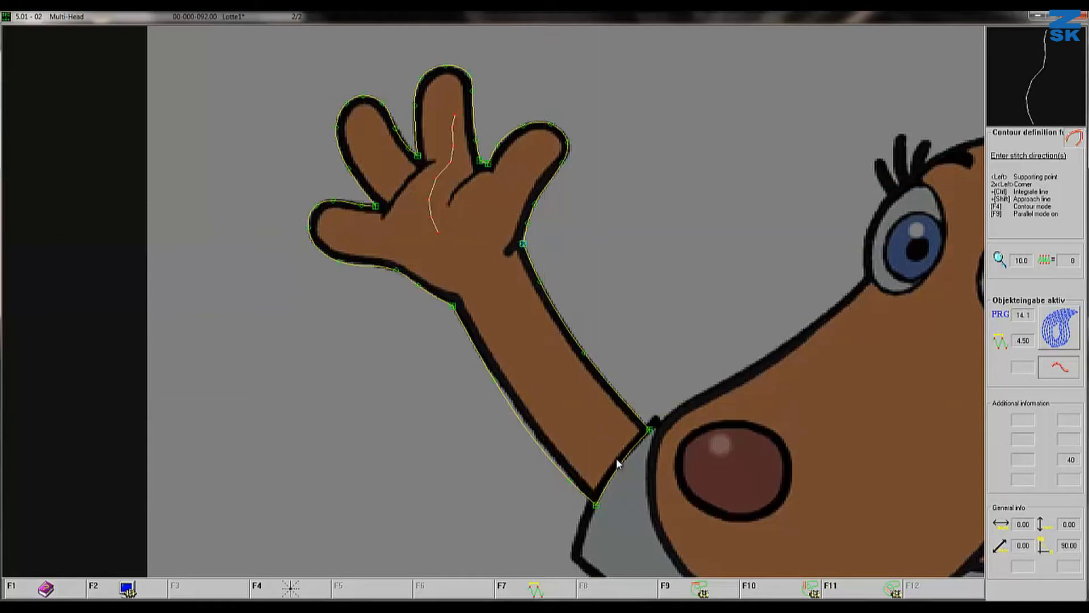
Step: Define a curved stitch direction line from outside the cuff along the middle of the arm to above the middle finger
{"action": "left_click", "coordinate": [625, 484]}
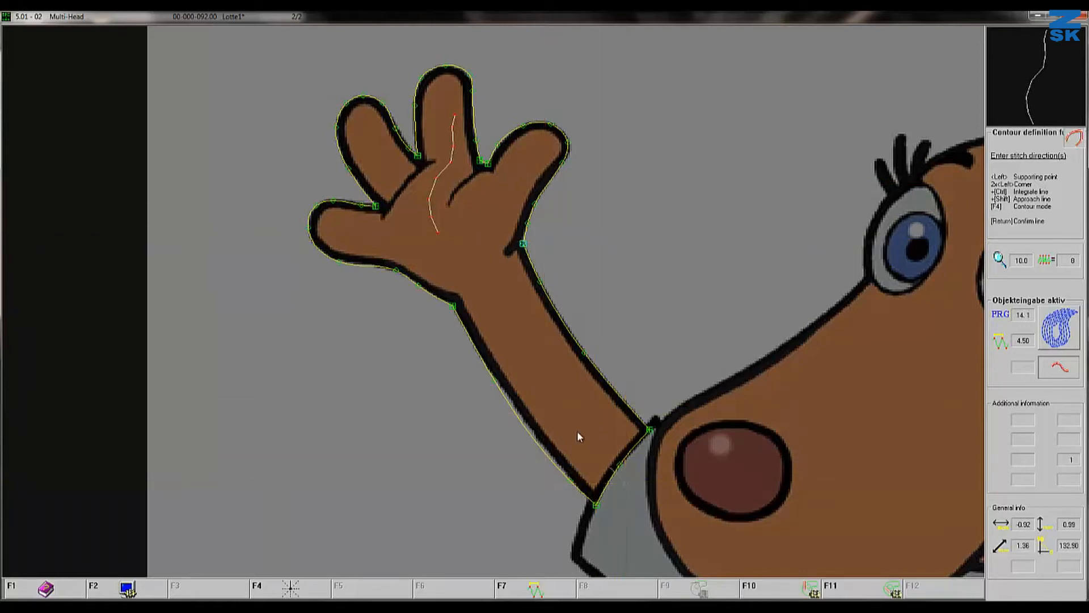
{"action": "left_click", "coordinate": [547, 393]}
{"action": "left_click", "coordinate": [489, 299]}
{"action": "left_click", "coordinate": [464, 185]}
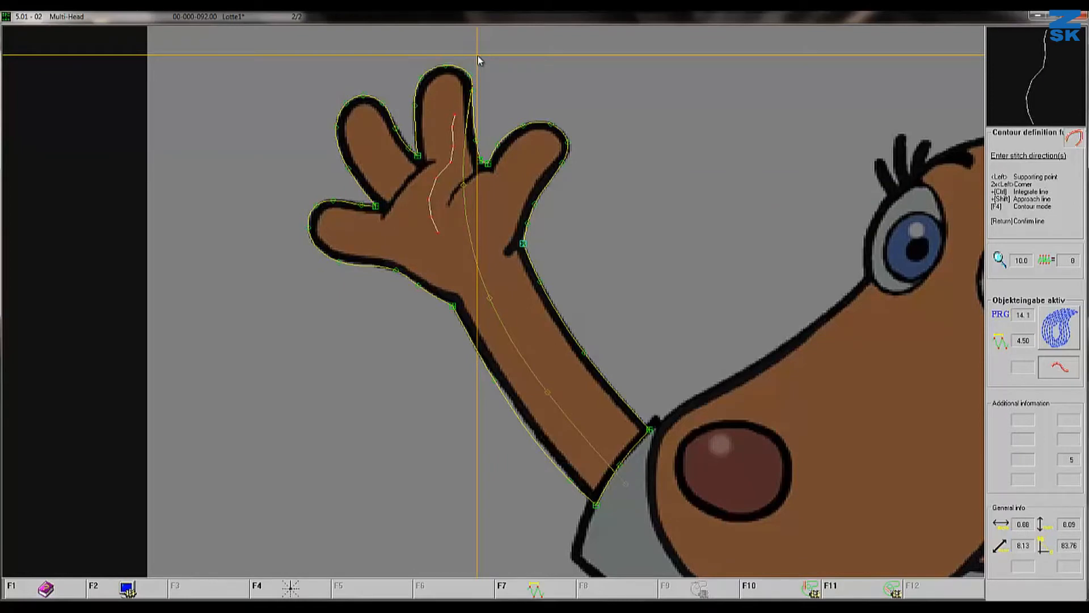
{"action": "key", "text": "Return"}
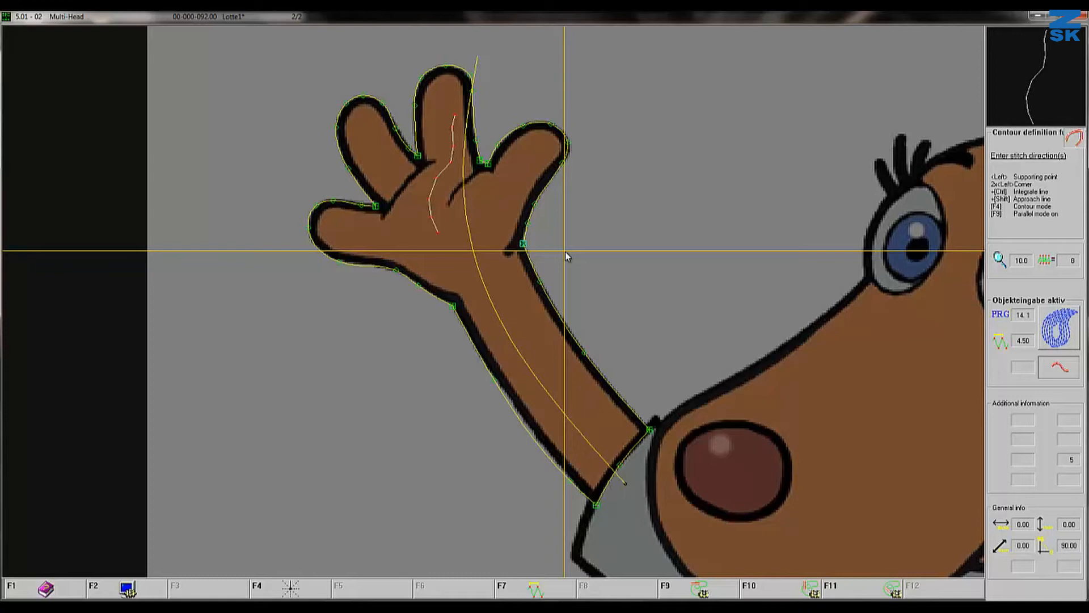
Step: Finish the stitch directions without any inner contour and set the fill's end point at the upper cuff corner
{"action": "key", "text": "Return"}
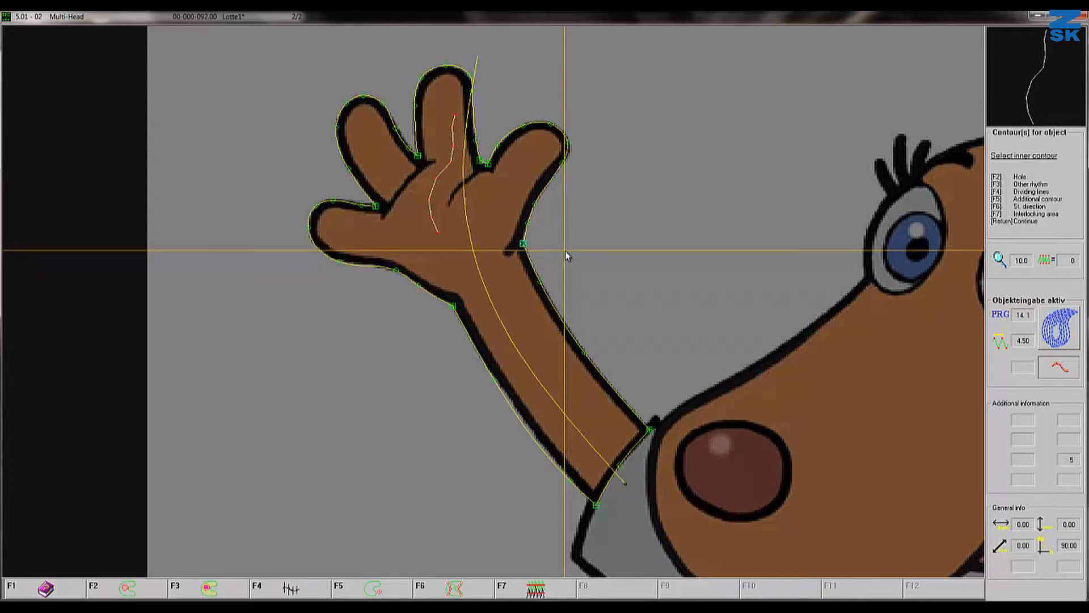
{"action": "key", "text": "Return"}
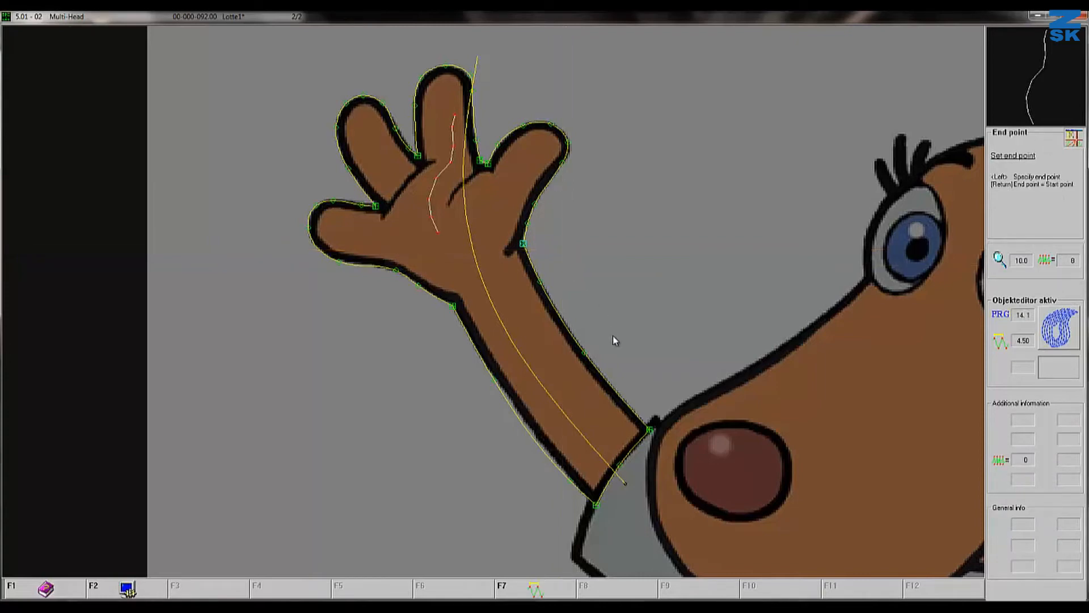
{"action": "left_click", "coordinate": [651, 430]}
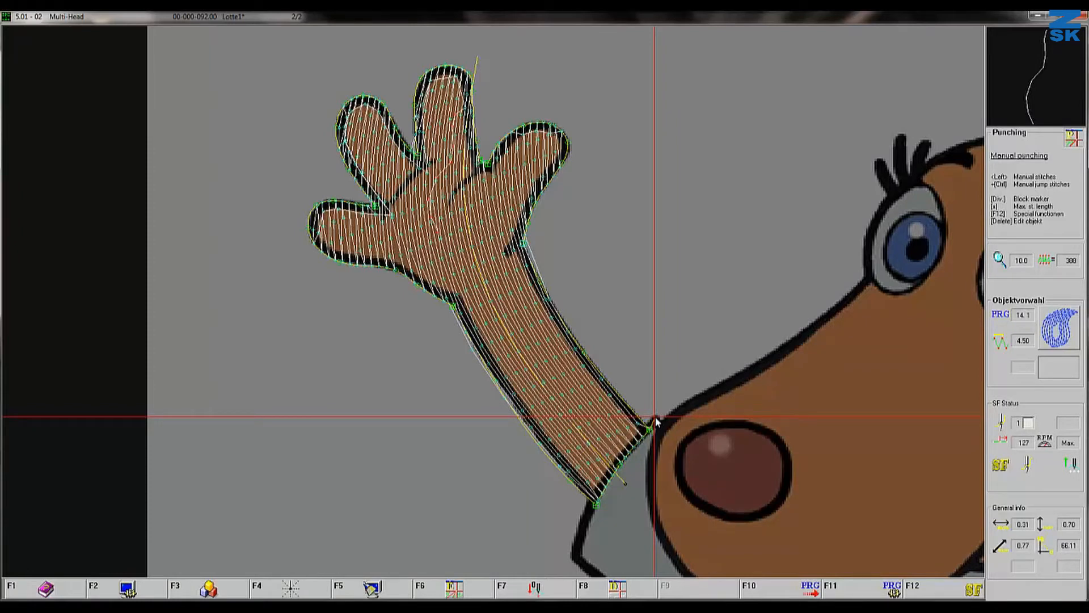
Step: Open the arm fill for editing and pull the contour point midway along the thumb-side arm edge outward
{"action": "key", "text": "Delete"}
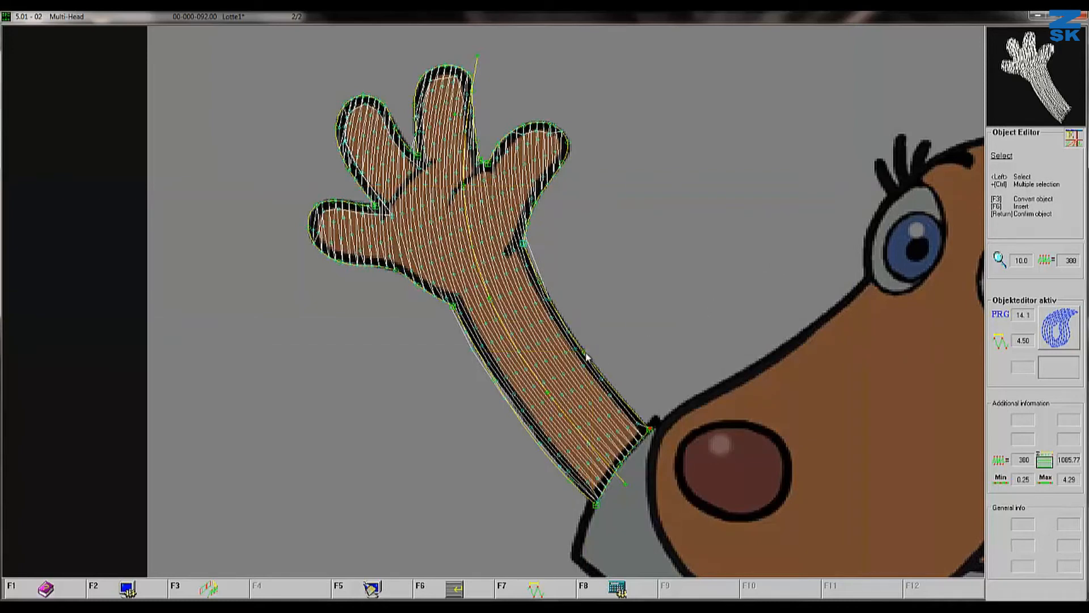
{"action": "key", "text": "Return"}
{"action": "left_click", "coordinate": [605, 340]}
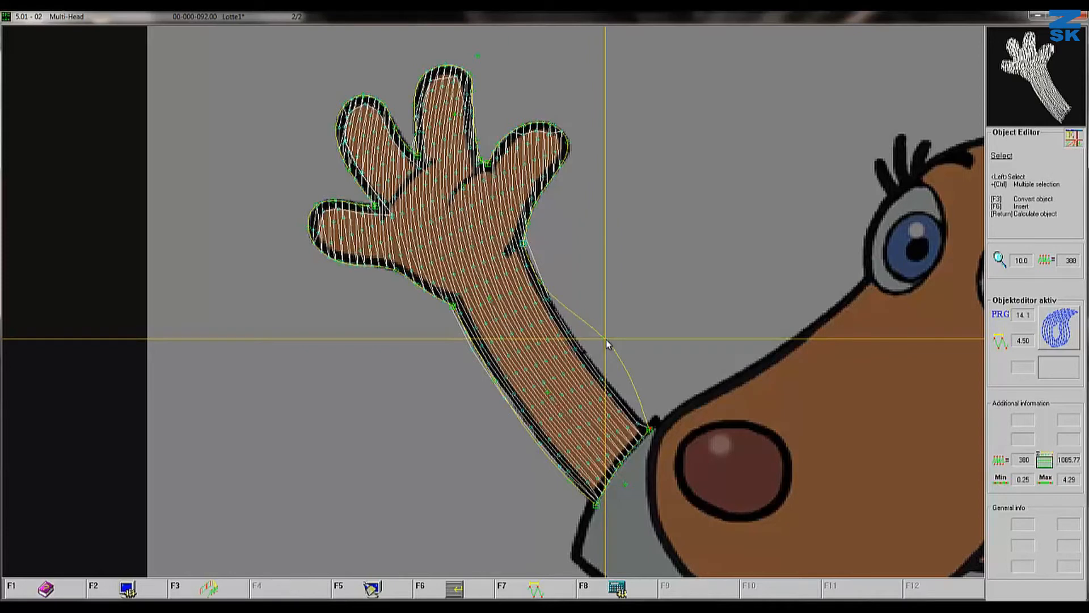
Step: Hide the background image and move the same arm-edge contour point farther away from the arm
{"action": "key", "text": "F2"}
{"action": "key", "text": "1"}
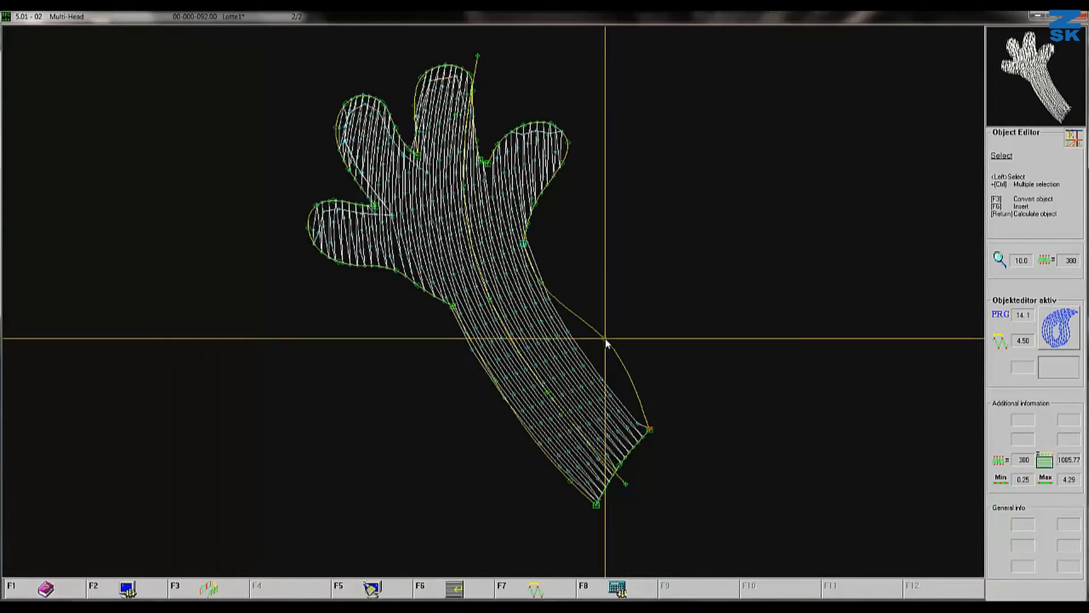
{"action": "key", "text": "Return"}
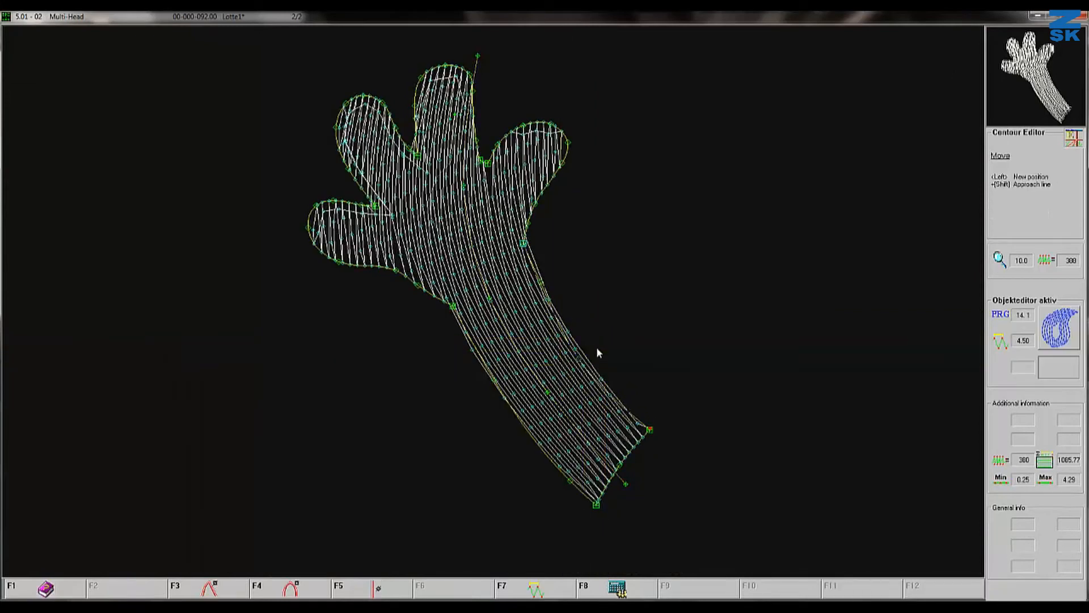
{"action": "left_click", "coordinate": [621, 328]}
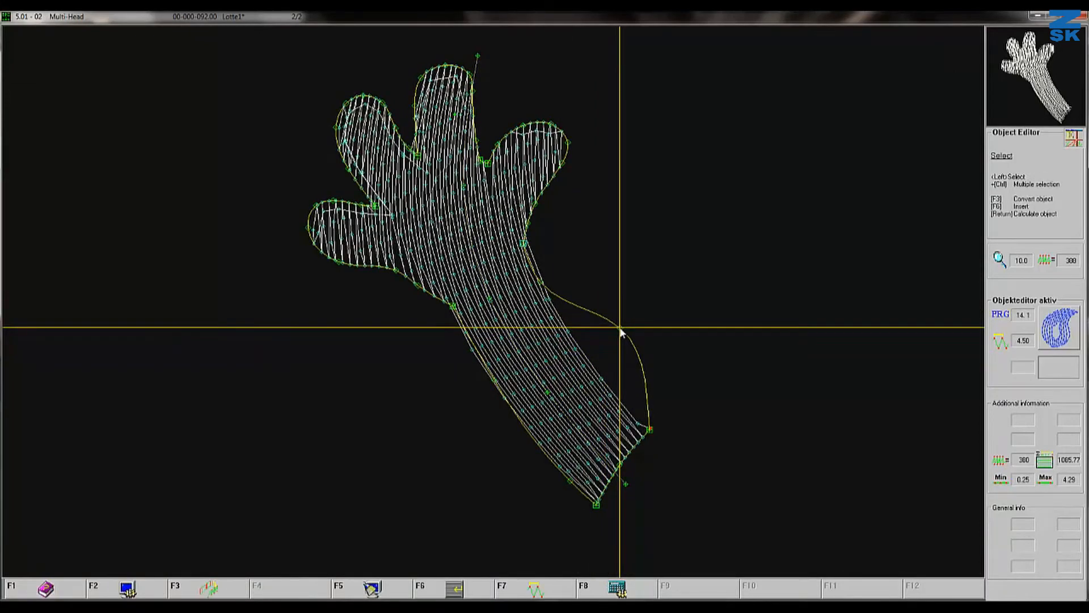
Step: Recalculate the fill with the bulging arm-edge point and move that point back onto the thumb-side arm edge
{"action": "key", "text": "Return"}
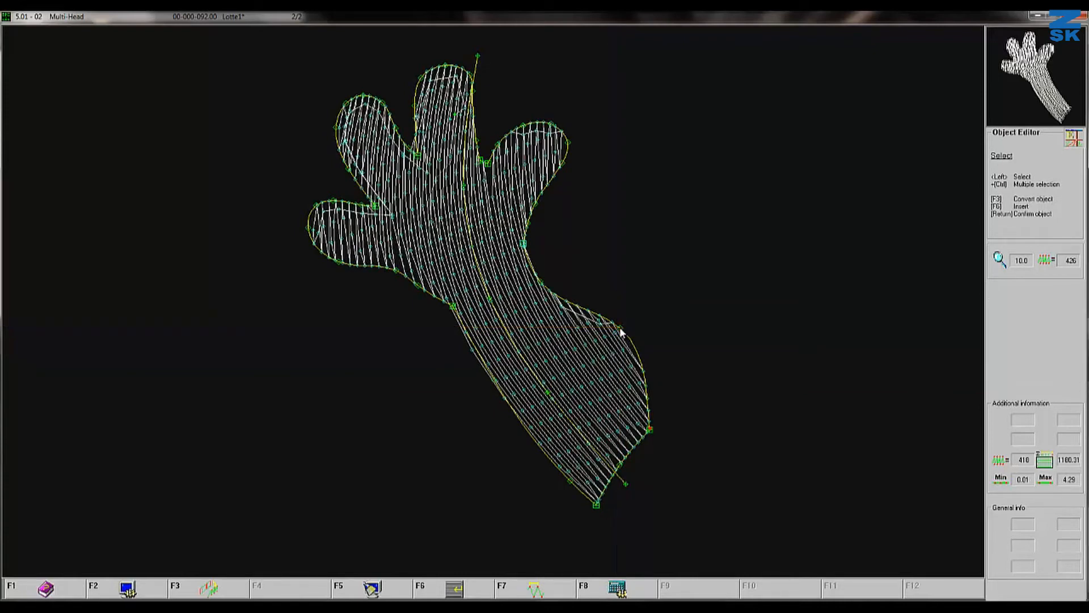
{"action": "left_click", "coordinate": [620, 328]}
{"action": "left_click", "coordinate": [590, 347]}
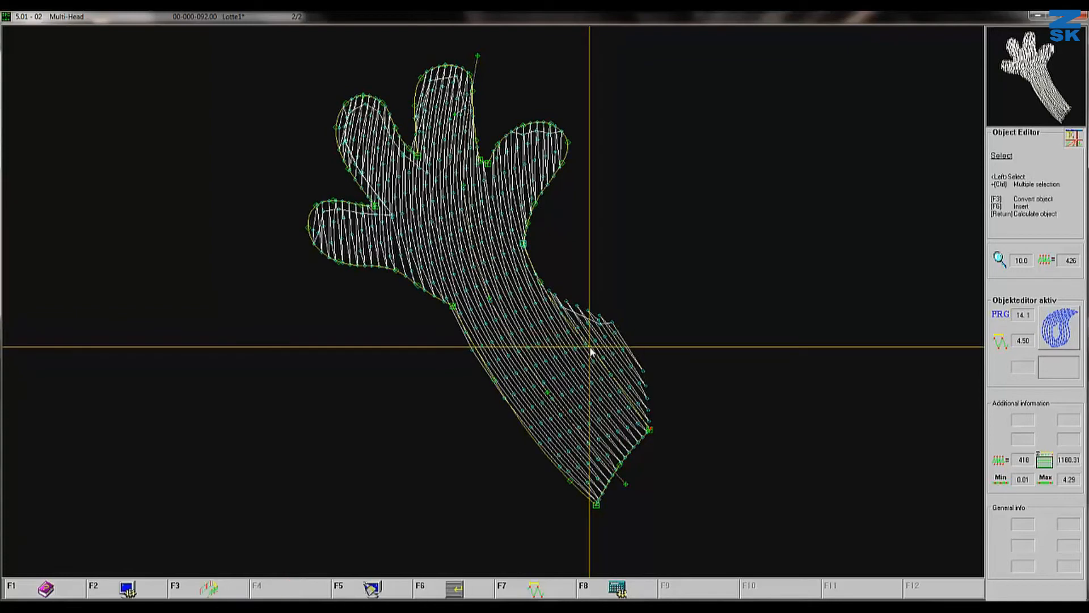
Step: Swing the stitch direction line's upper end out beside the neighbouring finger, recalculate, and reposition it just above the middle finger
{"action": "left_click", "coordinate": [478, 57]}
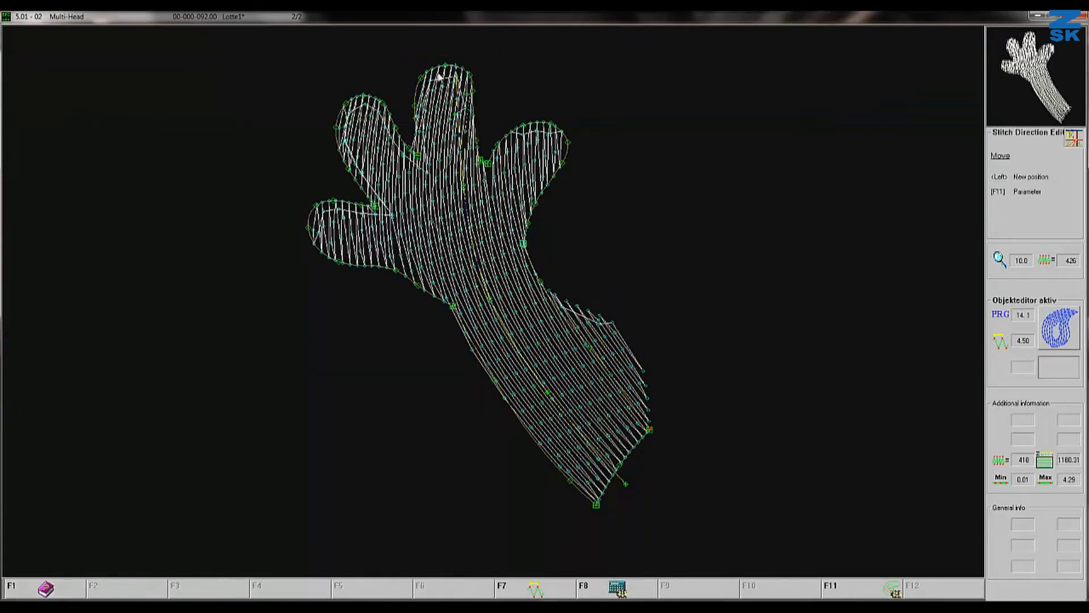
{"action": "left_click", "coordinate": [305, 120]}
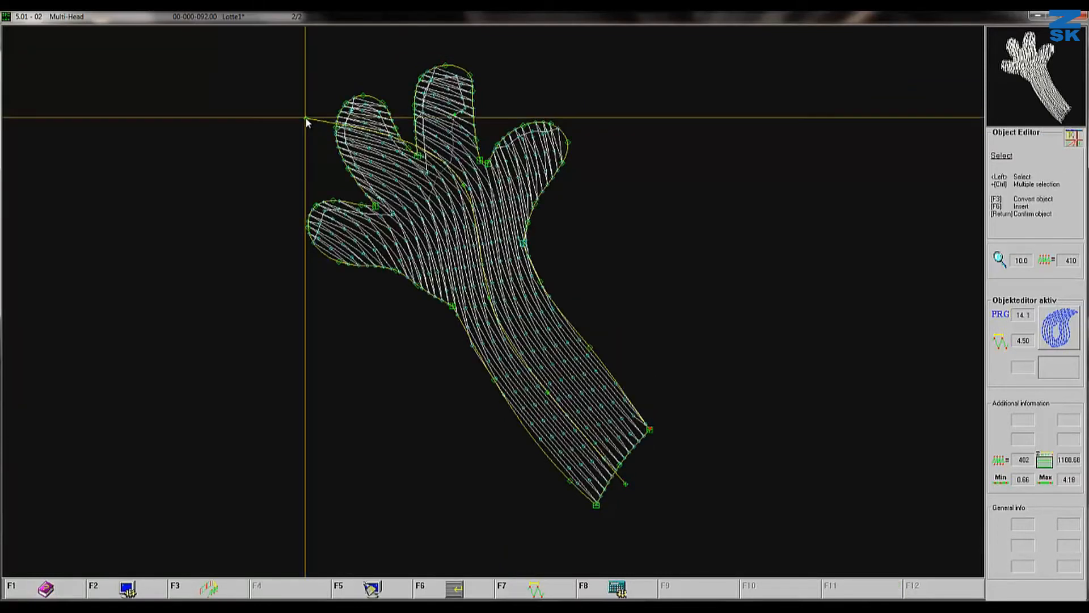
{"action": "left_click", "coordinate": [306, 122]}
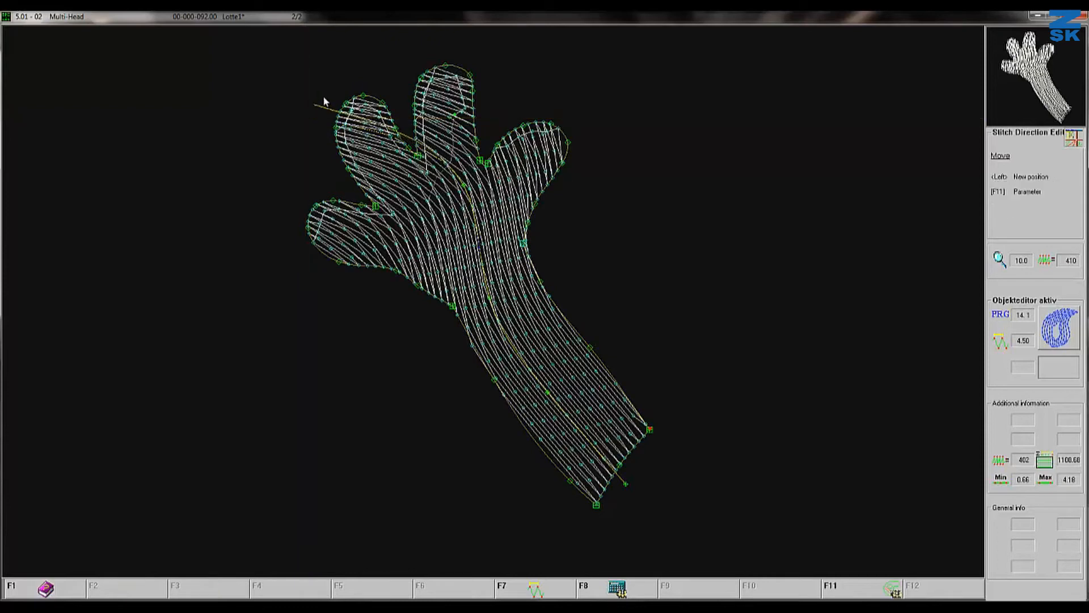
{"action": "left_click", "coordinate": [448, 44]}
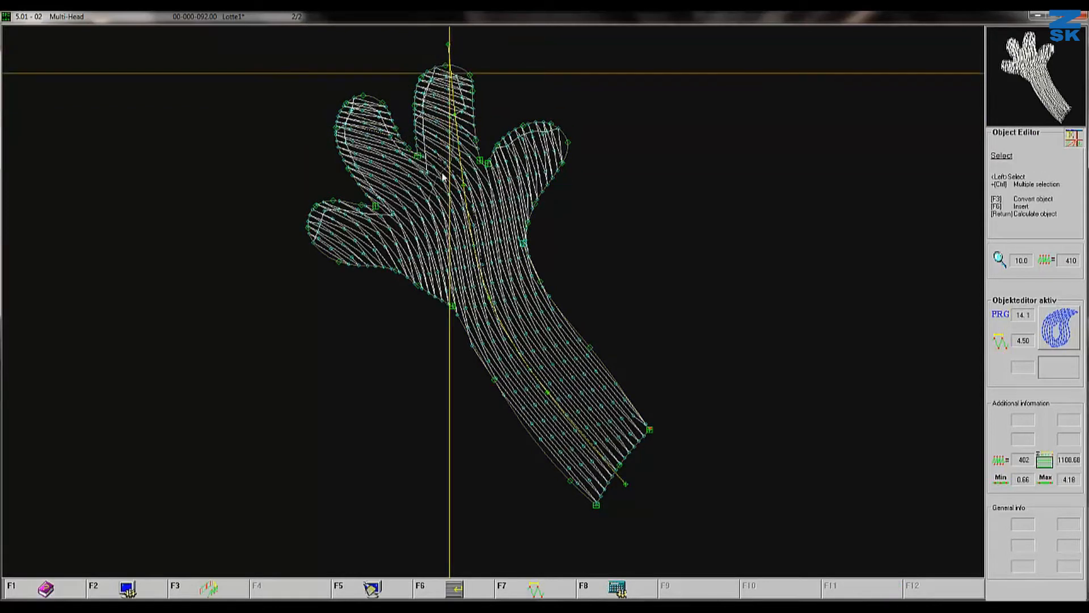
Step: Insert a contour point on the thumb-side arm edge, trying it as a corner and switching it back to a curve point
{"action": "left_click", "coordinate": [470, 340]}
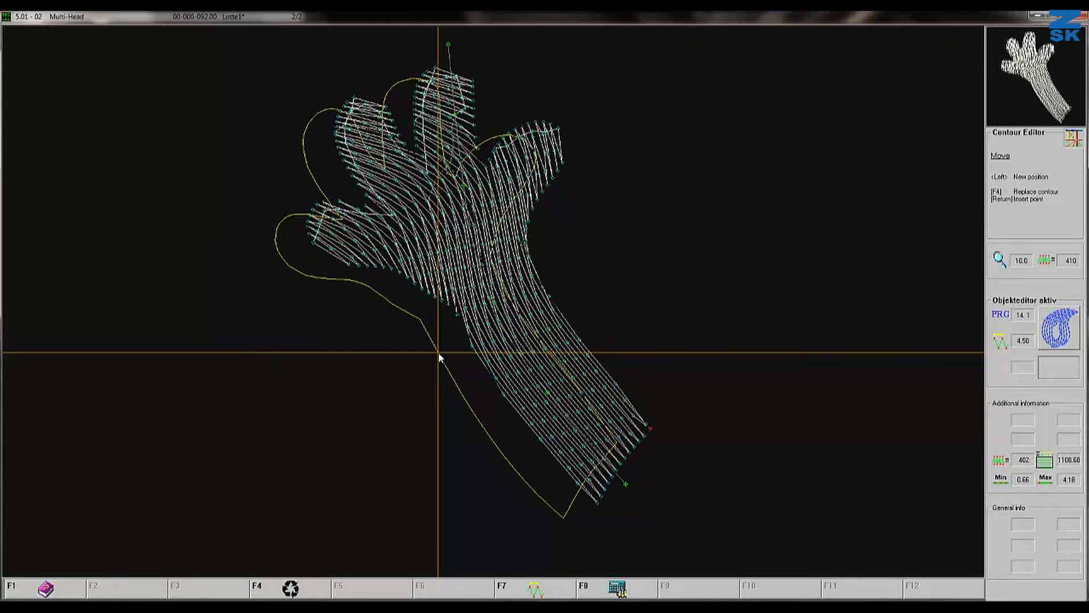
{"action": "left_click", "coordinate": [446, 354]}
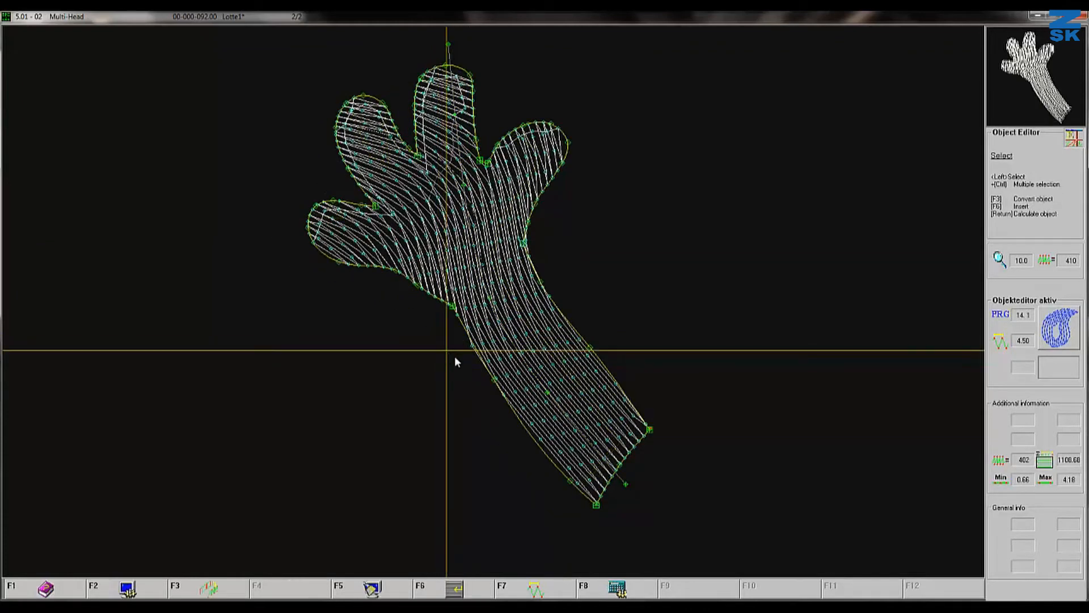
{"action": "left_click", "coordinate": [572, 328]}
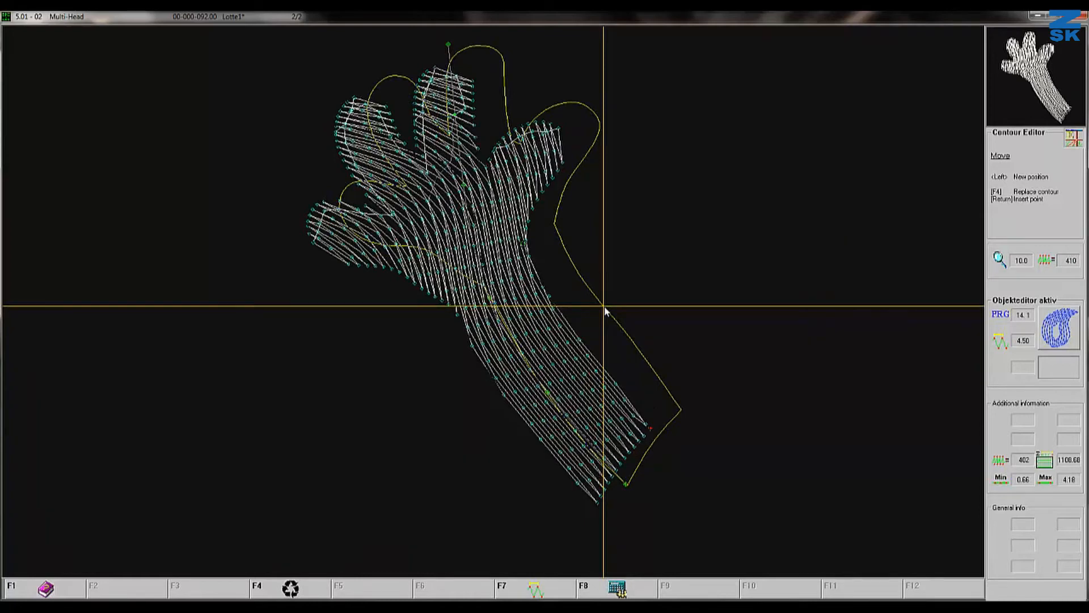
{"action": "key", "text": "Return"}
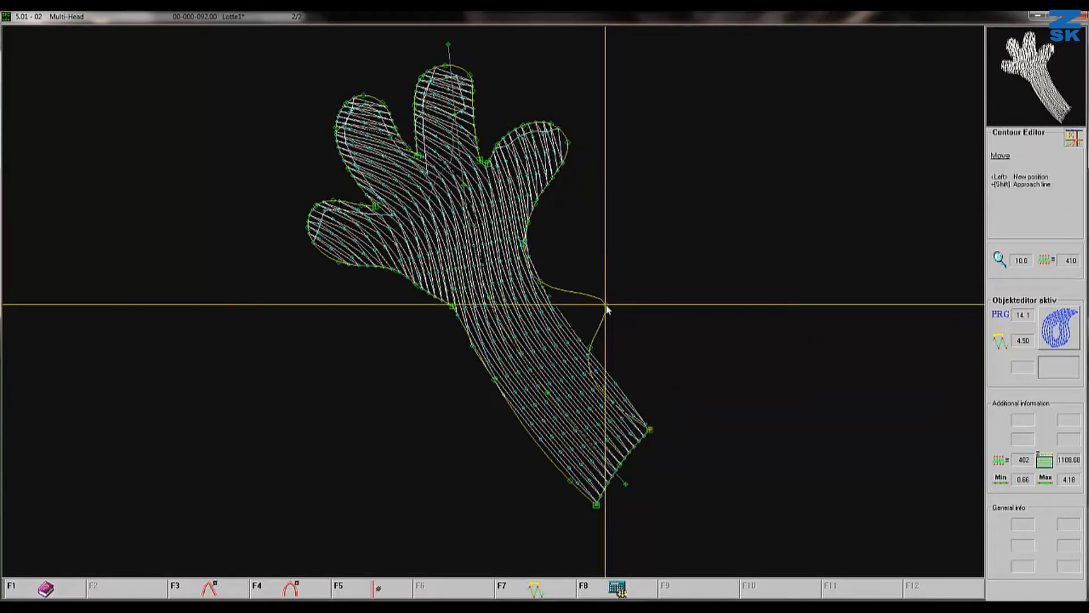
{"action": "key", "text": "F3"}
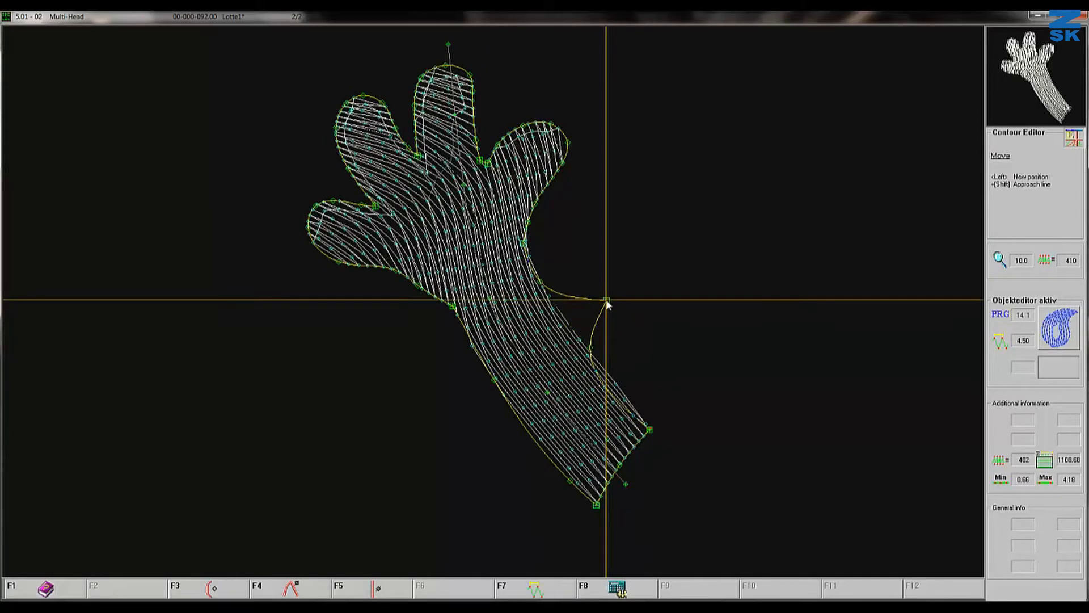
{"action": "key", "text": "F3"}
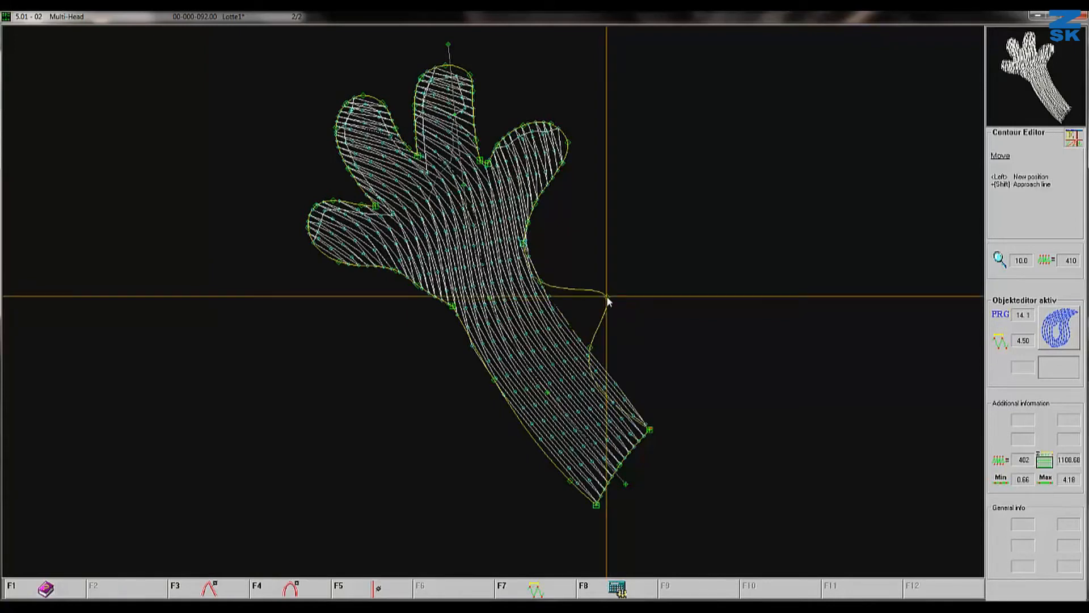
{"action": "left_click", "coordinate": [606, 295]}
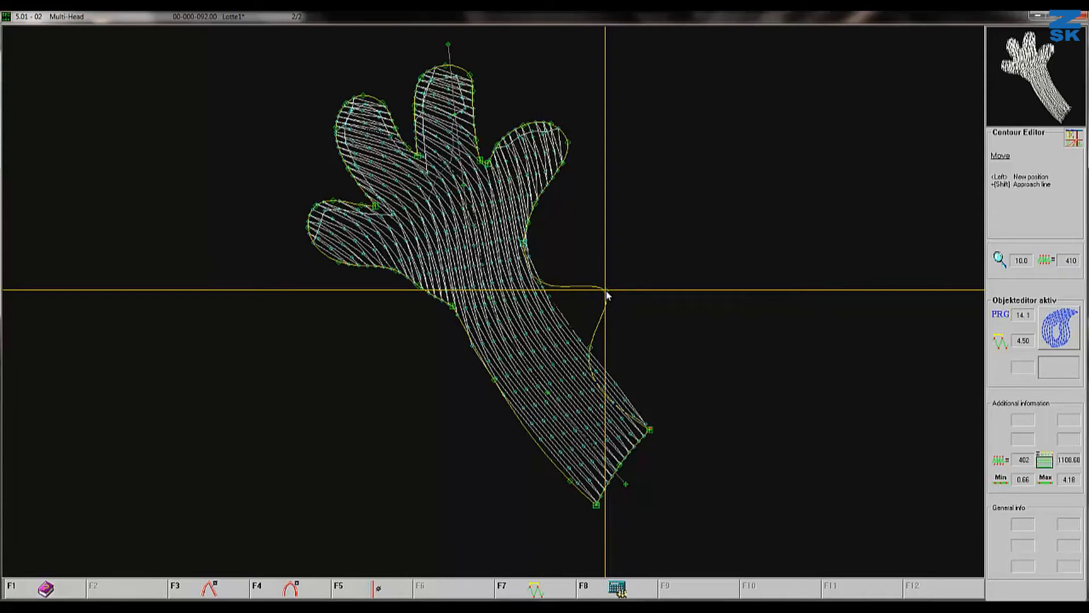
Step: Cancel moving the new contour point, recalculate the arm fill's stitches and confirm the object
{"action": "key", "text": "Escape"}
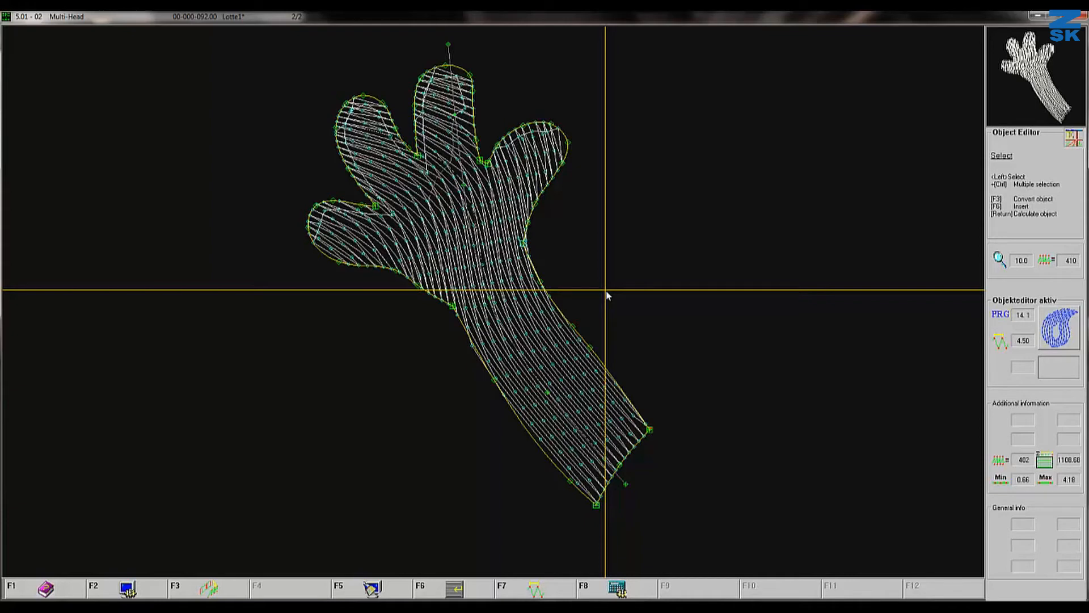
{"action": "key", "text": "Return"}
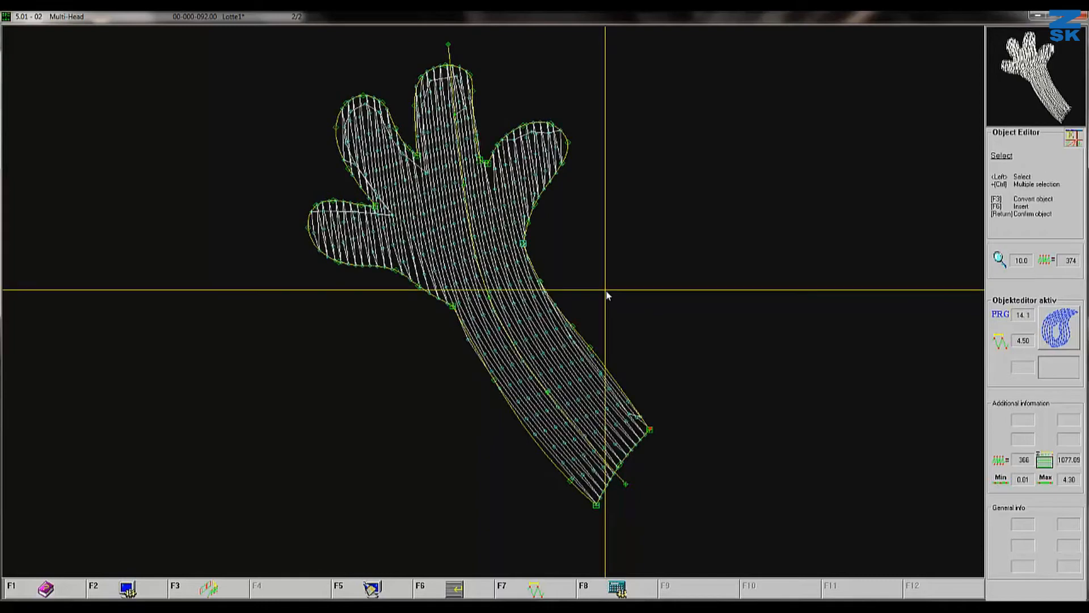
{"action": "key", "text": "Return"}
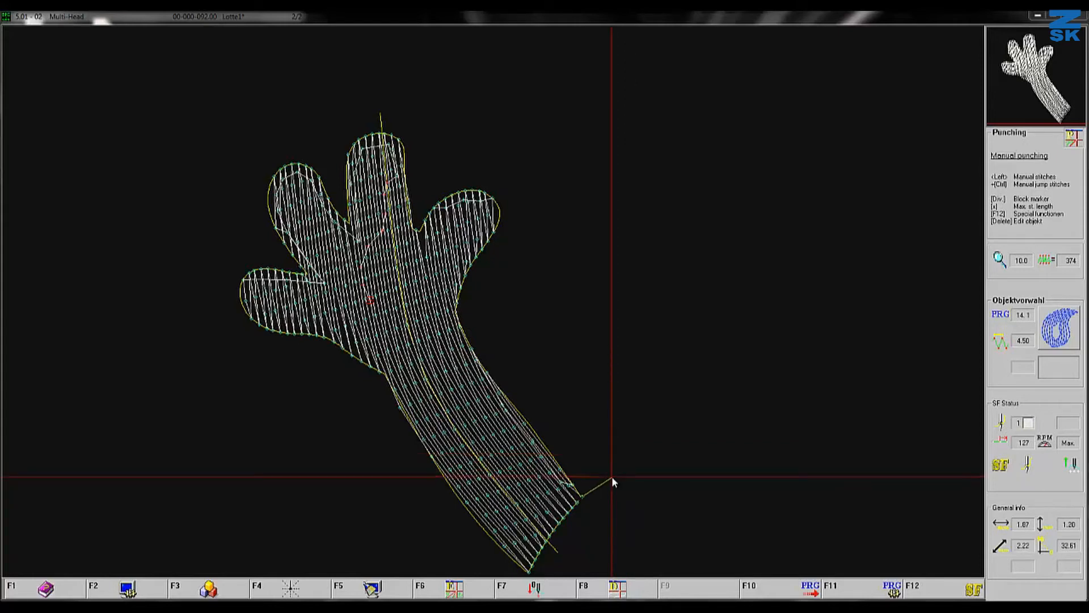
Step: Punch a curved run of manual stitches leading away from the upper cuff corner and up beside the arm
{"action": "left_click", "coordinate": [612, 477]}
{"action": "left_click", "coordinate": [628, 471]}
{"action": "left_click", "coordinate": [642, 464]}
{"action": "left_click", "coordinate": [652, 453]}
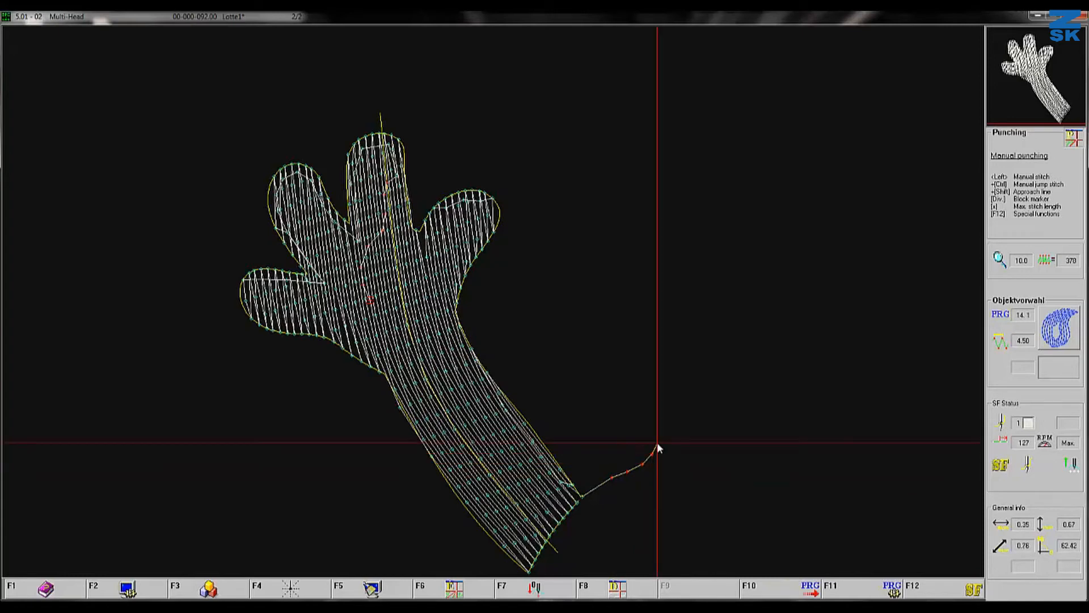
{"action": "left_click", "coordinate": [660, 433]}
{"action": "left_click", "coordinate": [661, 417]}
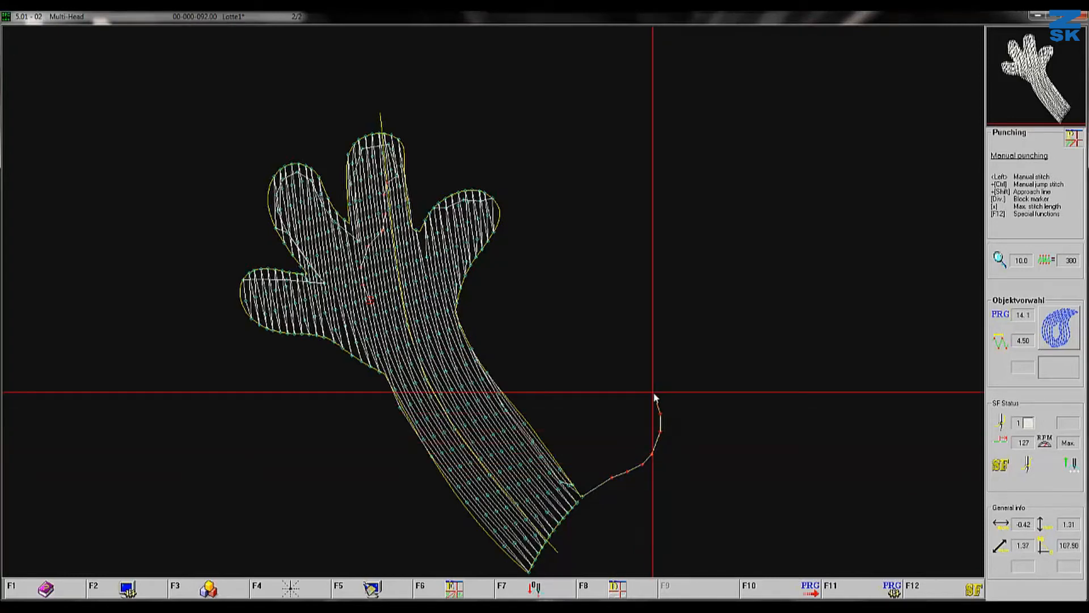
{"action": "left_click", "coordinate": [656, 397]}
Step: Select area fill program 14 and draw a closed leaf-shaped outer contour at the end of the manual stitches, with a corner at its tip
{"action": "key", "text": "F11"}
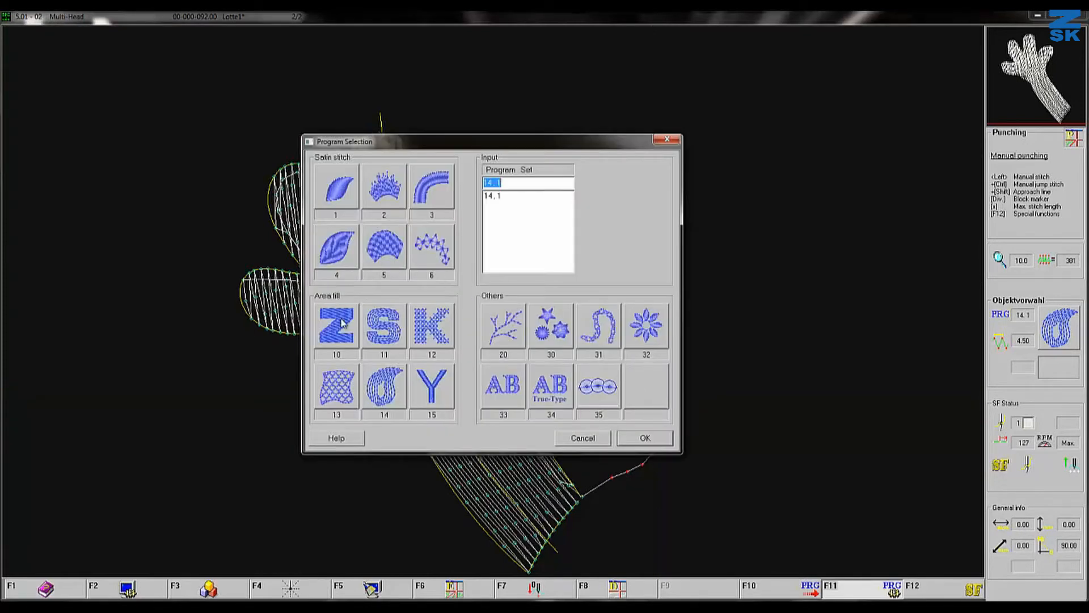
{"action": "left_click", "coordinate": [386, 390]}
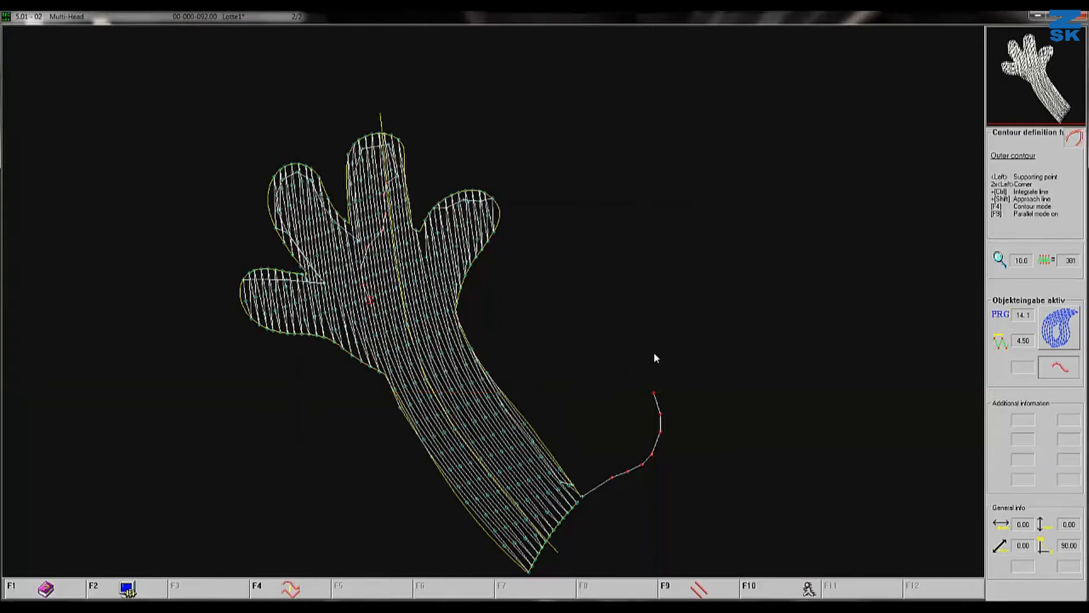
{"action": "left_click", "coordinate": [646, 386]}
{"action": "left_click", "coordinate": [631, 339]}
{"action": "left_click", "coordinate": [663, 282]}
{"action": "left_click", "coordinate": [701, 237]}
{"action": "double_click", "coordinate": [711, 201]}
{"action": "left_click", "coordinate": [747, 270]}
{"action": "left_click", "coordinate": [737, 321]}
{"action": "left_click", "coordinate": [654, 383]}
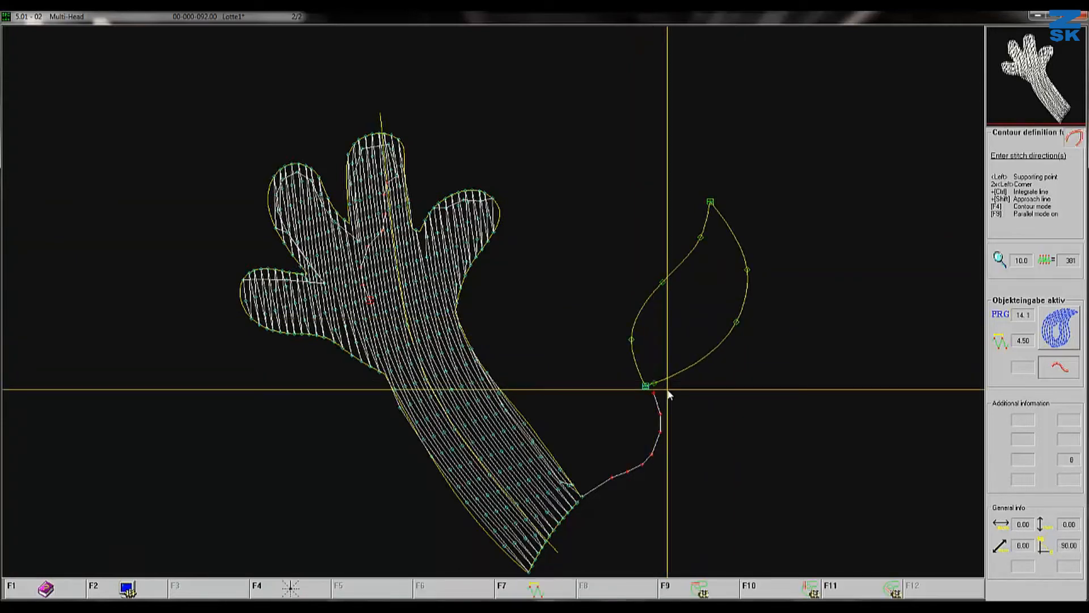
Step: Define a curved stitch direction line through the leaf and set the fill's end point at the leaf tip
{"action": "left_click", "coordinate": [654, 392]}
{"action": "left_click", "coordinate": [680, 335]}
{"action": "left_click", "coordinate": [731, 287]}
{"action": "right_click", "coordinate": [745, 235]}
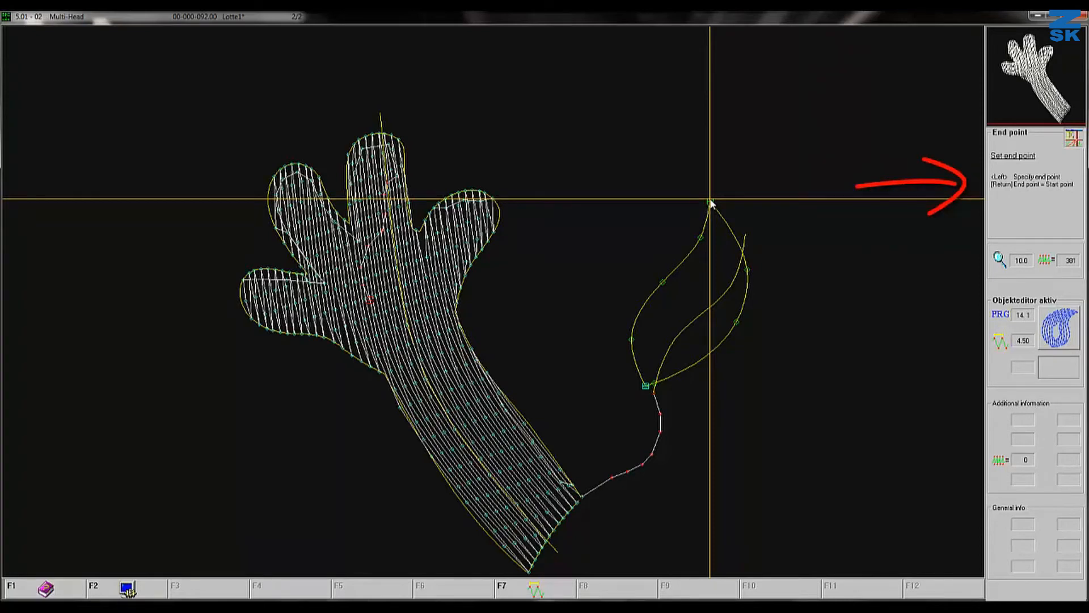
{"action": "left_click", "coordinate": [711, 202]}
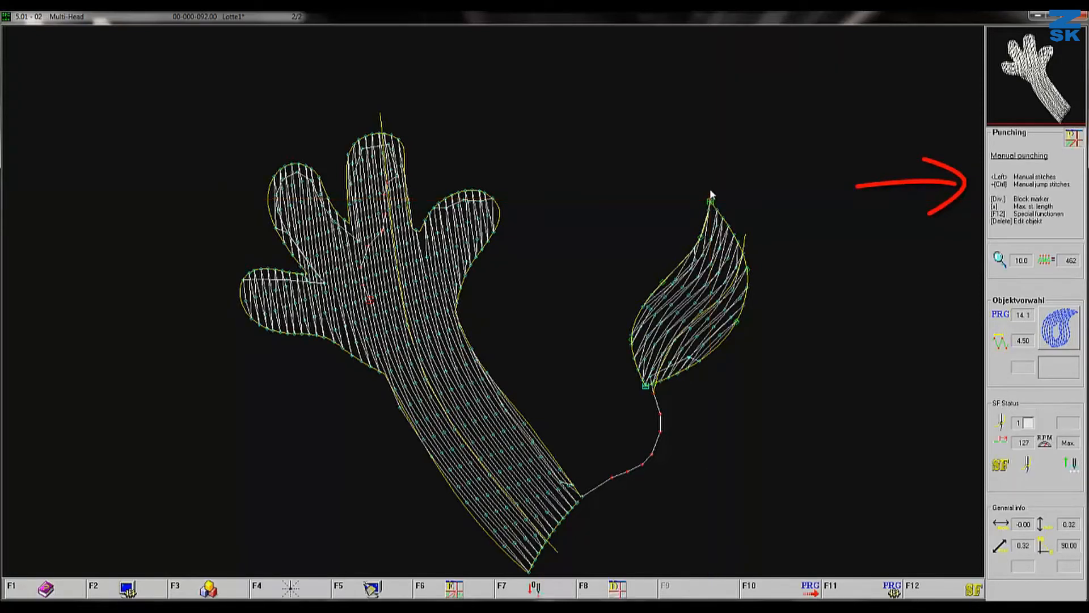
Step: Punch a wavy run of manual stitches starting at the leaf tip
{"action": "left_click", "coordinate": [710, 182]}
{"action": "left_click", "coordinate": [713, 163]}
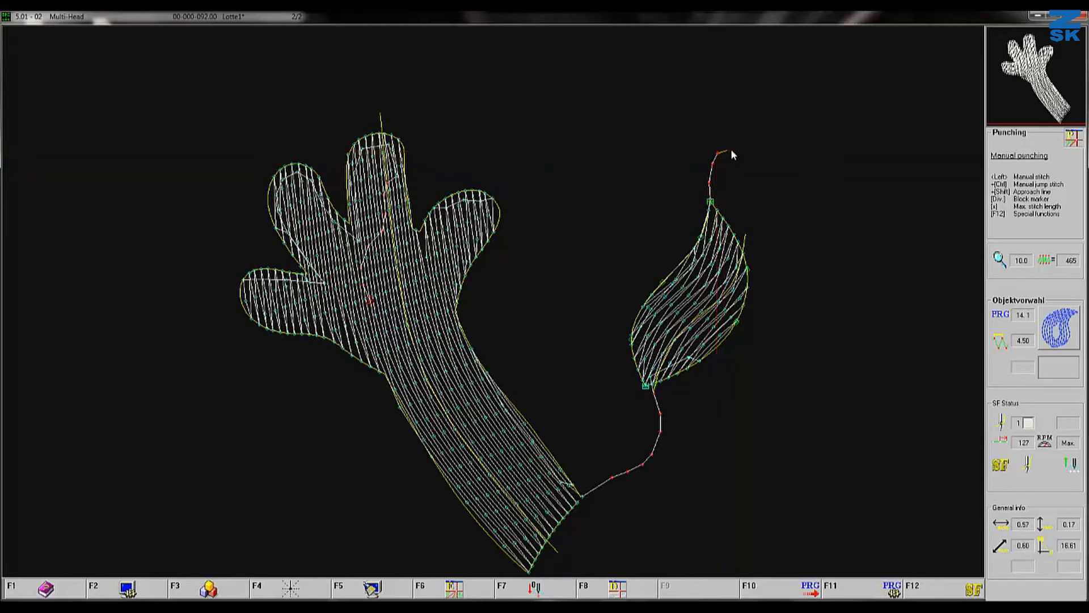
{"action": "left_click", "coordinate": [732, 149]}
{"action": "left_click", "coordinate": [746, 154]}
{"action": "left_click", "coordinate": [756, 168]}
{"action": "left_click", "coordinate": [764, 180]}
{"action": "left_click", "coordinate": [778, 179]}
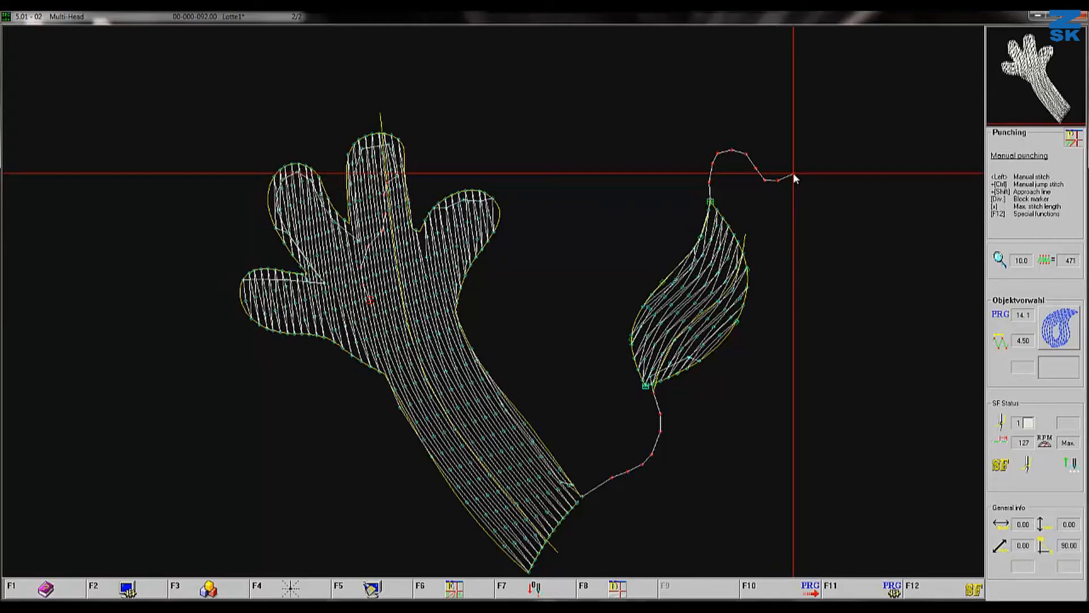
Step: Remove the manual stitches beyond the leaf tip one by one until the leaf fill opens for editing
{"action": "key", "text": "BackSpace"}
{"action": "key", "text": "BackSpace"}
{"action": "key", "text": "BackSpace"}
{"action": "key", "text": "BackSpace"}
{"action": "key", "text": "BackSpace"}
{"action": "key", "text": "BackSpace"}
{"action": "key", "text": "BackSpace"}
{"action": "key", "text": "BackSpace"}
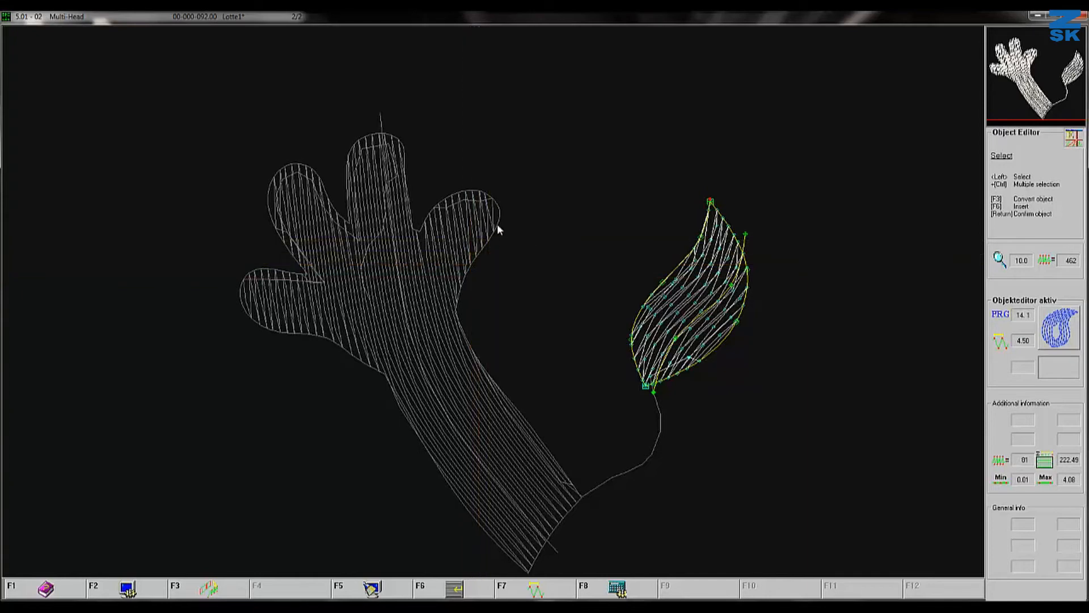
Step: Cancel moving the leaf contour and delete the leaf fill object
{"action": "left_click", "coordinate": [669, 272]}
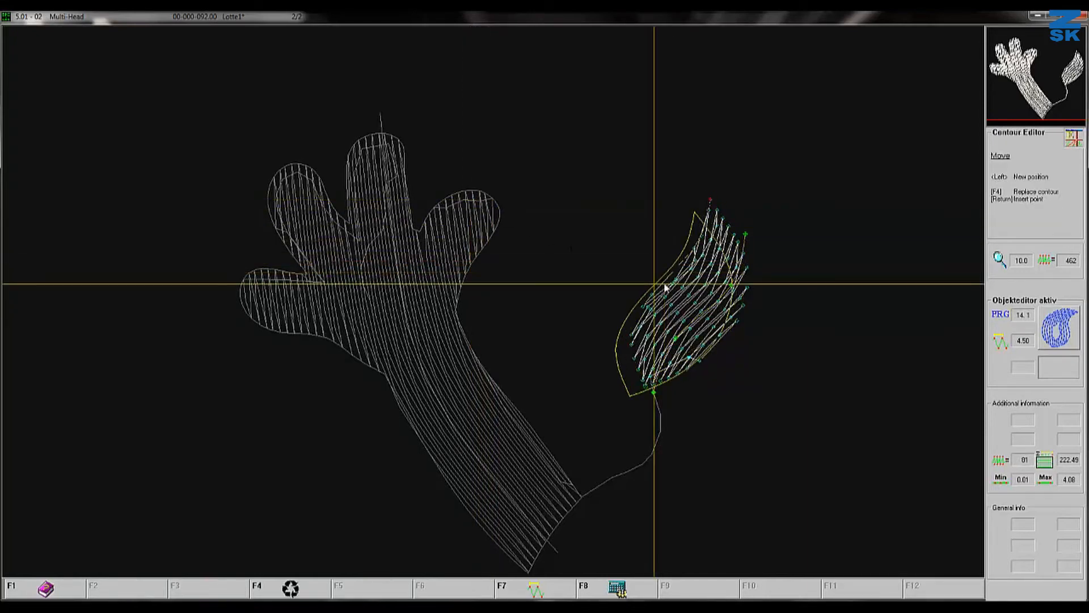
{"action": "key", "text": "Escape"}
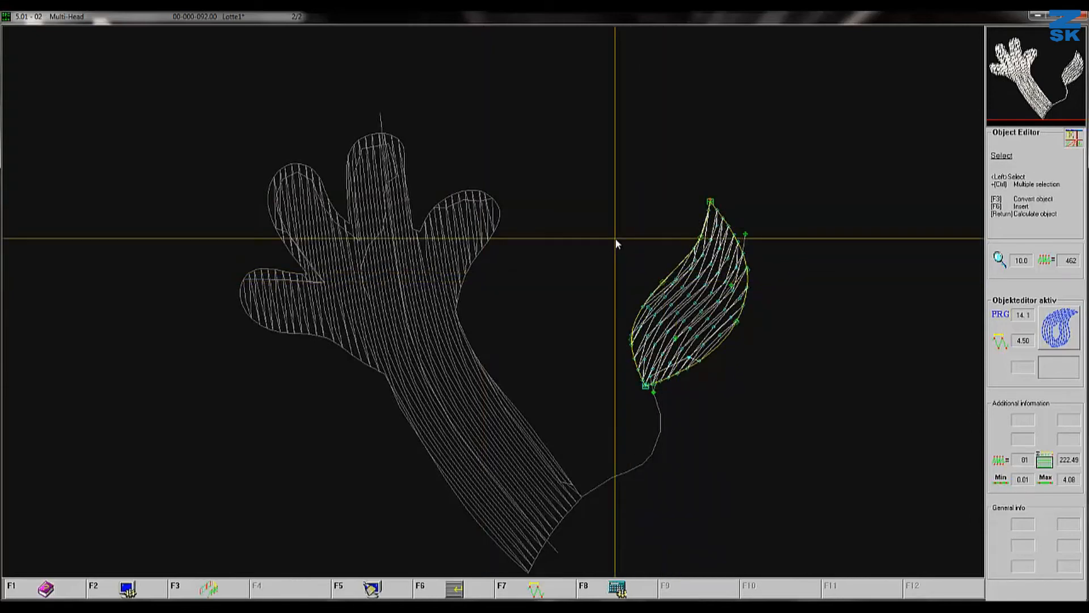
{"action": "key", "text": "Delete"}
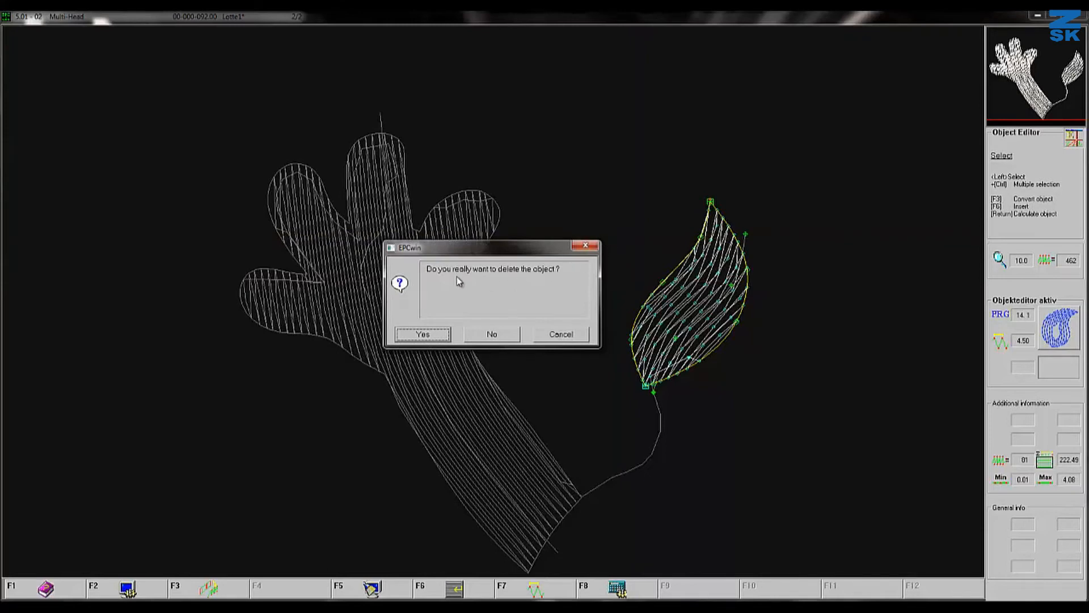
{"action": "left_click", "coordinate": [424, 334]}
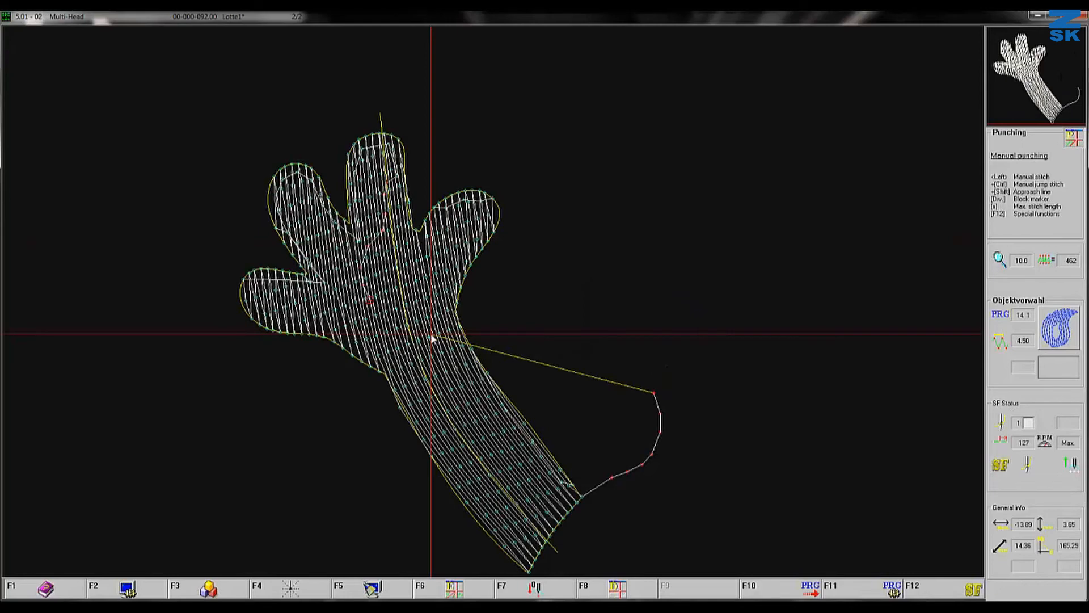
Step: Remove the manual stitches beside the arm back to the cuff corner and confirm the arm fill object
{"action": "key", "text": "BackSpace"}
{"action": "key", "text": "BackSpace"}
{"action": "key", "text": "BackSpace"}
{"action": "key", "text": "BackSpace"}
{"action": "key", "text": "BackSpace"}
{"action": "key", "text": "BackSpace"}
{"action": "key", "text": "BackSpace"}
{"action": "key", "text": "BackSpace"}
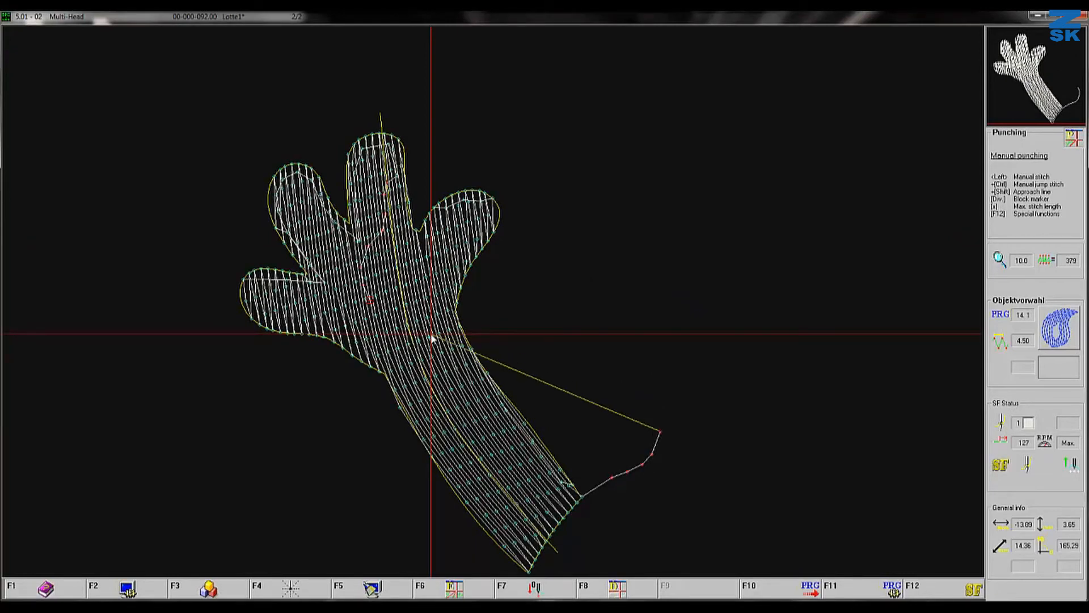
{"action": "key", "text": "BackSpace"}
{"action": "key", "text": "Return"}
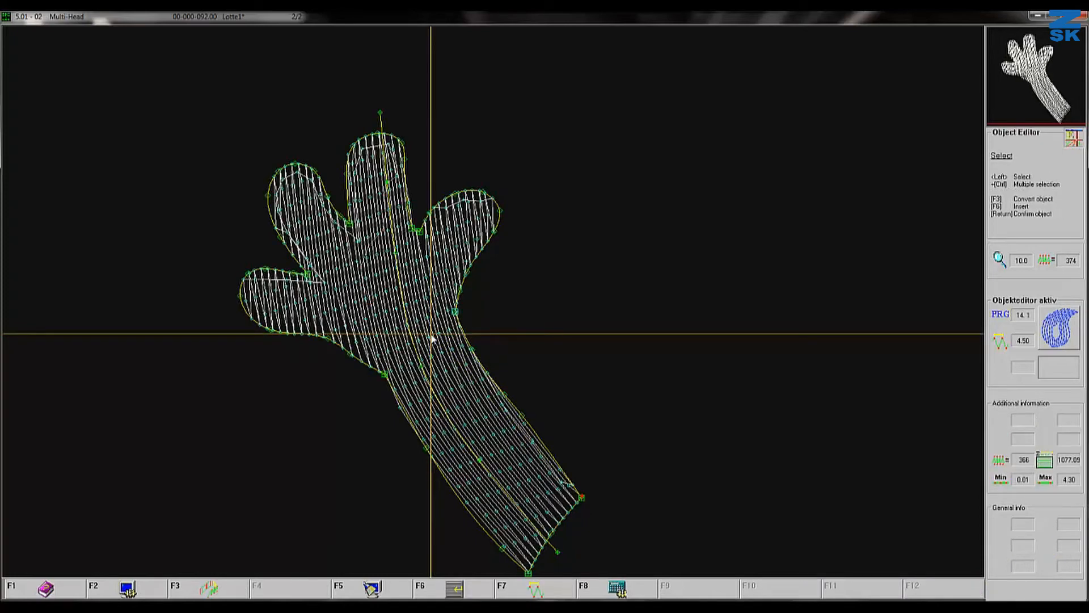
{"action": "key", "text": "Return"}
Step: Punch a new curved run of manual stitches upward and away from the upper cuff corner
{"action": "left_click", "coordinate": [592, 445]}
{"action": "left_click", "coordinate": [598, 428]}
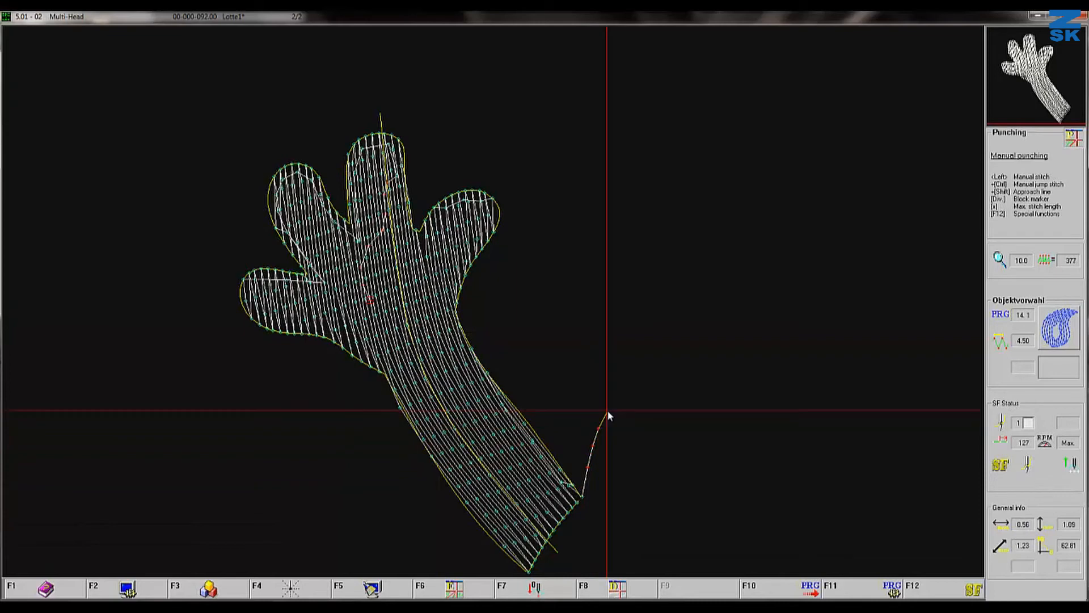
{"action": "left_click", "coordinate": [633, 387]}
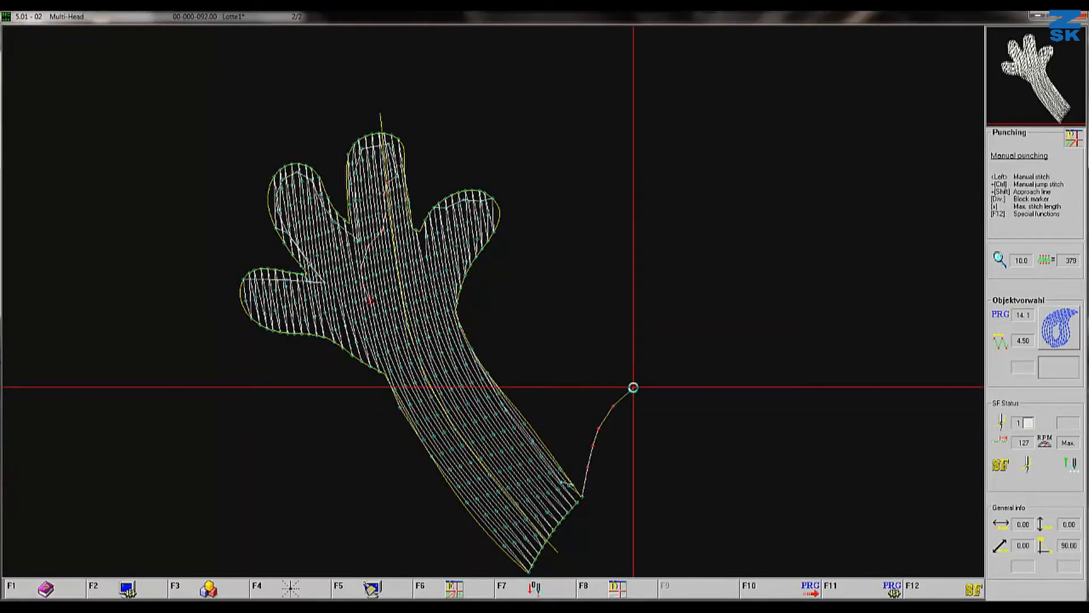
Step: Start a program 14 fill at the last manual stitch and draw a closed leaf-shaped outer contour with a corner at its tip
{"action": "key", "text": "F10"}
{"action": "left_click", "coordinate": [634, 387]}
{"action": "left_click", "coordinate": [635, 345]}
{"action": "left_click", "coordinate": [656, 311]}
{"action": "left_click", "coordinate": [696, 283]}
{"action": "double_click", "coordinate": [726, 234]}
{"action": "left_click", "coordinate": [743, 296]}
{"action": "left_click", "coordinate": [723, 359]}
{"action": "left_click", "coordinate": [668, 385]}
{"action": "left_click", "coordinate": [633, 387]}
{"action": "key", "text": "Return"}
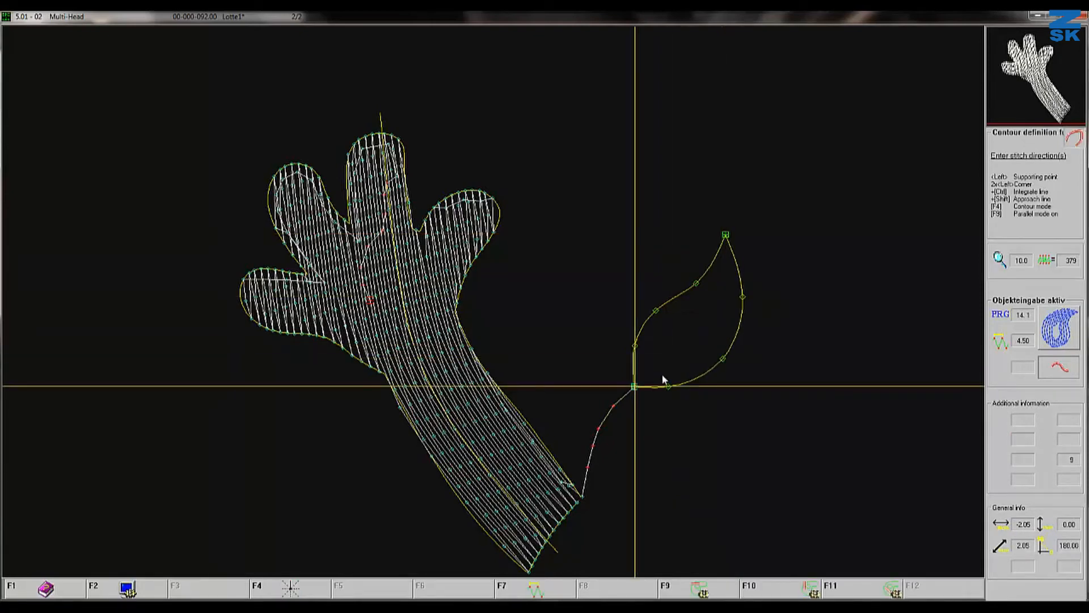
Step: Draw one curved stitch direction line through the leaf contour from base to tip and set the fill's end point at the tip
{"action": "left_click", "coordinate": [629, 391]}
{"action": "left_click", "coordinate": [659, 351]}
{"action": "left_click", "coordinate": [716, 287]}
{"action": "left_click", "coordinate": [729, 219]}
{"action": "key", "text": "Return"}
{"action": "key", "text": "Return"}
{"action": "key", "text": "Return"}
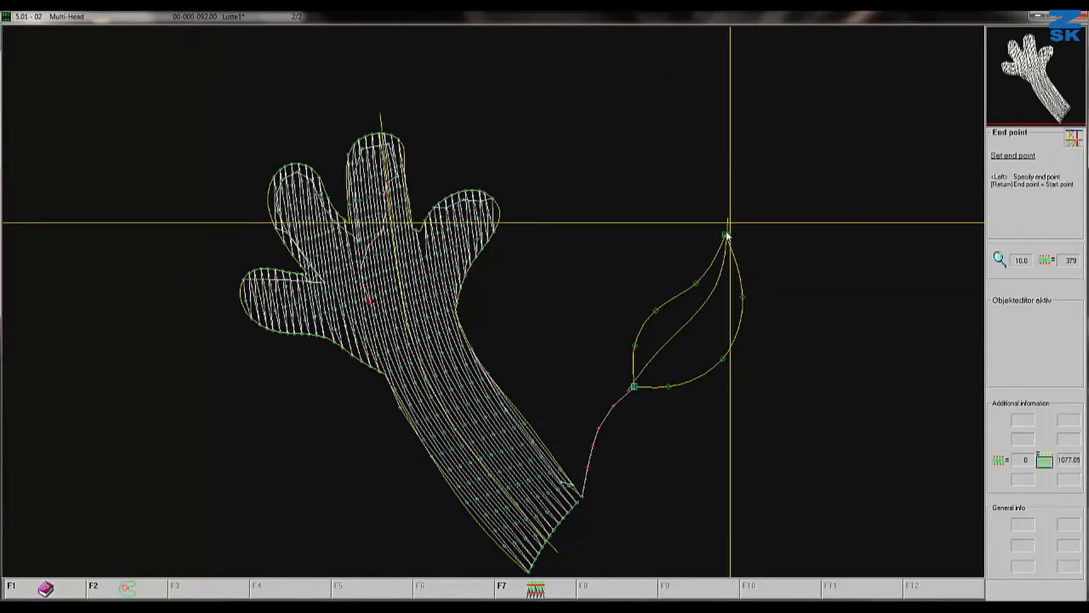
{"action": "left_click", "coordinate": [727, 235]}
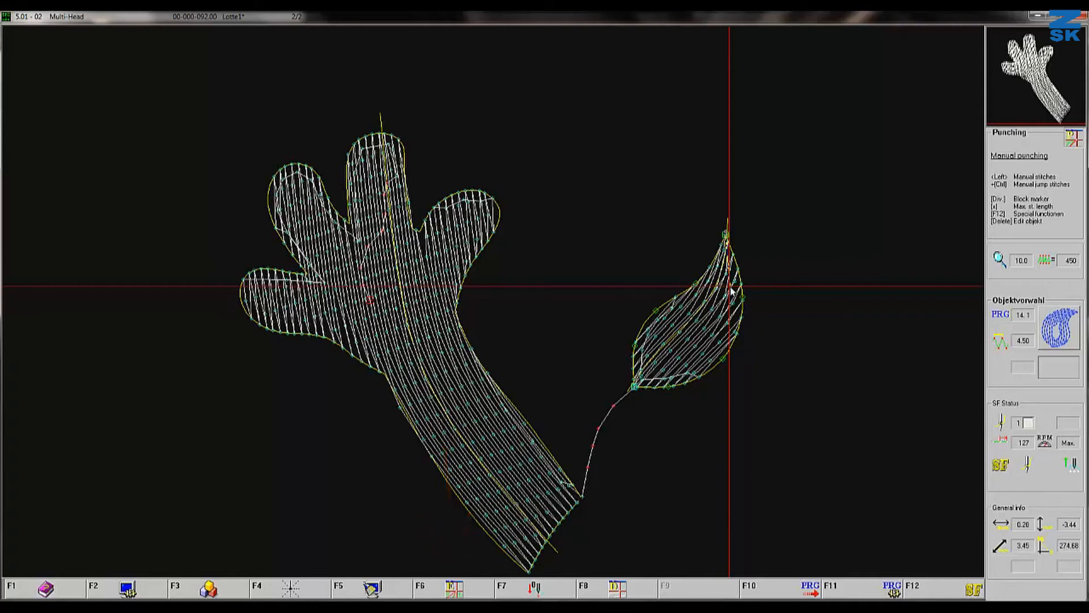
Step: Switch from manual punching to the main editor, open the arm fill object from its marked stitch and confirm it
{"action": "key", "text": "Escape"}
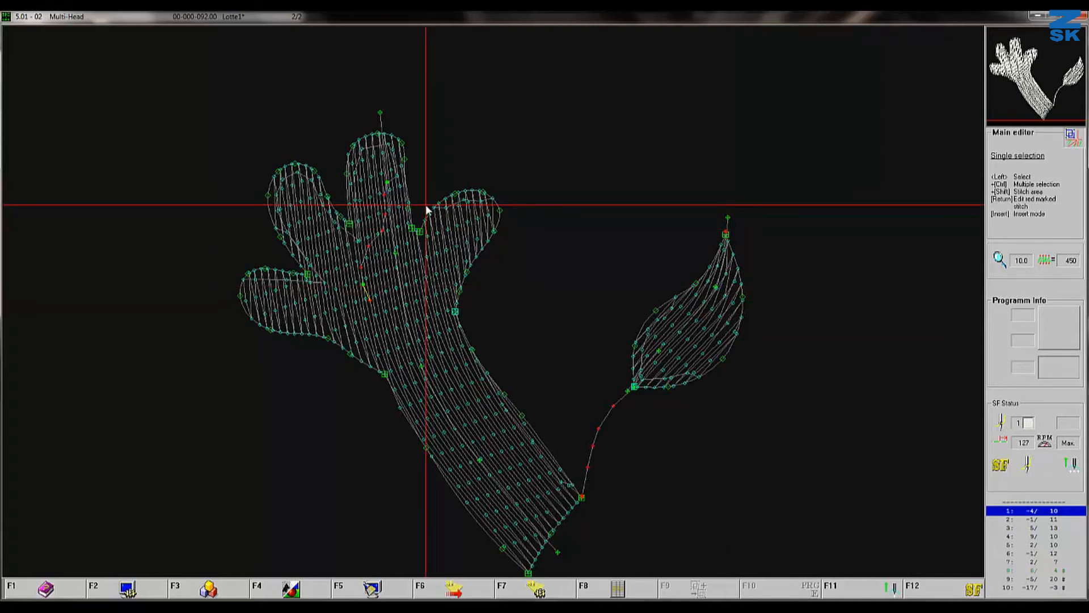
{"action": "key", "text": "Return"}
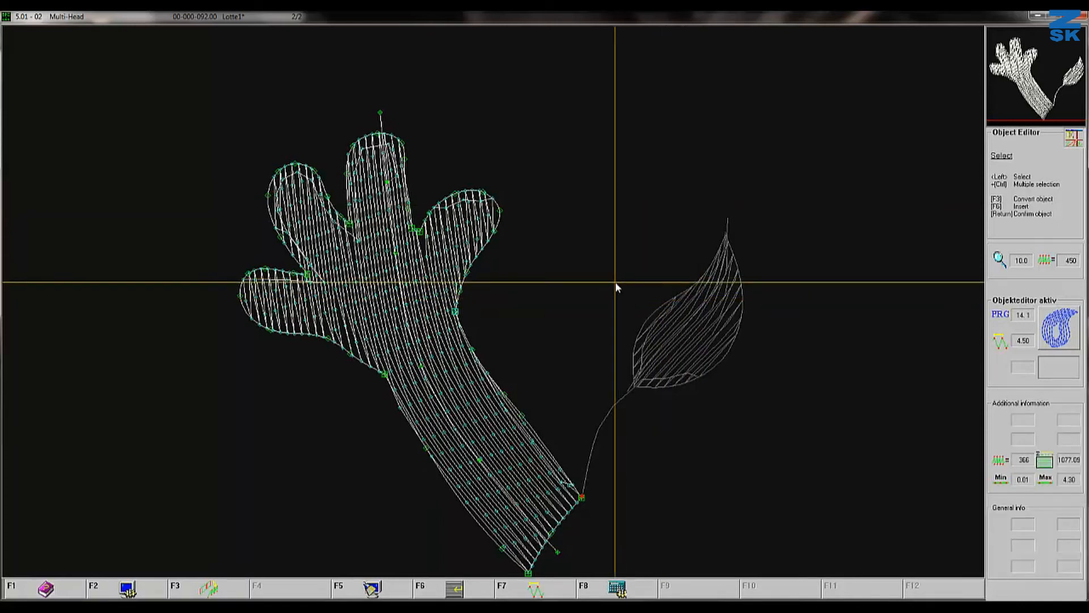
{"action": "key", "text": "Return"}
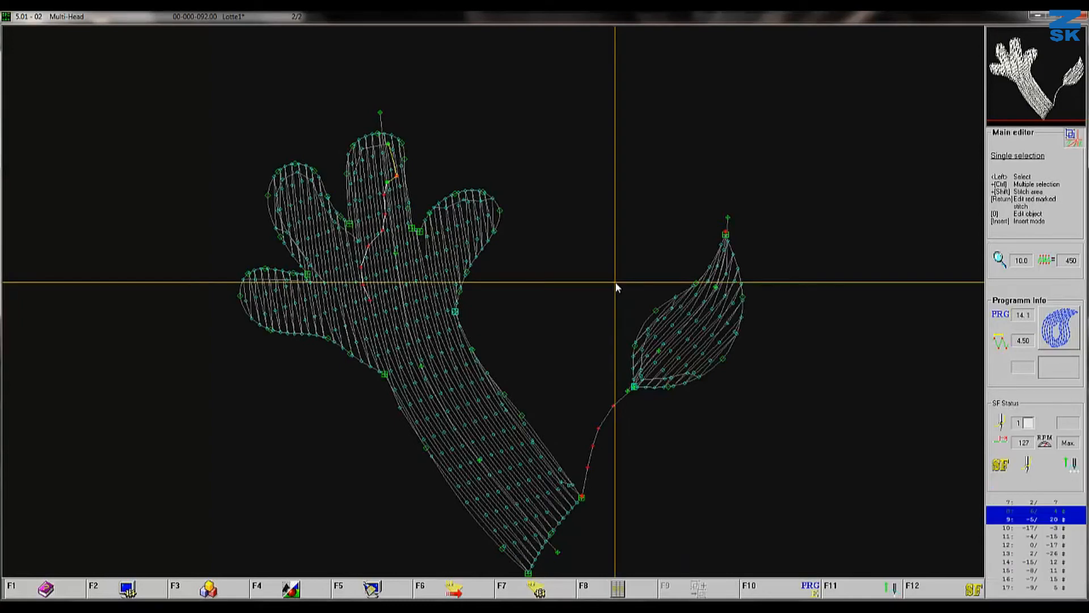
Step: Try to move the supporting point on the leaf fill's upper-left contour outward
{"action": "left_click", "coordinate": [659, 315]}
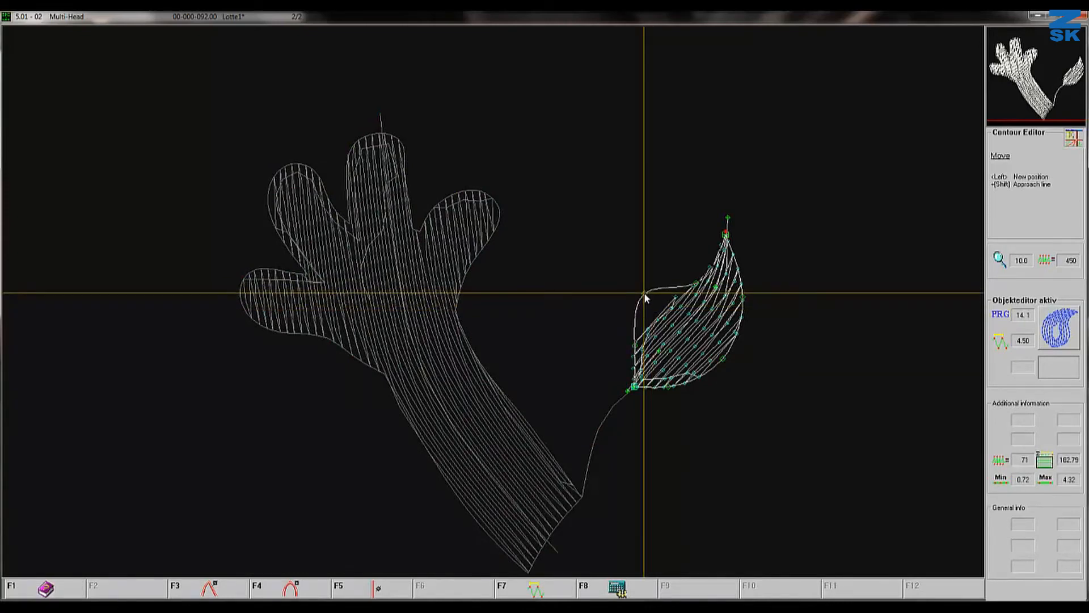
{"action": "left_click", "coordinate": [646, 297]}
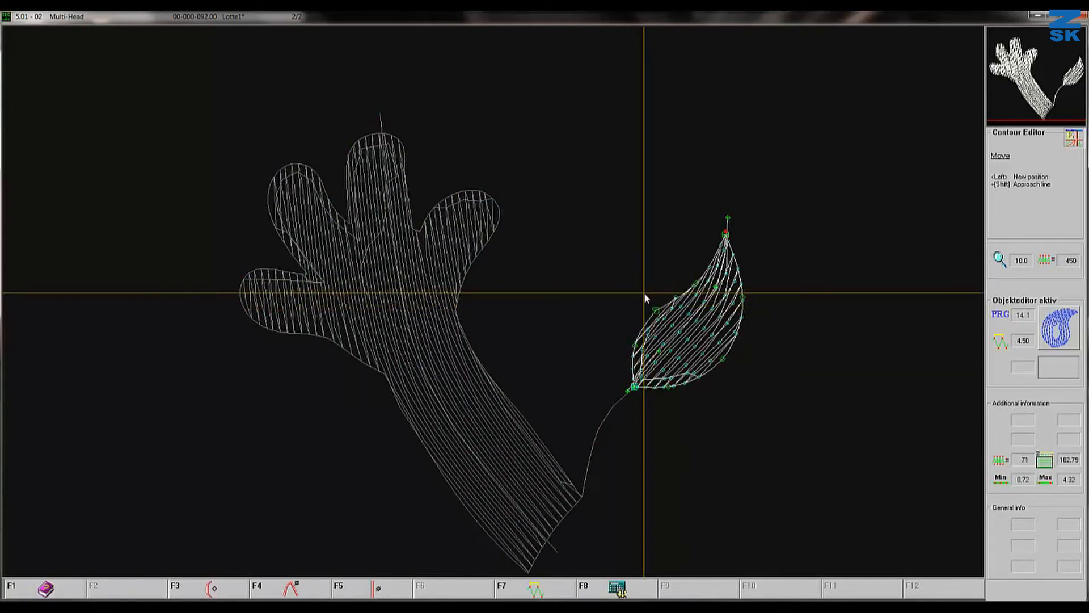
{"action": "key", "text": "Escape"}
{"action": "key", "text": "Escape"}
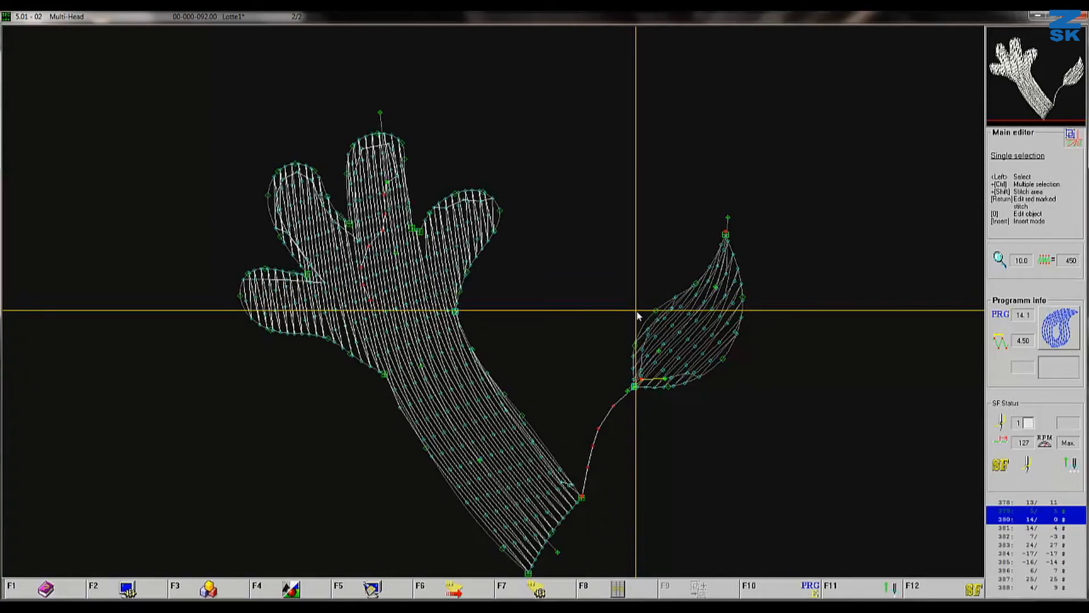
Step: Step backwards stitch by stitch from the start of the leaf fill into the arm fill to examine the sewing sequence
{"action": "key", "text": "Left"}
{"action": "key", "text": "Left"}
{"action": "key", "text": "Left"}
{"action": "key", "text": "Left"}
{"action": "key", "text": "Left"}
{"action": "key", "text": "Left"}
{"action": "key", "text": "Left"}
{"action": "key", "text": "Left"}
{"action": "key", "text": "Left"}
{"action": "key", "text": "Left"}
{"action": "key", "text": "Left"}
{"action": "key", "text": "Left"}
{"action": "key", "text": "Left"}
{"action": "key", "text": "Left"}
{"action": "key", "text": "Left"}
{"action": "key", "text": "Left"}
{"action": "key", "text": "Left"}
{"action": "key", "text": "Left"}
{"action": "key", "text": "Left"}
{"action": "key", "text": "Left"}
{"action": "key", "text": "Left"}
{"action": "key", "text": "Left"}
{"action": "key", "text": "Left"}
{"action": "key", "text": "Left"}
{"action": "key", "text": "Left"}
{"action": "key", "text": "Left"}
{"action": "key", "text": "Left"}
{"action": "key", "text": "Left"}
{"action": "key", "text": "Left"}
{"action": "key", "text": "Left"}
{"action": "key", "text": "Left"}
{"action": "key", "text": "Left"}
{"action": "key", "text": "Left"}
{"action": "key", "text": "Left"}
{"action": "key", "text": "Left"}
{"action": "key", "text": "Left"}
{"action": "key", "text": "Left"}
{"action": "key", "text": "Left"}
{"action": "key", "text": "Left"}
{"action": "key", "text": "Left"}
{"action": "key", "text": "Left"}
{"action": "key", "text": "Left"}
{"action": "key", "text": "Left"}
{"action": "key", "text": "Left"}
{"action": "key", "text": "Left"}
{"action": "key", "text": "Left"}
{"action": "key", "text": "Left"}
{"action": "key", "text": "Left"}
{"action": "key", "text": "Left"}
{"action": "key", "text": "Left"}
{"action": "key", "text": "Left"}
{"action": "key", "text": "Left"}
{"action": "key", "text": "Left"}
{"action": "key", "text": "Left"}
{"action": "key", "text": "Left"}
{"action": "key", "text": "Left"}
{"action": "key", "text": "Left"}
{"action": "key", "text": "Left"}
{"action": "key", "text": "Left"}
{"action": "key", "text": "Left"}
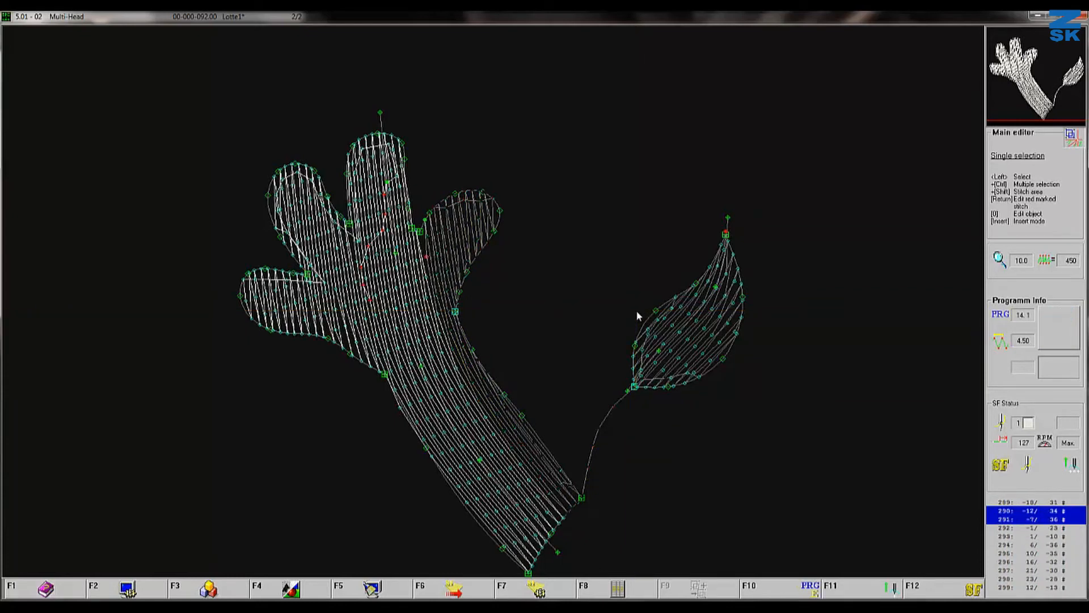
{"action": "key", "text": "Left"}
{"action": "key", "text": "Left"}
{"action": "key", "text": "Left"}
{"action": "key", "text": "Left"}
{"action": "key", "text": "Left"}
{"action": "key", "text": "Left"}
{"action": "key", "text": "Left"}
{"action": "key", "text": "Left"}
{"action": "key", "text": "Right"}
{"action": "key", "text": "Right"}
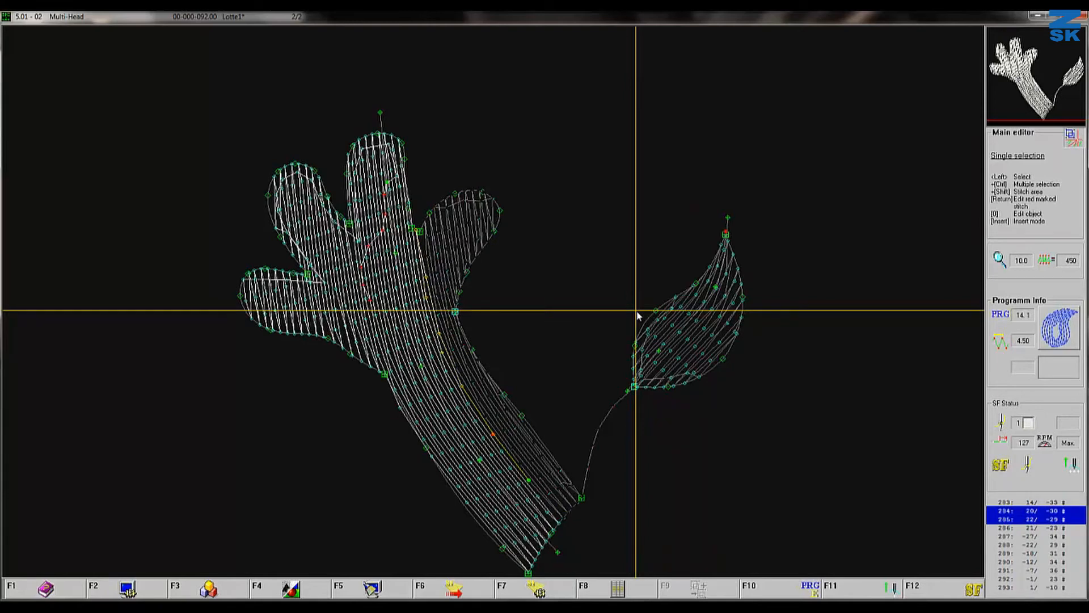
Step: Jump forward in larger blocks through the arm fill's stitches to the manual stitches leading to the leaf
{"action": "key", "text": "Page_Down"}
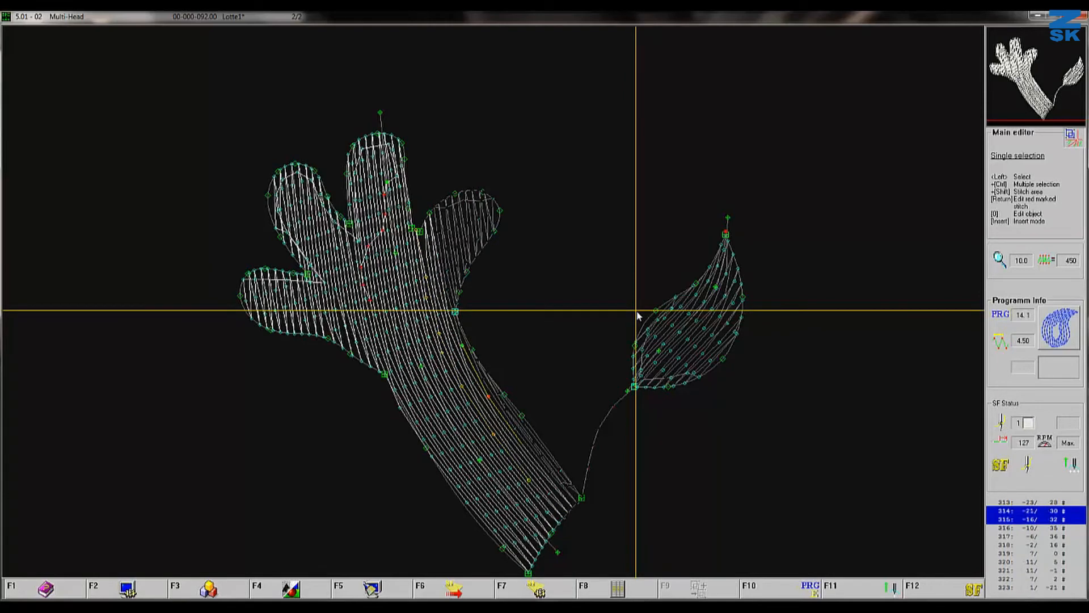
{"action": "key", "text": "Page_Down"}
{"action": "key", "text": "Page_Down"}
{"action": "key", "text": "Page_Down"}
{"action": "key", "text": "Page_Down"}
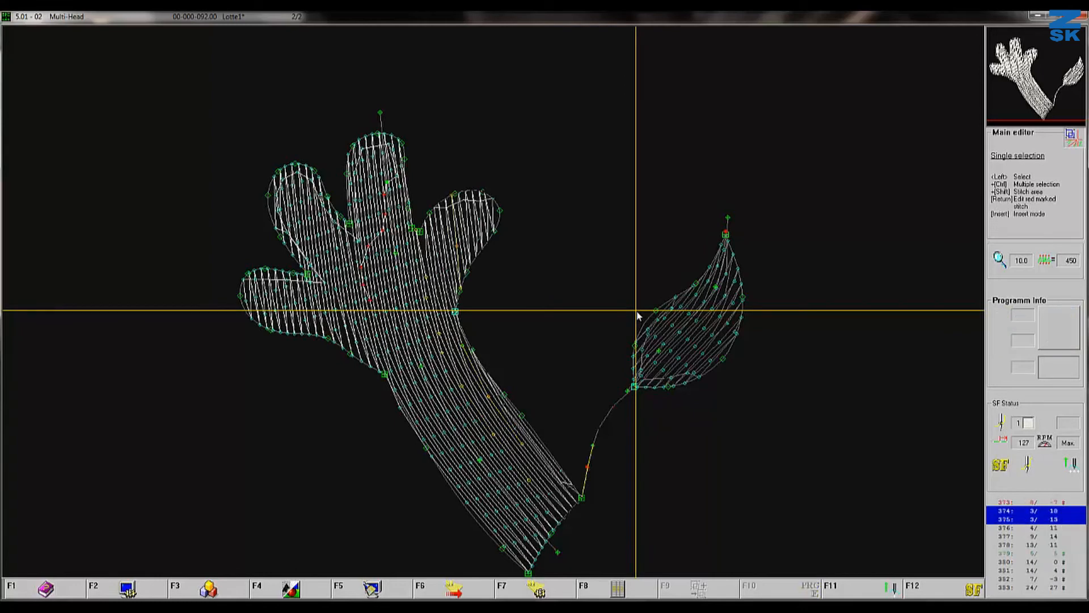
{"action": "key", "text": "Page_Down"}
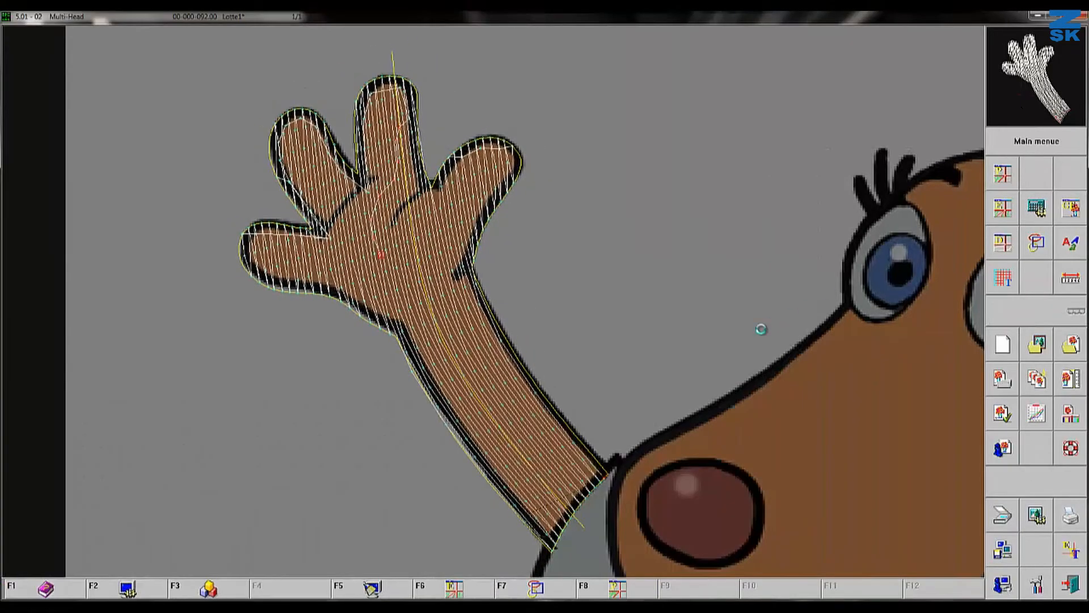
Step: Punch a run of manual stitches from the upper cuff corner along the arm's upper edge and back to the corner
{"action": "key", "text": "F8"}
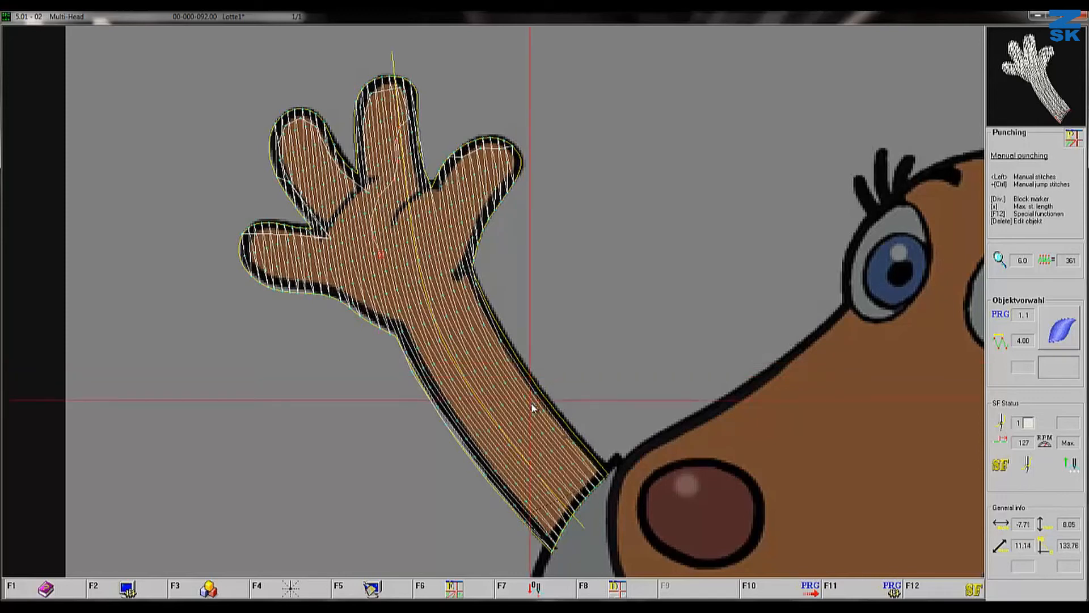
{"action": "left_click", "coordinate": [595, 468]}
{"action": "left_click", "coordinate": [580, 450]}
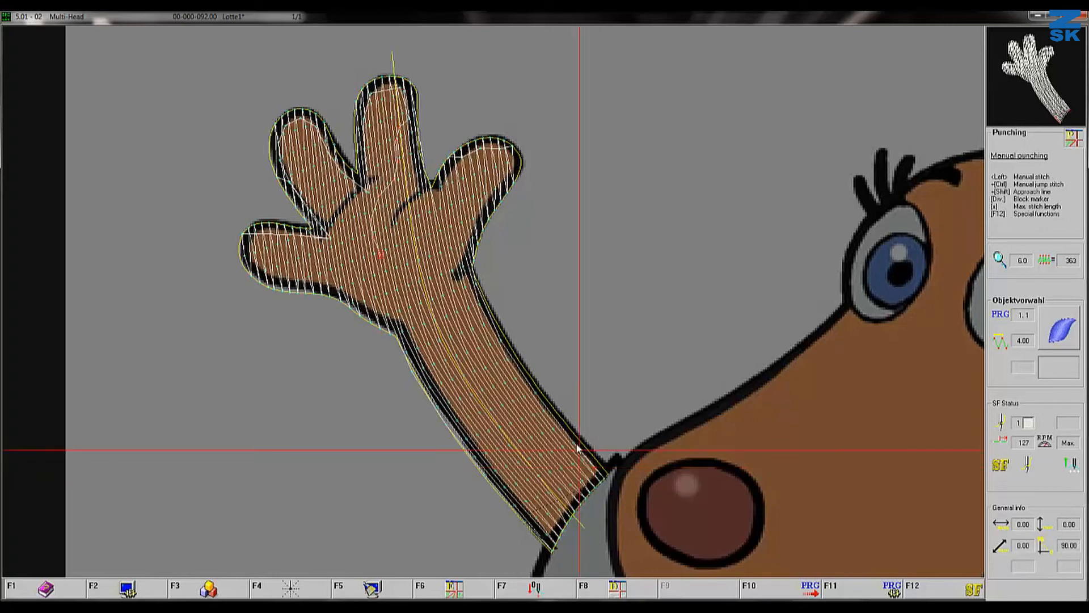
{"action": "left_click", "coordinate": [570, 436]}
{"action": "left_click", "coordinate": [562, 425]}
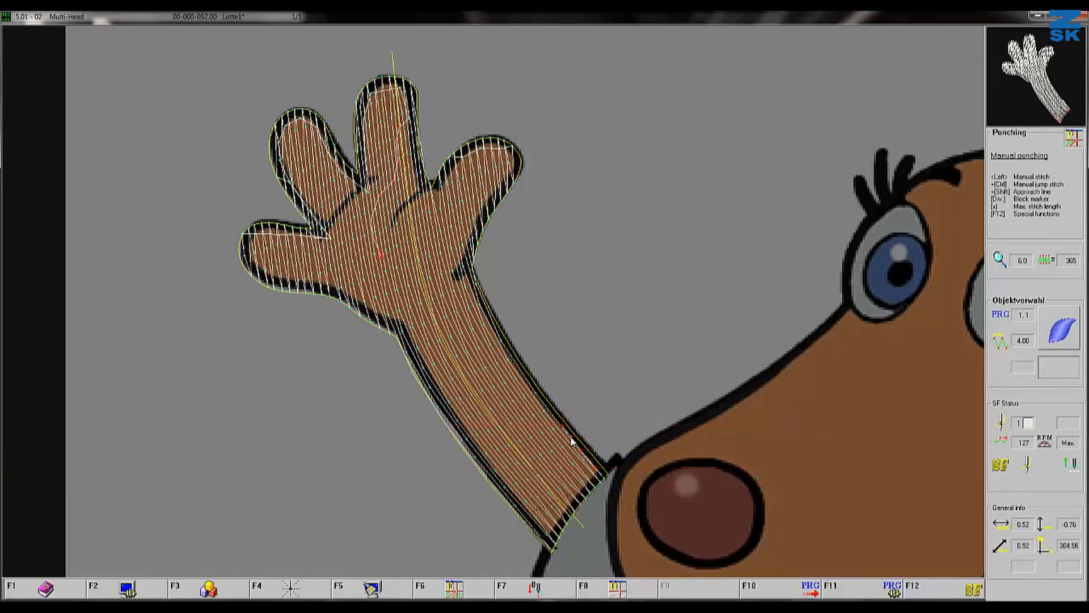
{"action": "left_click", "coordinate": [576, 442]}
{"action": "left_click", "coordinate": [581, 451]}
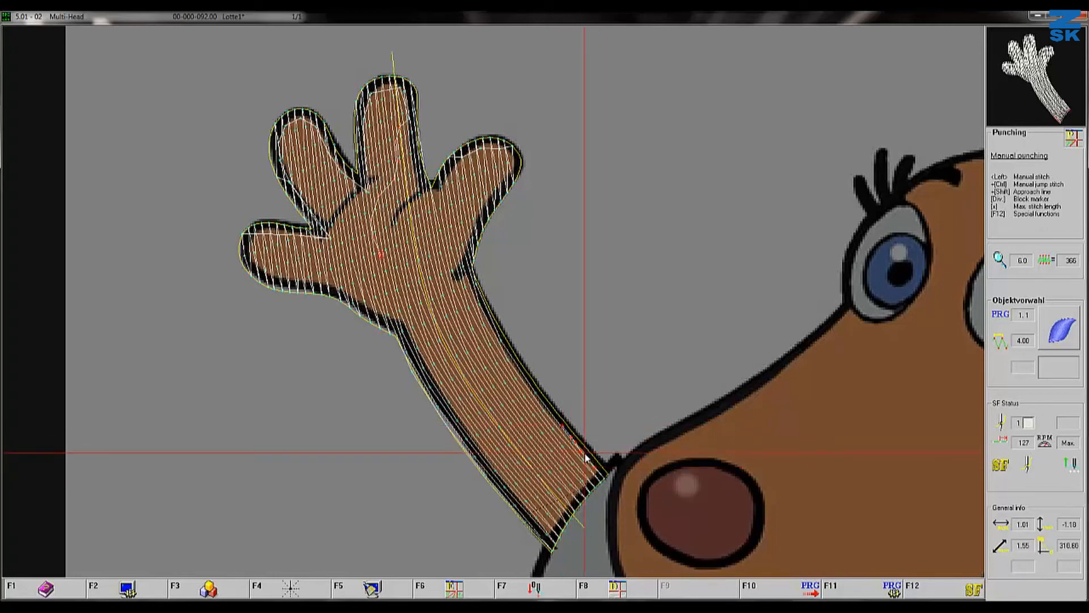
{"action": "left_click", "coordinate": [596, 466]}
{"action": "left_click", "coordinate": [606, 478]}
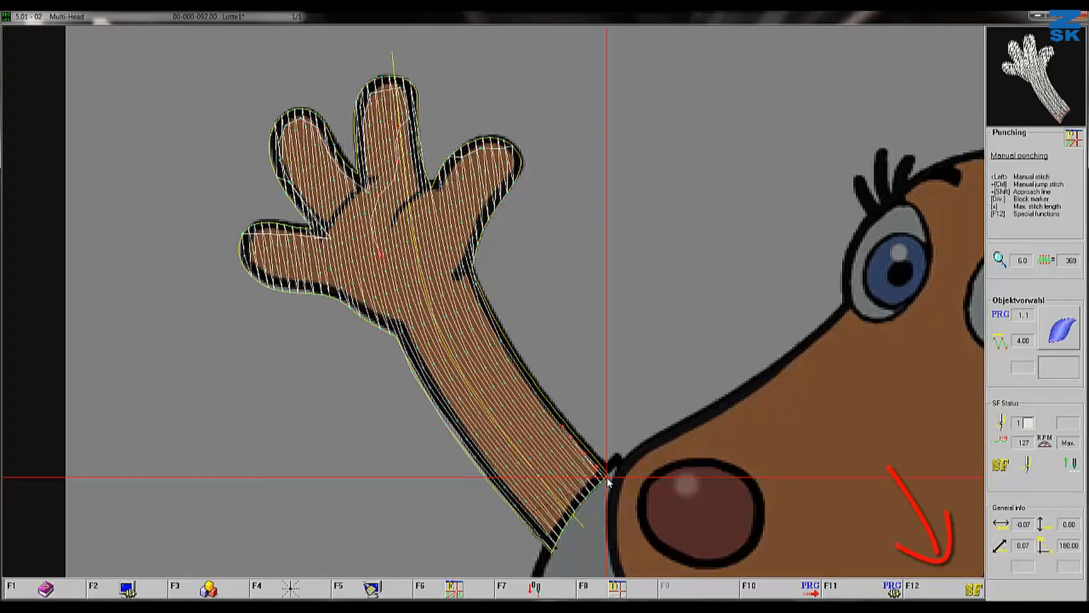
Step: Change to needle 2 and punch manual stitches along the arm's lower edge, ending at the lower cuff corner
{"action": "key", "text": "F12"}
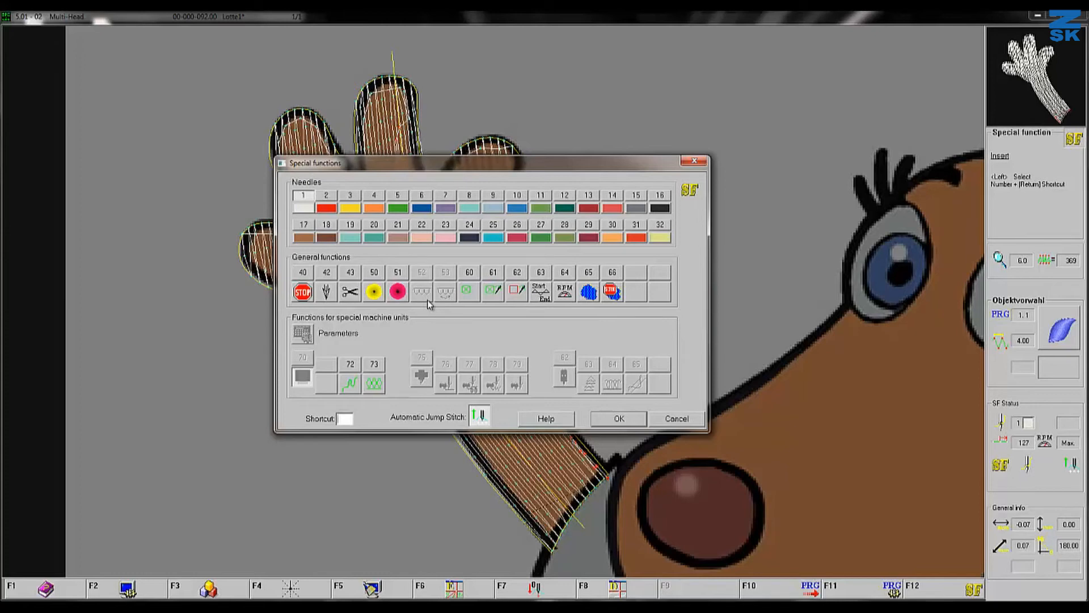
{"action": "double_click", "coordinate": [326, 198]}
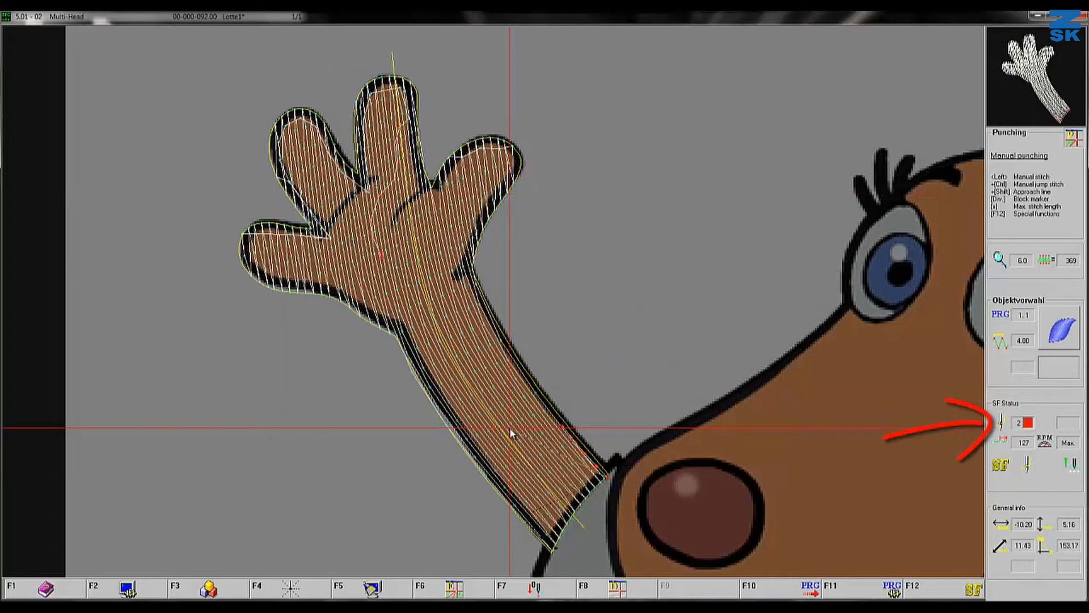
{"action": "left_click", "coordinate": [531, 530]}
{"action": "left_click", "coordinate": [526, 515]}
{"action": "left_click", "coordinate": [540, 532]}
{"action": "left_click", "coordinate": [550, 545]}
{"action": "left_click", "coordinate": [553, 549]}
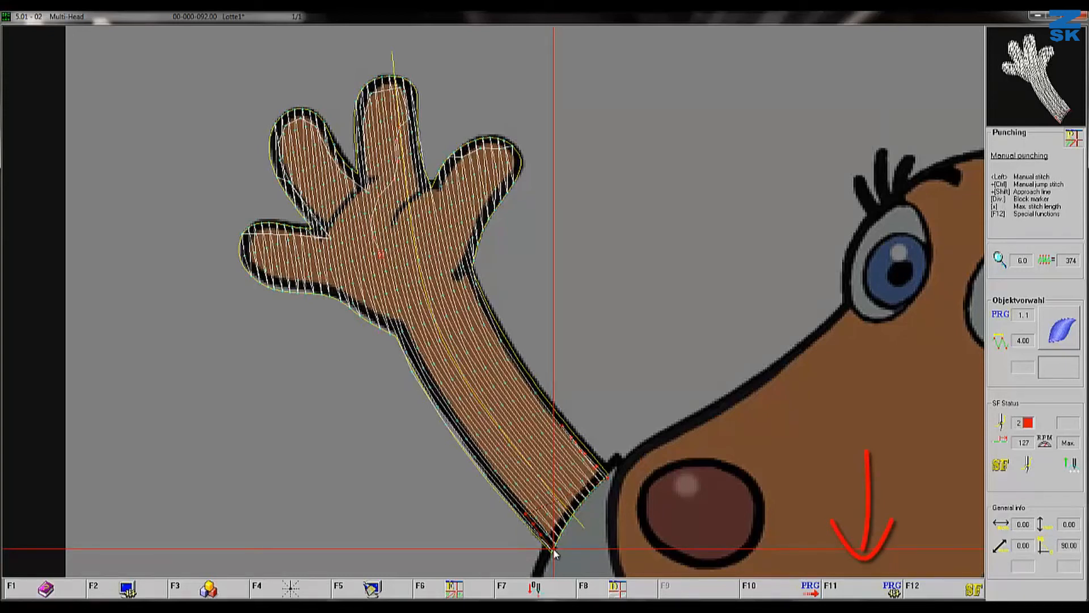
Step: Start a program 1 satin stitch and draw its centerline along the arm's lower outline from the cuff corner to the hand
{"action": "key", "text": "F11"}
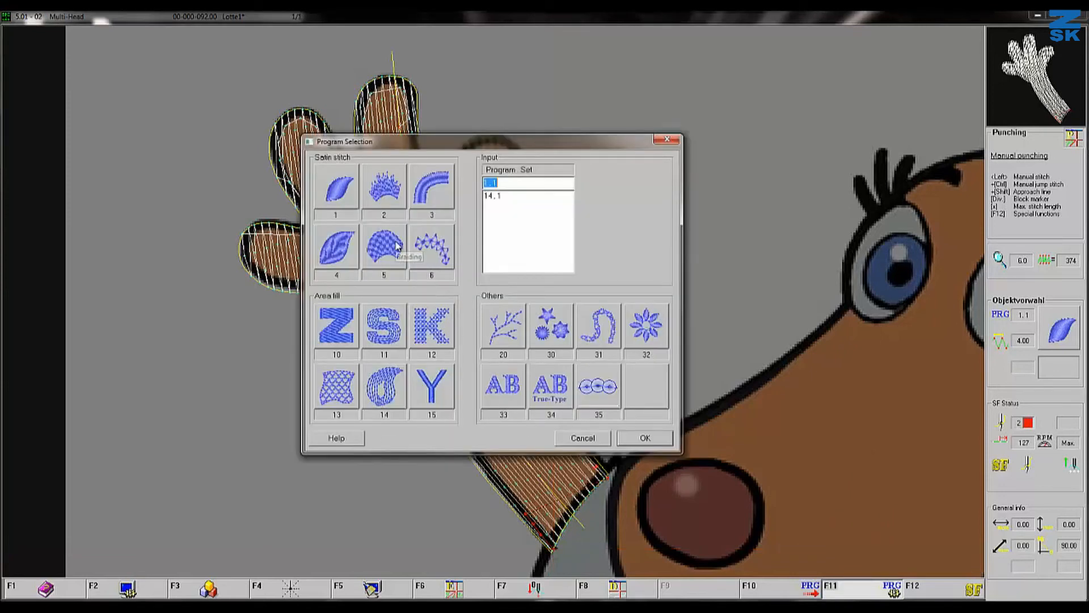
{"action": "double_click", "coordinate": [341, 199]}
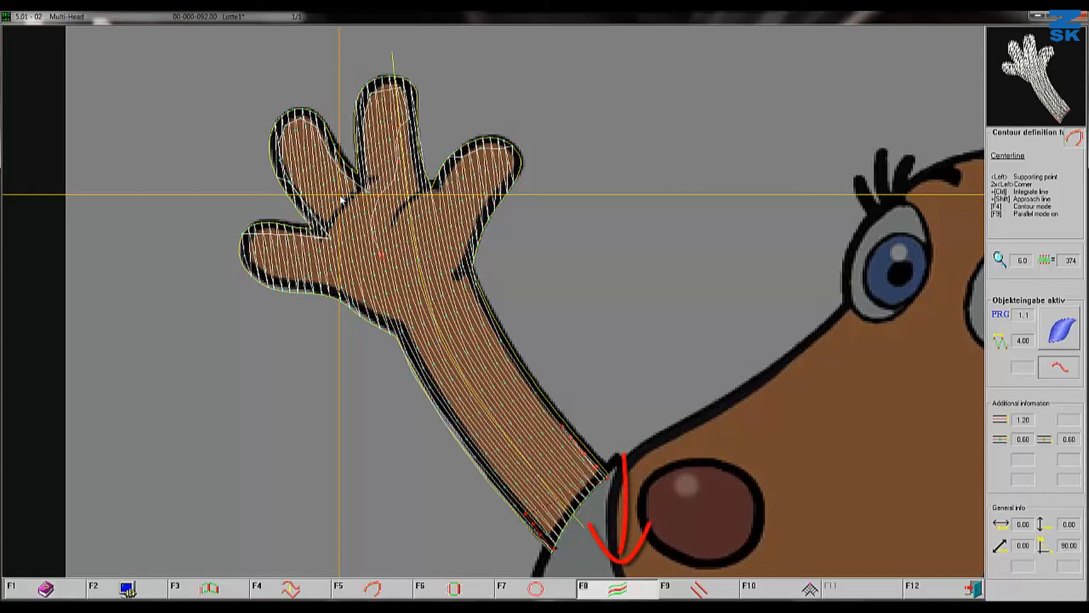
{"action": "left_click", "coordinate": [552, 553]}
{"action": "left_click", "coordinate": [515, 515]}
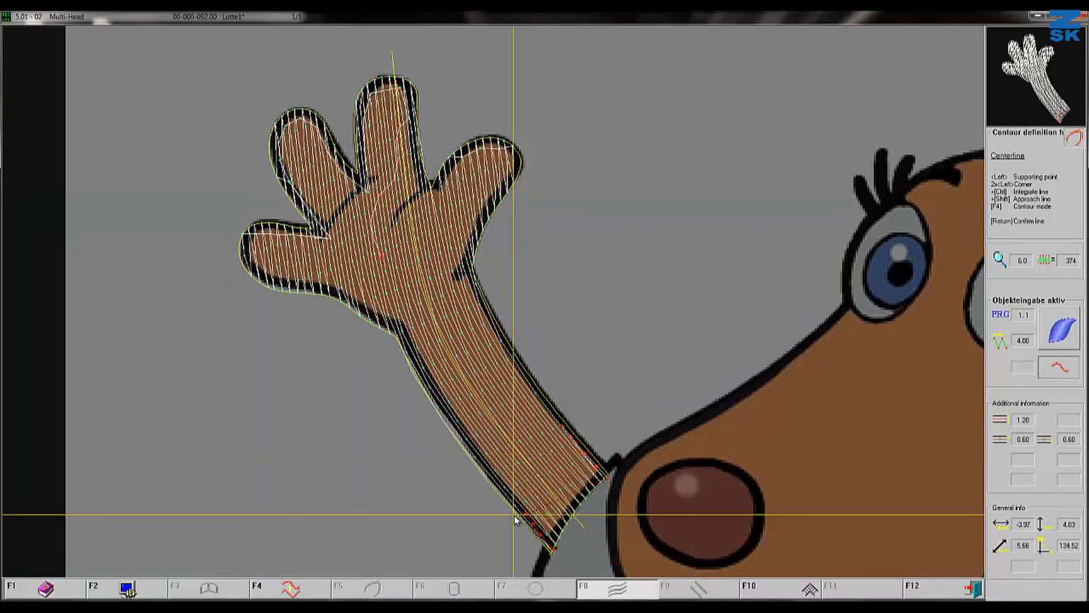
{"action": "left_click", "coordinate": [475, 466]}
{"action": "left_click", "coordinate": [424, 390]}
{"action": "left_click", "coordinate": [398, 337]}
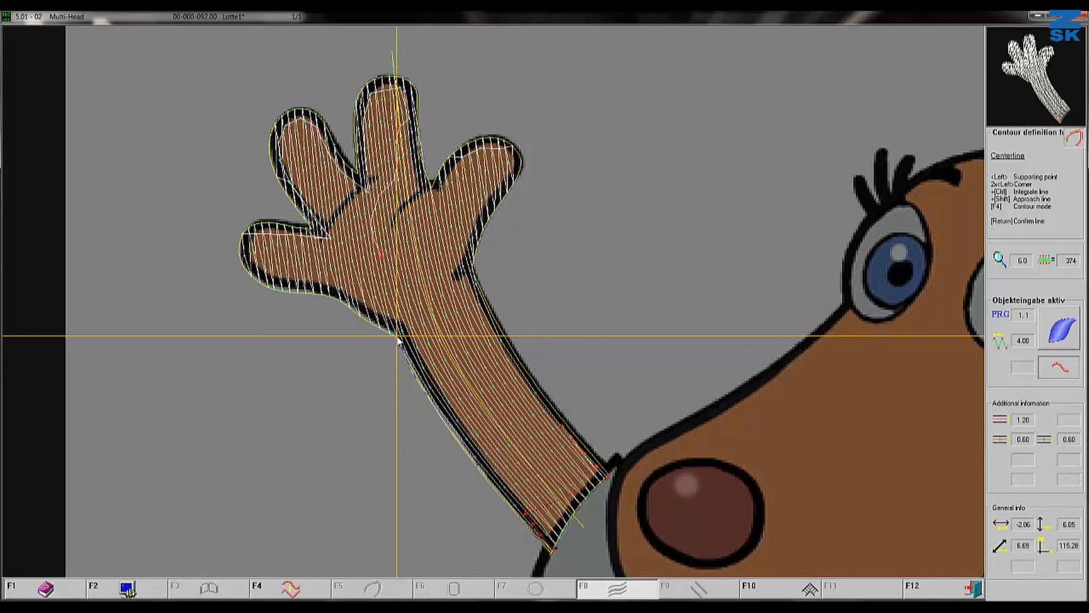
{"action": "key", "text": "Return"}
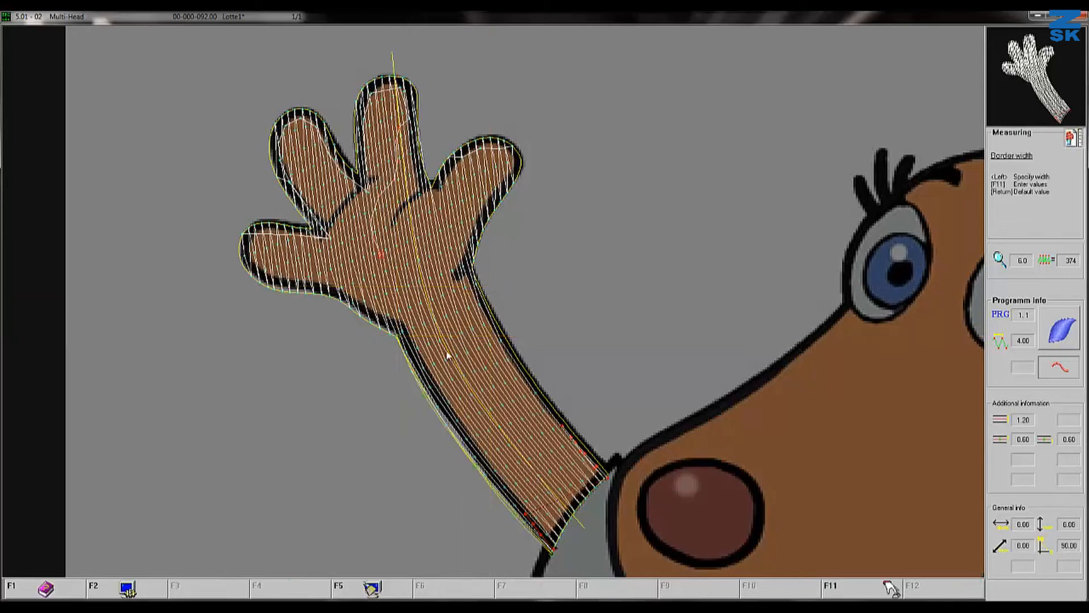
Step: Set the satin border's width to about 2.92 mm and accept the default end point at the end of the second contour
{"action": "left_click", "coordinate": [429, 374]}
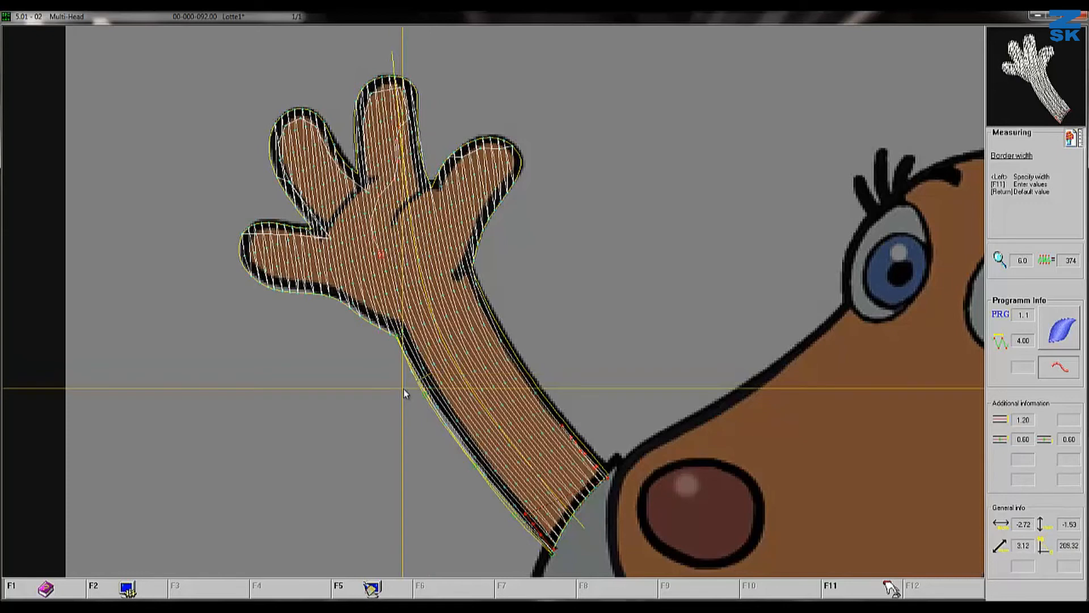
{"action": "left_click", "coordinate": [407, 391]}
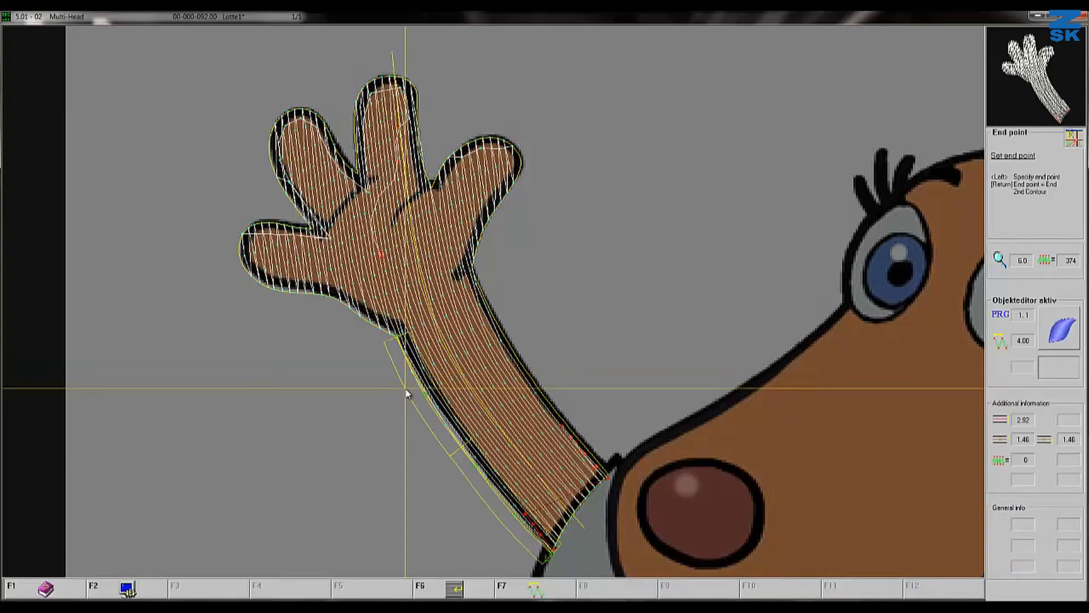
{"action": "key", "text": "Return"}
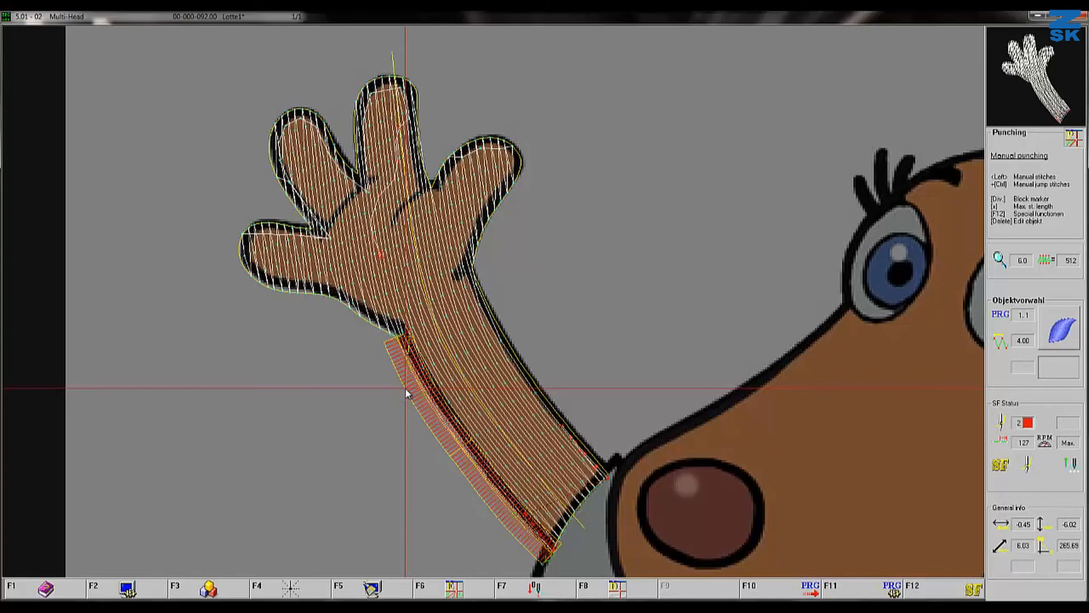
Step: Hide the background picture and delete the satin border object along the arm's lower outline
{"action": "key", "text": "F2"}
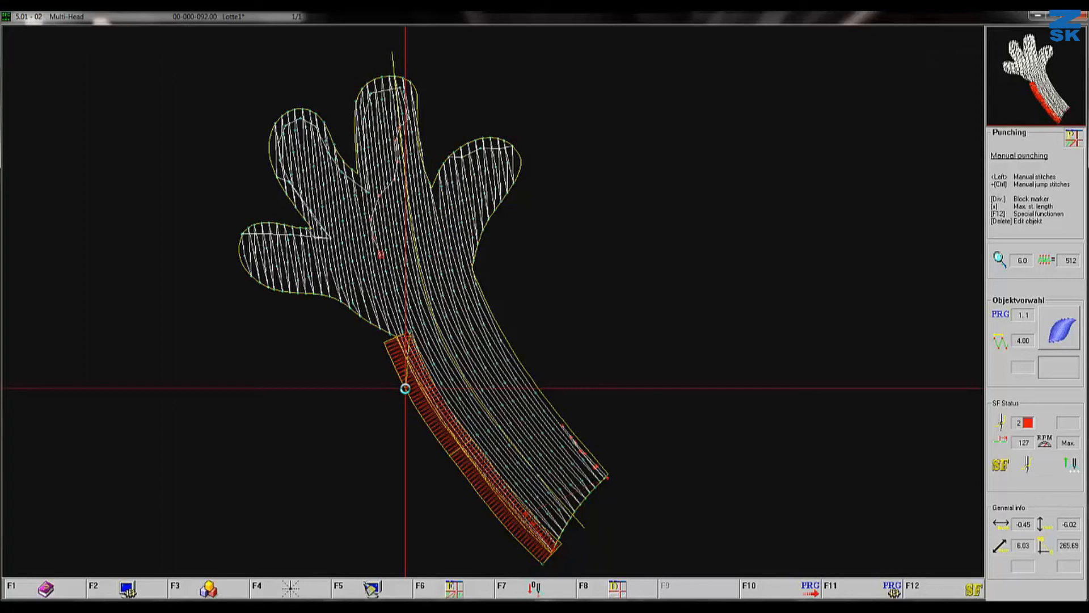
{"action": "key", "text": "Delete"}
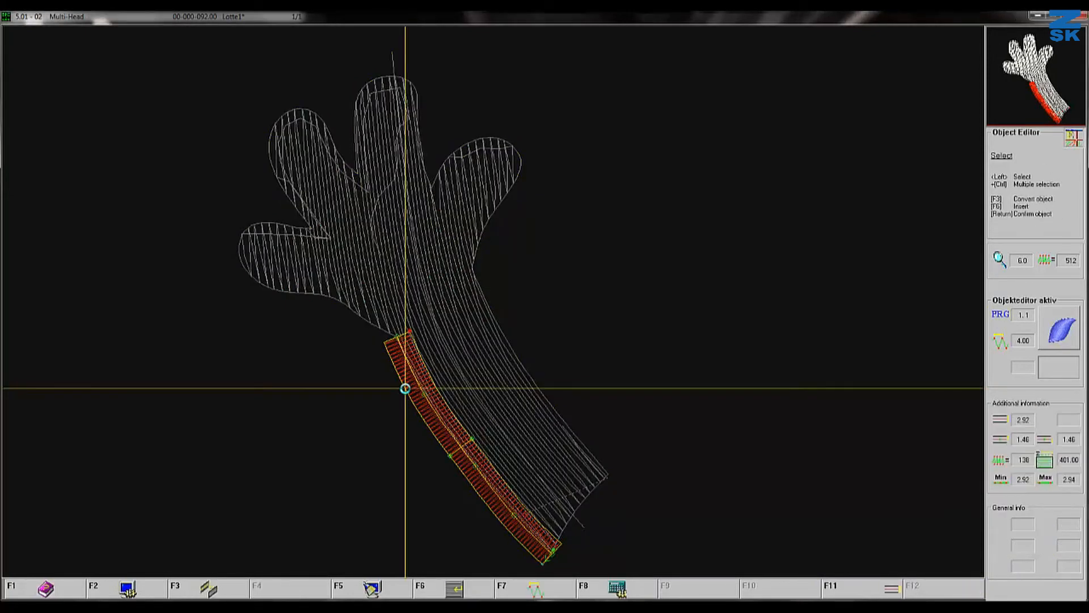
{"action": "key", "text": "Delete"}
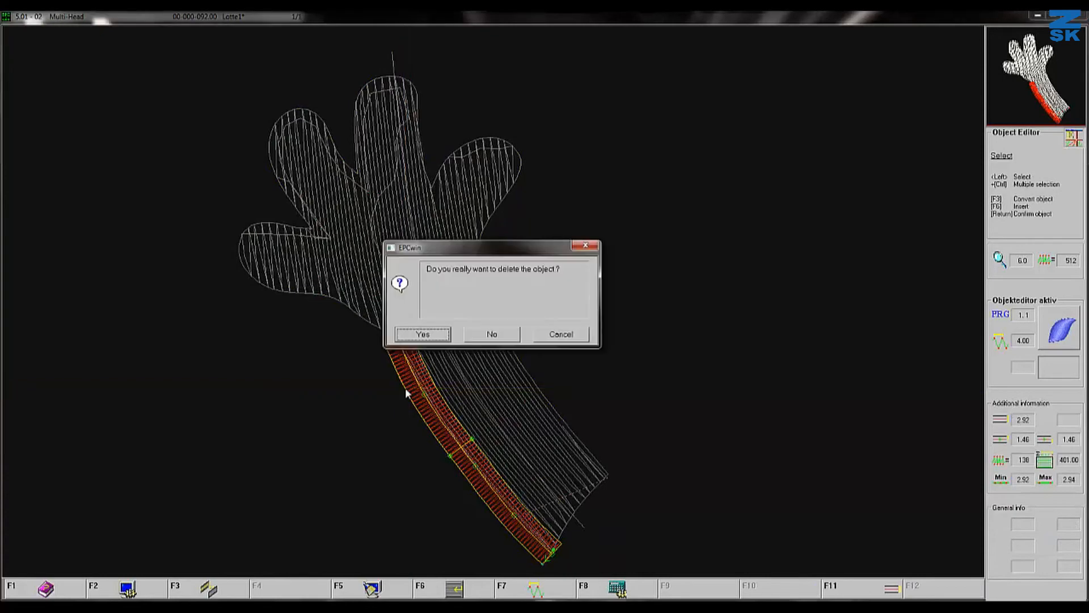
{"action": "left_click", "coordinate": [423, 334]}
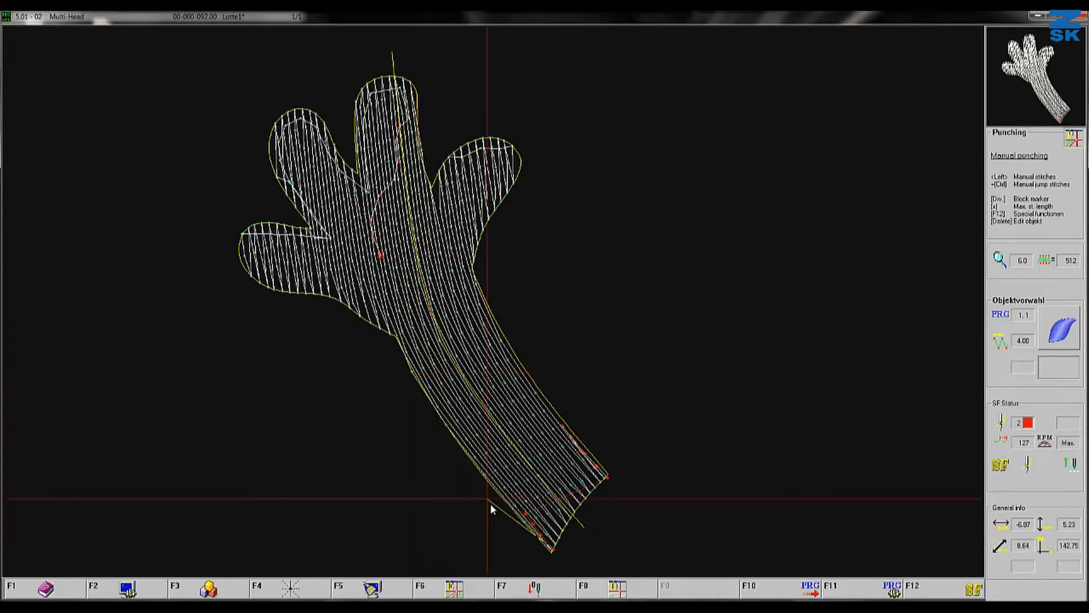
Step: Start a program 1 satin stitch and trace its centerline along the long side of the arm and hand contour between the cuff corners
{"action": "key", "text": "F11"}
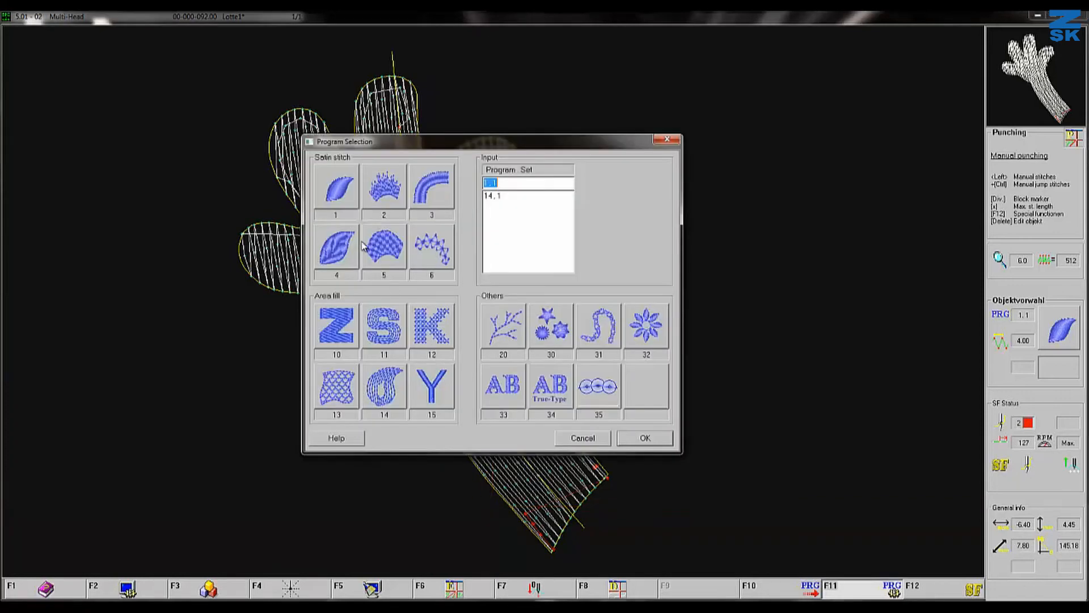
{"action": "key", "text": "Return"}
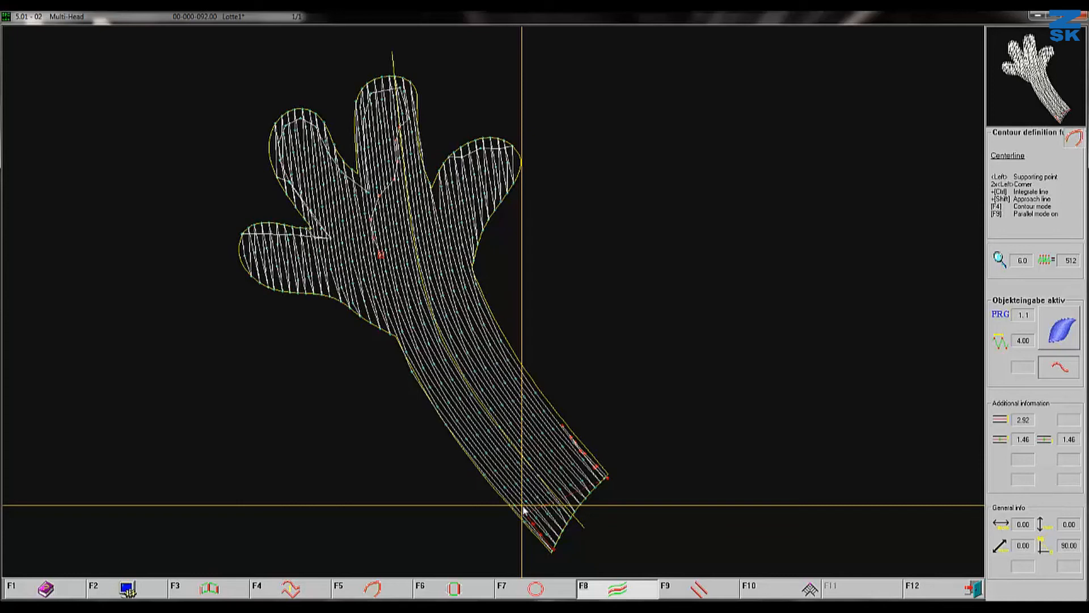
{"action": "left_click", "coordinate": [549, 552]}
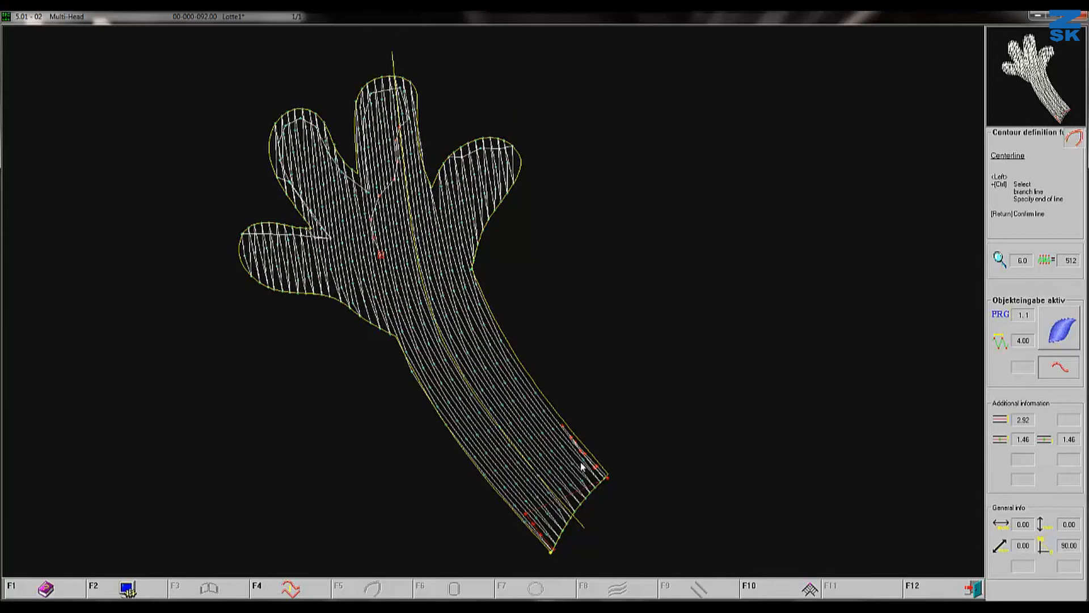
{"action": "left_click", "coordinate": [608, 475]}
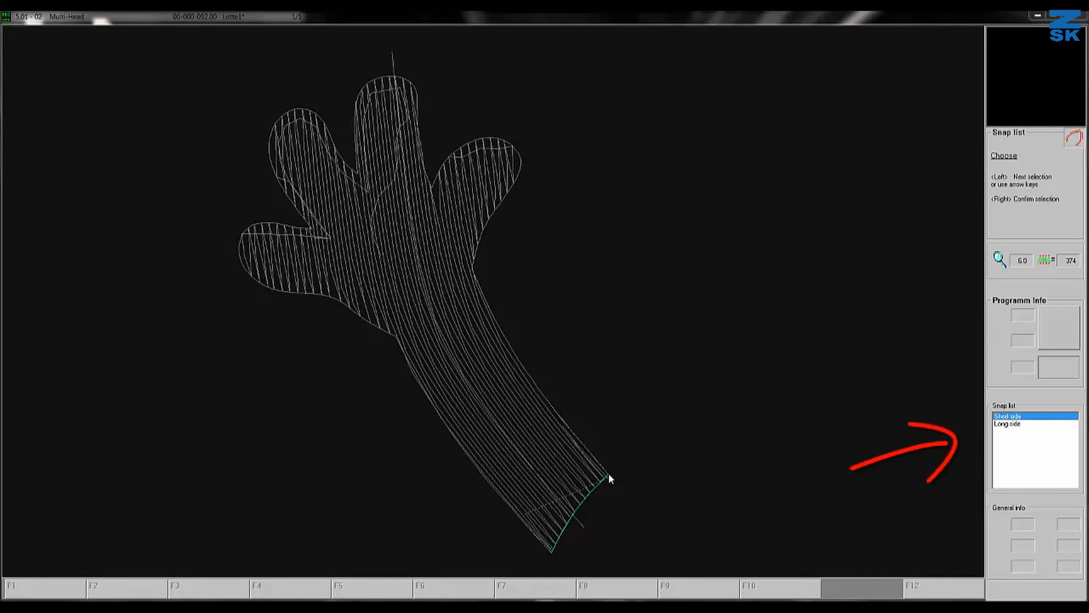
{"action": "left_click", "coordinate": [609, 475]}
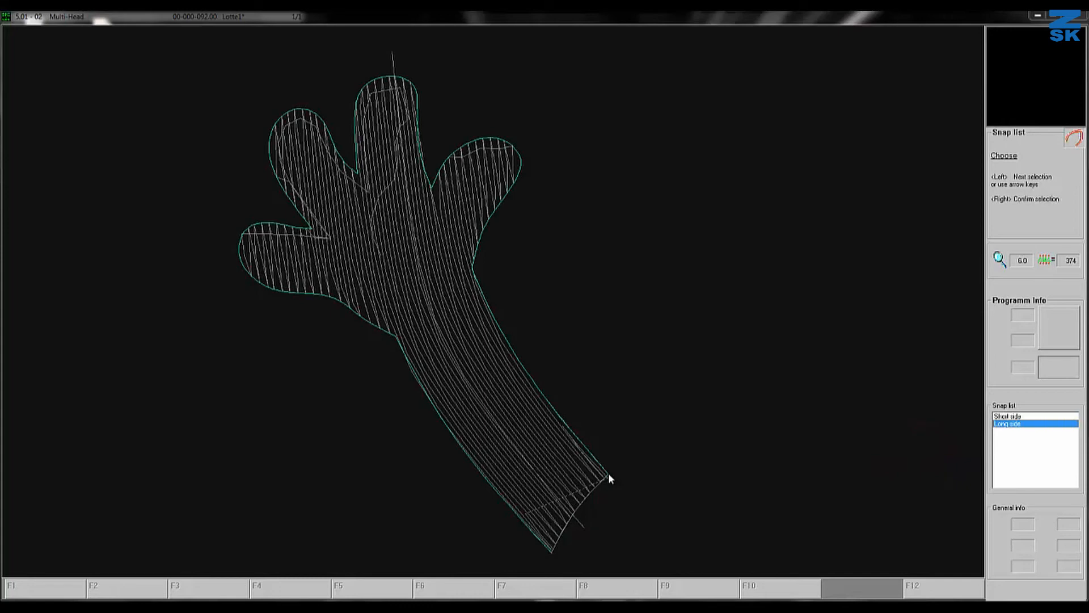
{"action": "left_click", "coordinate": [609, 475]}
{"action": "left_click", "coordinate": [609, 479]}
{"action": "left_click", "coordinate": [609, 476]}
{"action": "left_click", "coordinate": [609, 476]}
{"action": "right_click", "coordinate": [609, 475]}
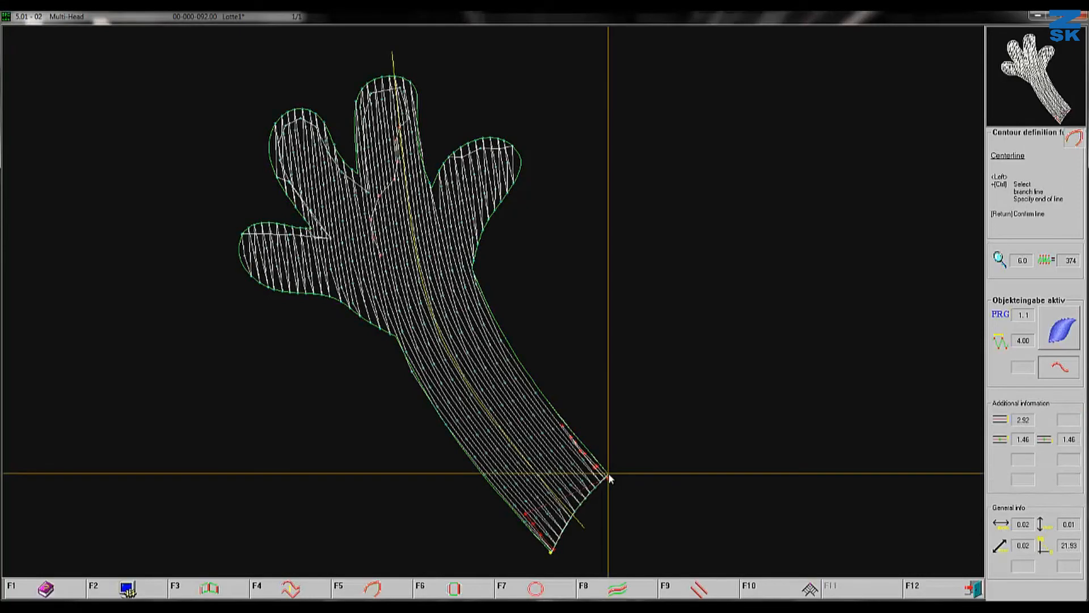
{"action": "key", "text": "Return"}
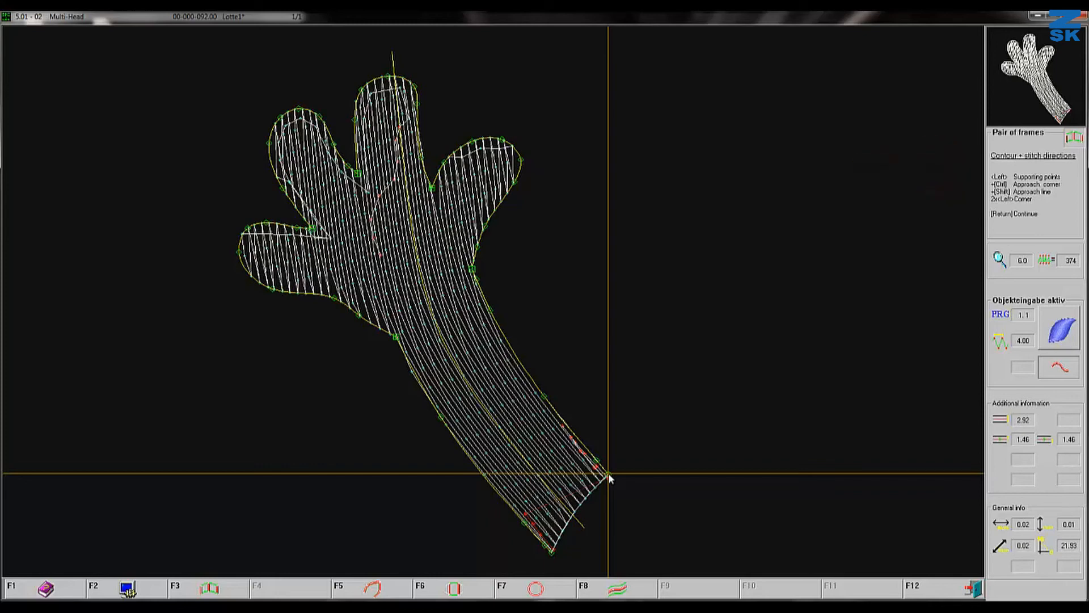
Step: Give the satin border a width of 1.20 mm and place its end point at the upper cuff corner
{"action": "key", "text": "Return"}
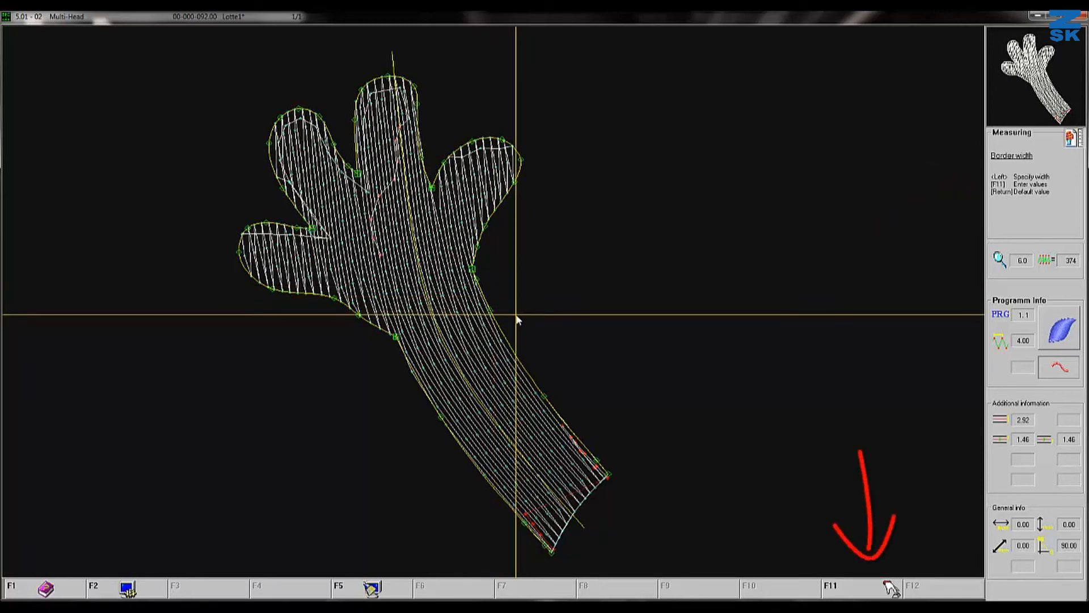
{"action": "key", "text": "F11"}
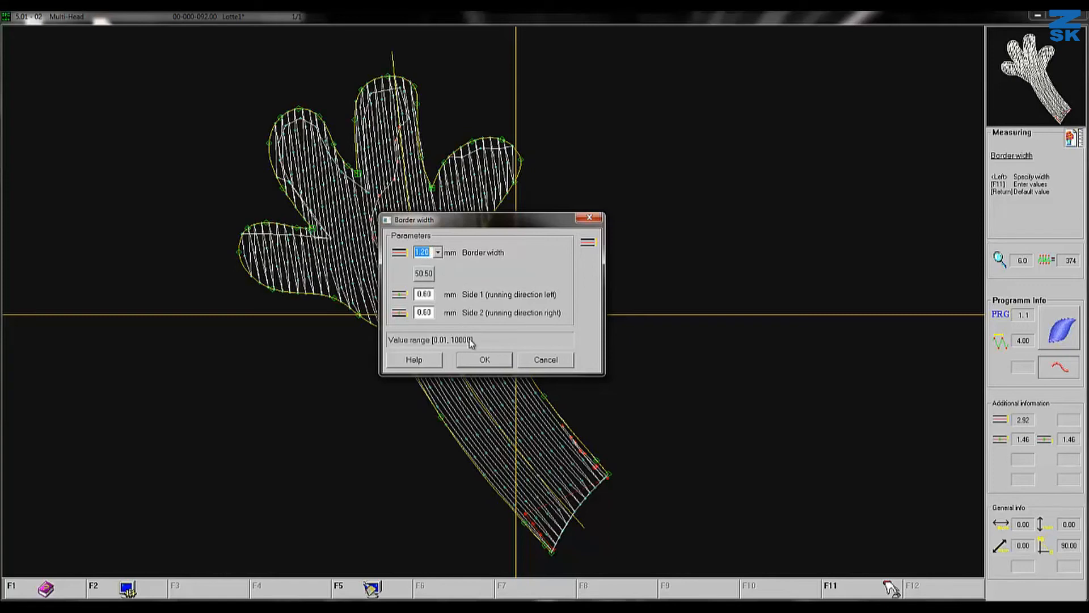
{"action": "left_click", "coordinate": [476, 360]}
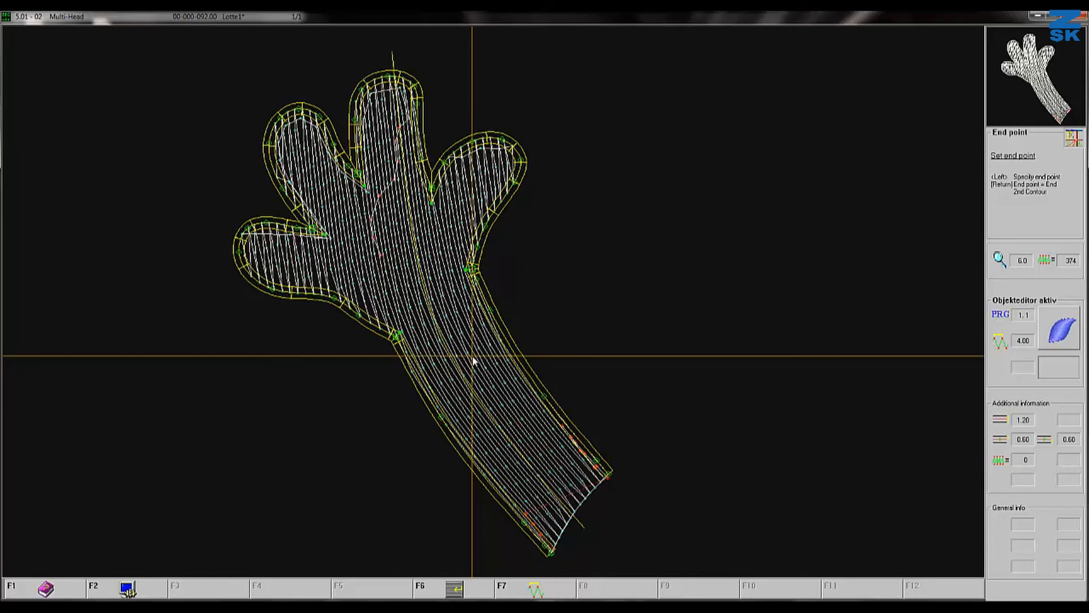
{"action": "left_click", "coordinate": [611, 475]}
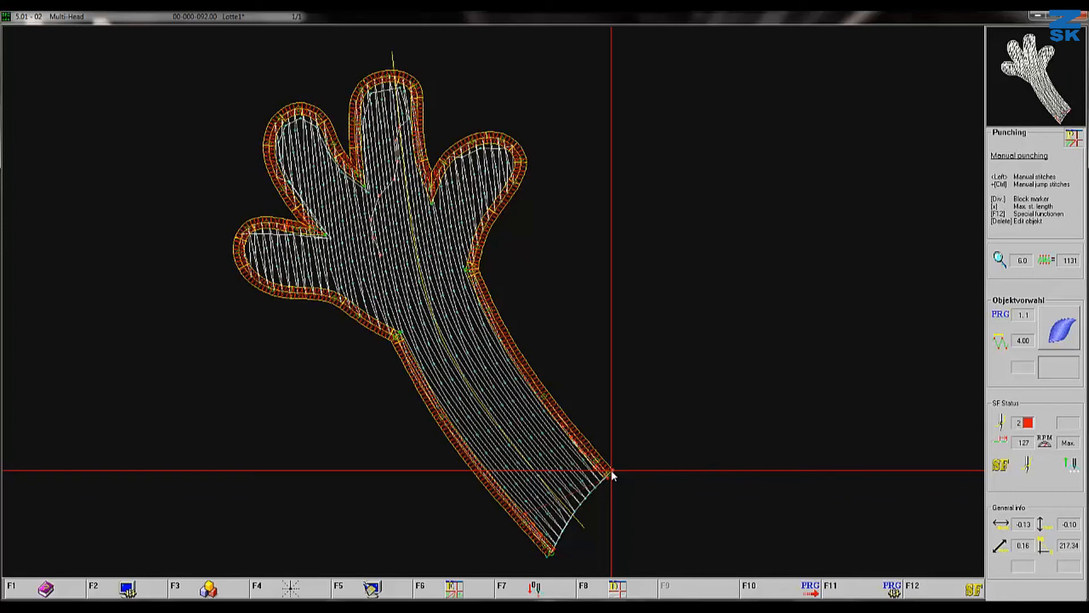
{"action": "key", "text": "Escape"}
{"action": "left_click", "coordinate": [1003, 173]}
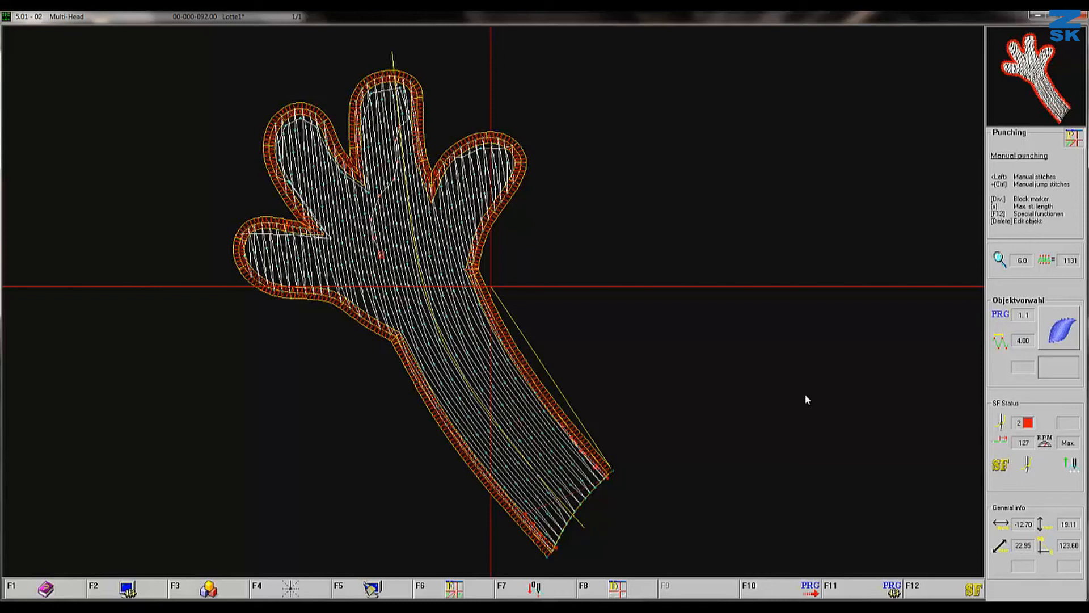
Step: Open the satin border in the Object Editor, set its stitch distance to 20.00 (1/10 mm) and recalculate it
{"action": "key", "text": "Delete"}
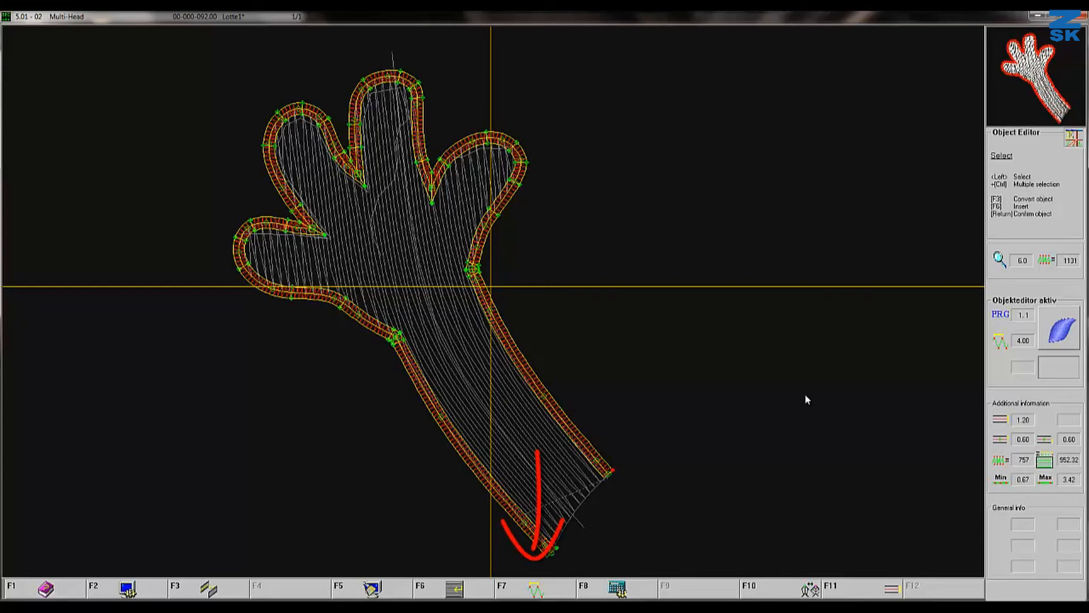
{"action": "key", "text": "F7"}
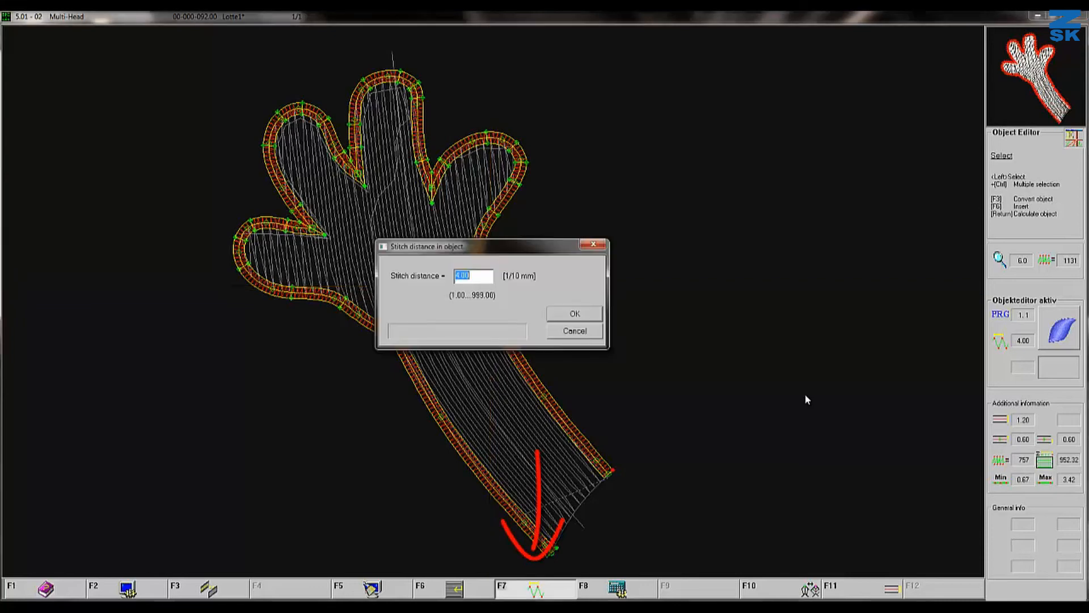
{"action": "type", "text": "3.0"}
{"action": "key", "text": "Return"}
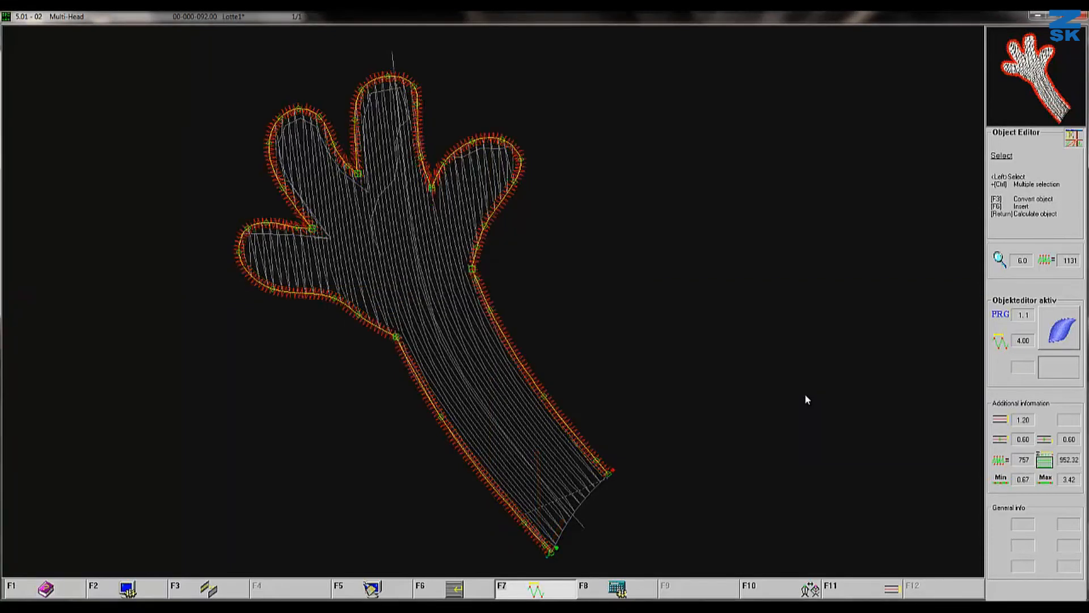
{"action": "key", "text": "Return"}
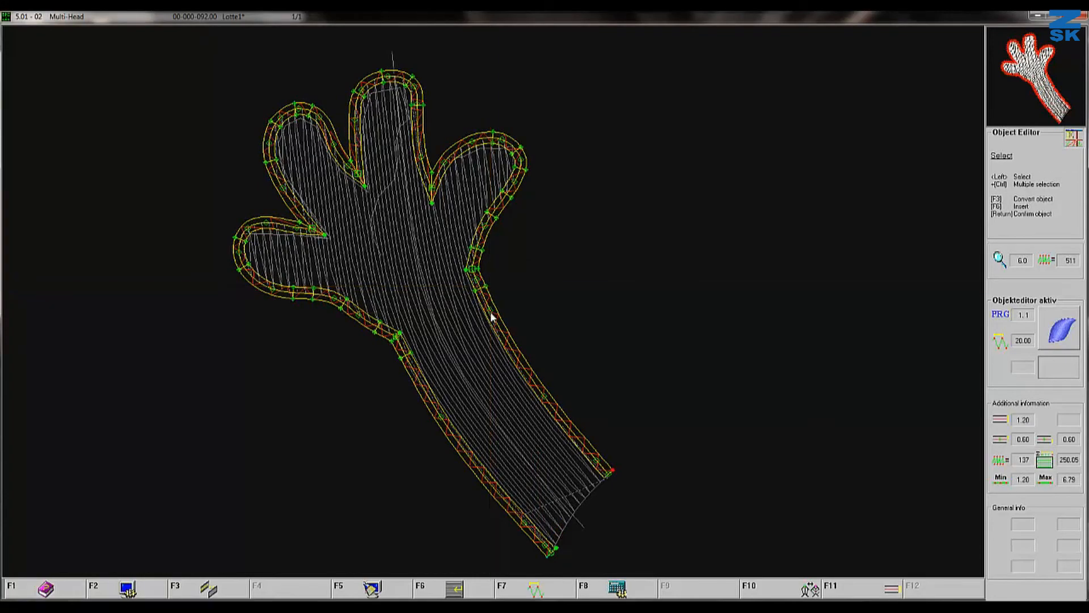
Step: Set the satin border's stitch distance to 3.60 (1/10 mm) and recalculate its stitches
{"action": "scroll", "coordinate": [498, 322], "scroll_direction": "up", "scroll_amount": 4}
{"action": "scroll", "coordinate": [498, 321], "scroll_direction": "up", "scroll_amount": 3}
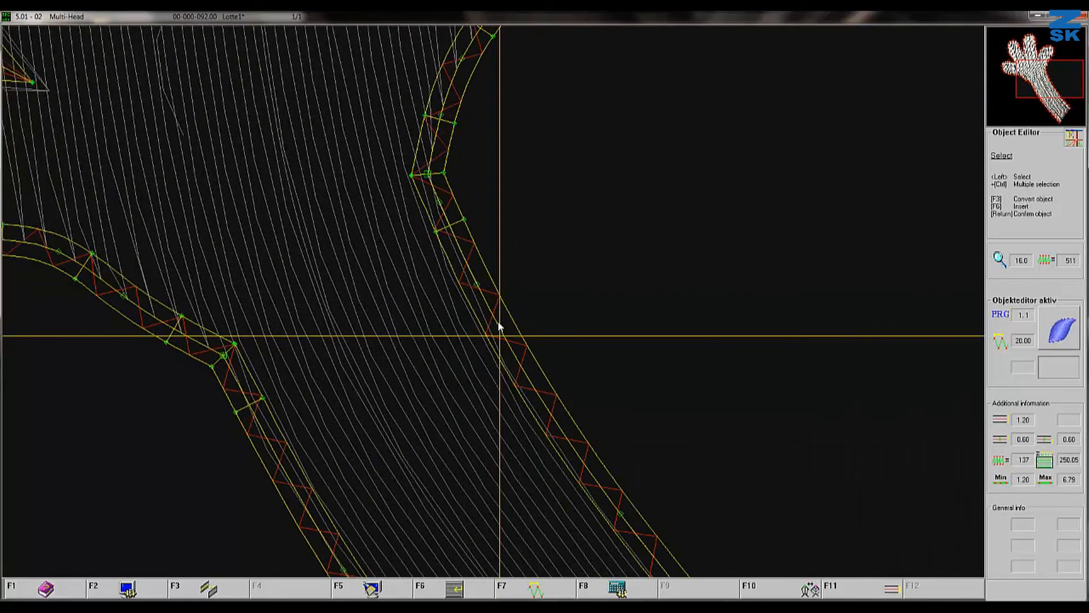
{"action": "key", "text": "F7"}
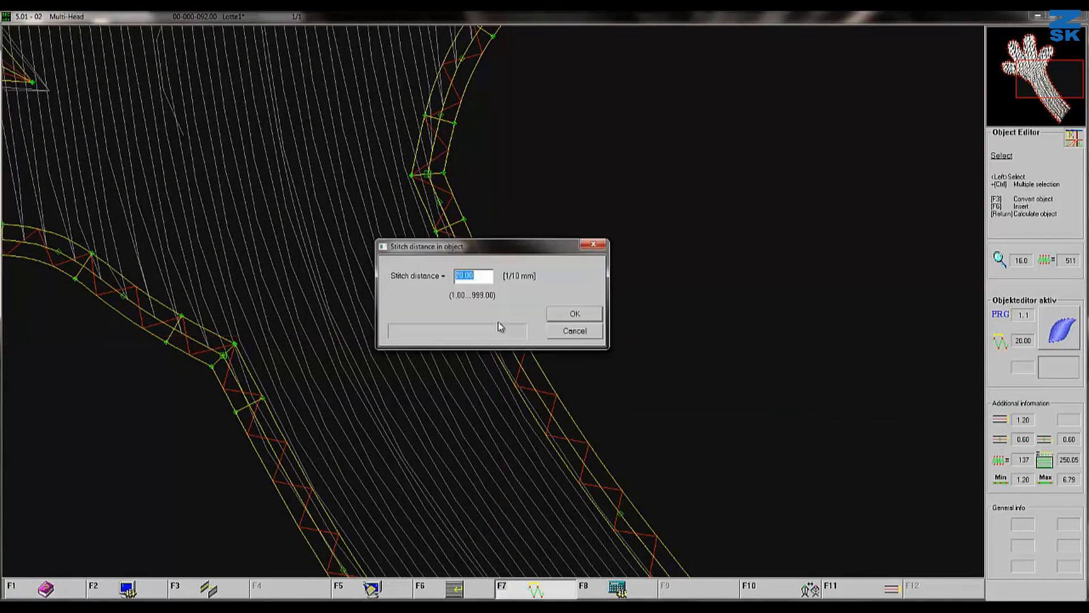
{"action": "left_click_drag", "start_coordinate": [481, 273], "coordinate": [452, 273]}
{"action": "type", "text": ".5"}
{"action": "left_click", "coordinate": [551, 312]}
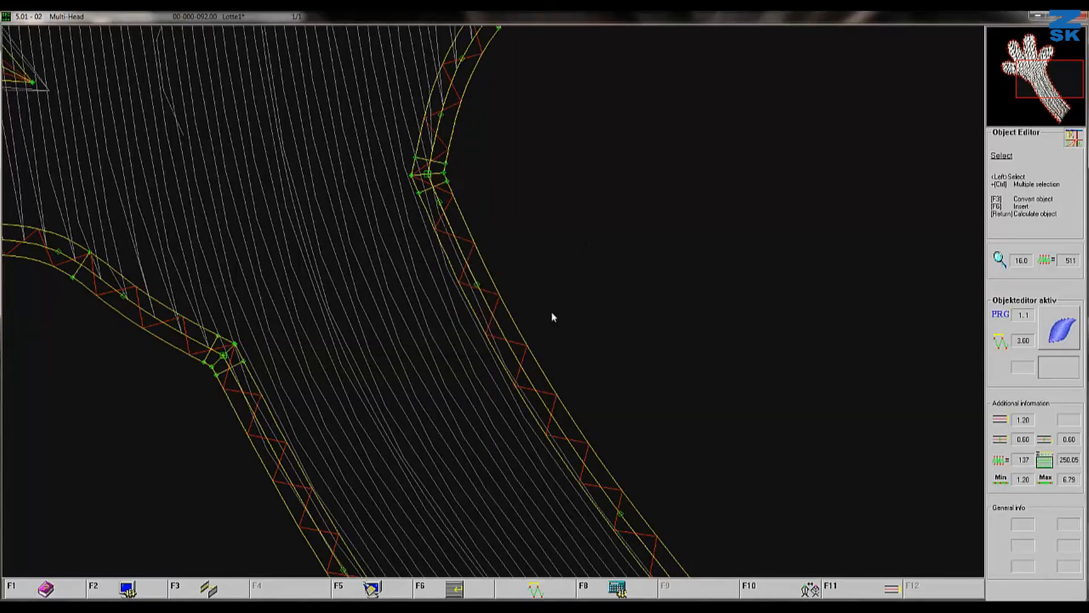
{"action": "key", "text": "Return"}
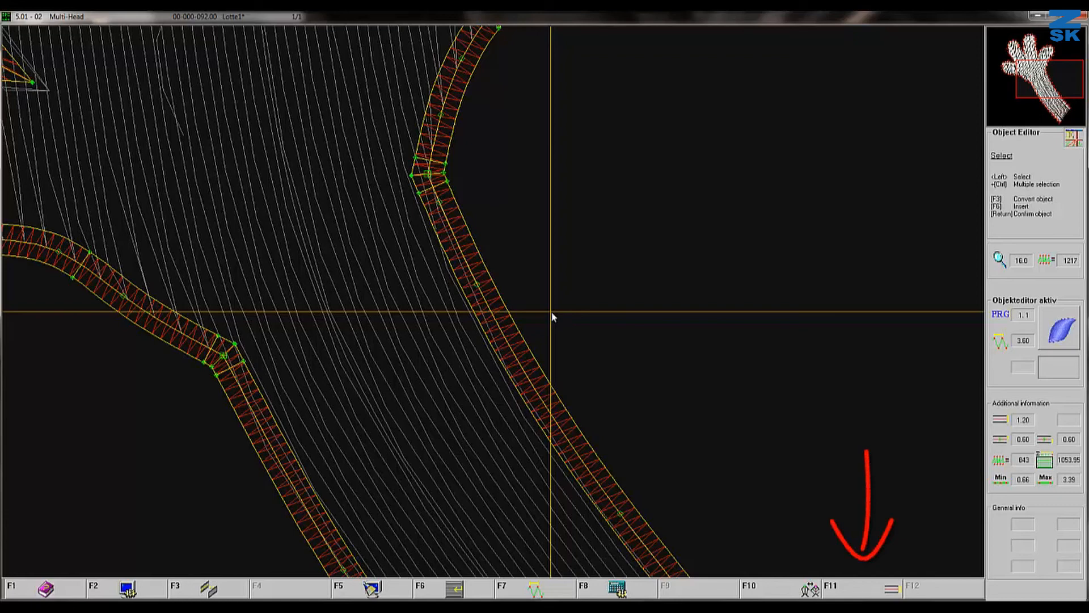
Step: Change the satin border's width to 1.5 mm and recalculate its stitches
{"action": "key", "text": "F11"}
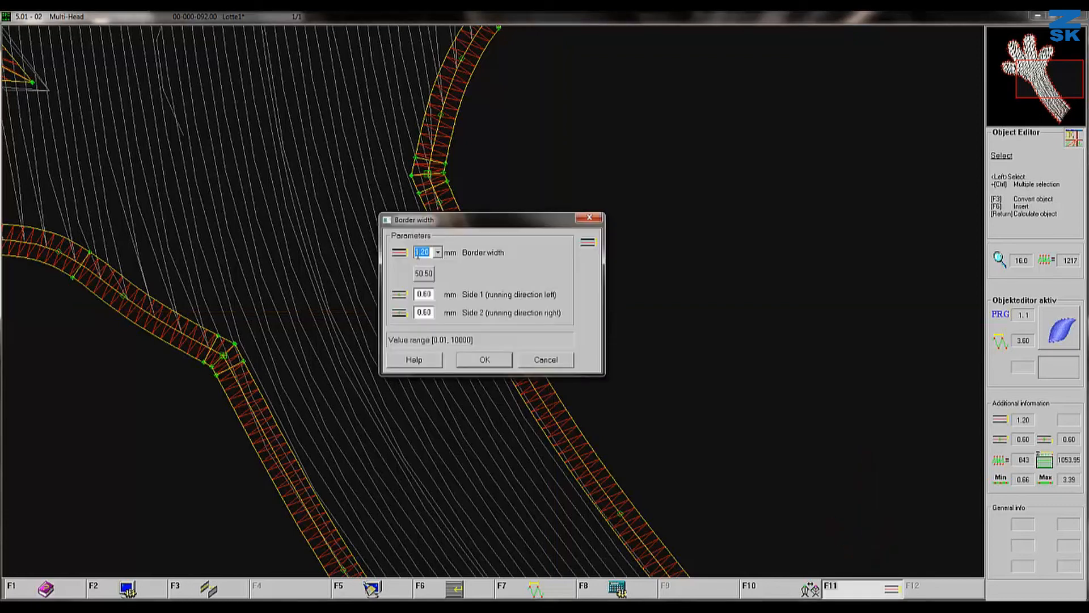
{"action": "key", "text": "BackSpace"}
{"action": "type", "text": "1.5"}
{"action": "left_click", "coordinate": [471, 360]}
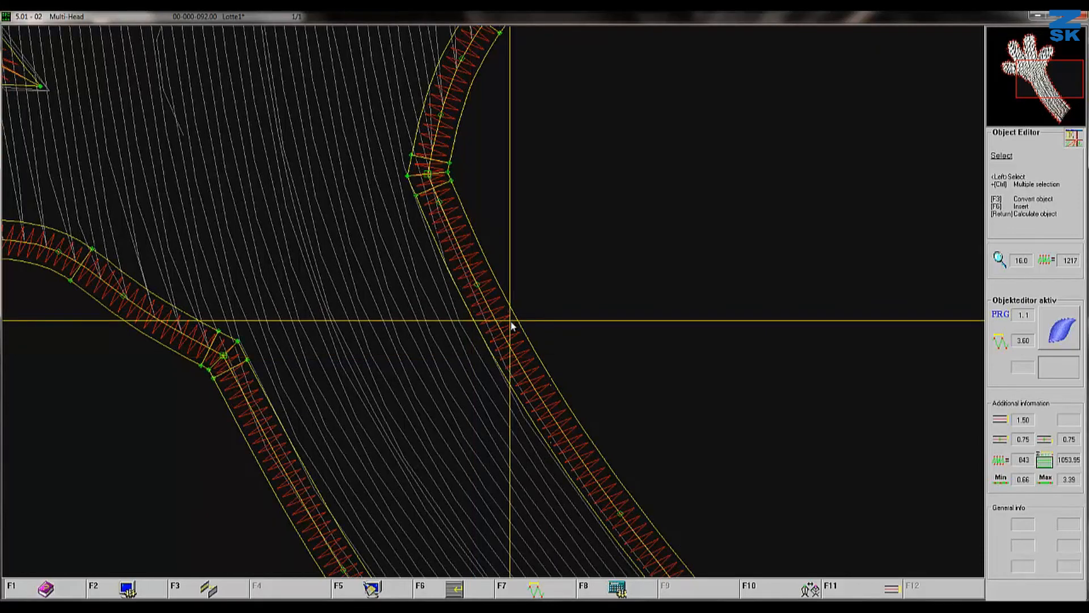
{"action": "key", "text": "Return"}
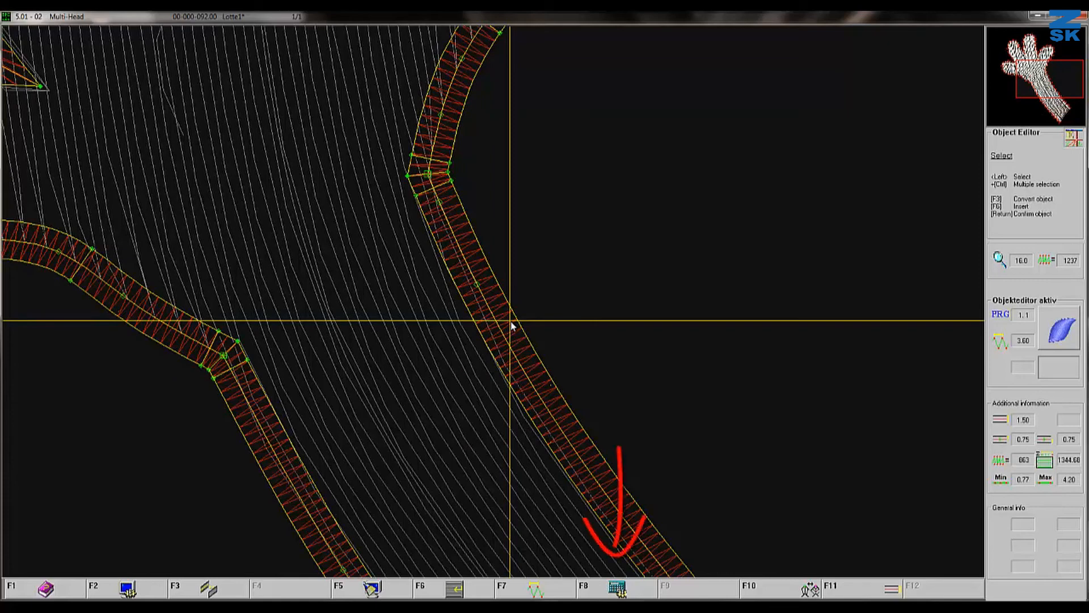
Step: Review the border's program 1.1 parameter set, accept it as it is, then calculate and confirm the object
{"action": "key", "text": "F8"}
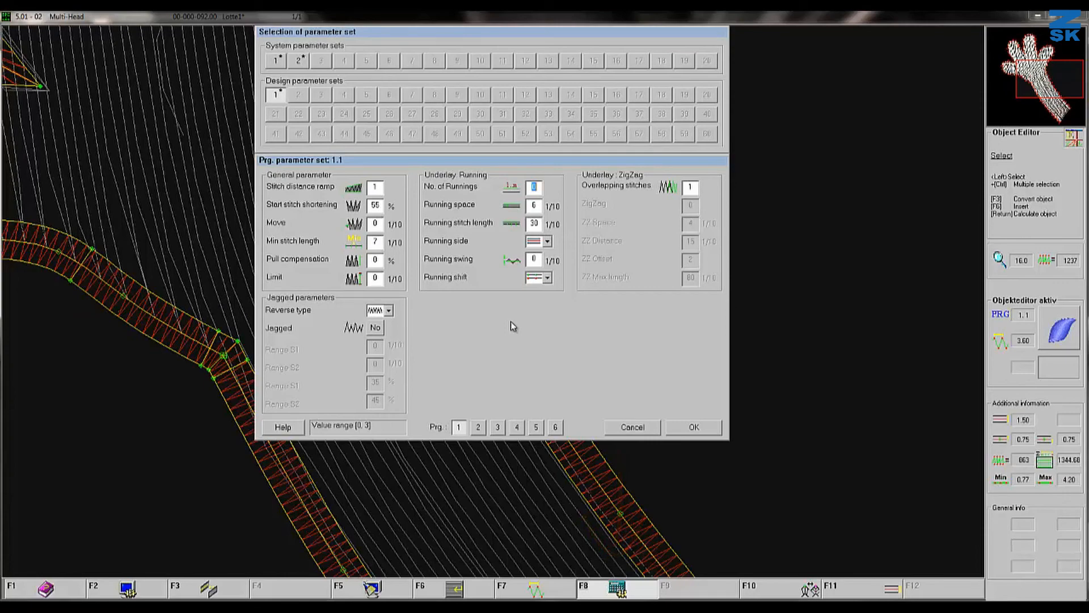
{"action": "left_click", "coordinate": [685, 427]}
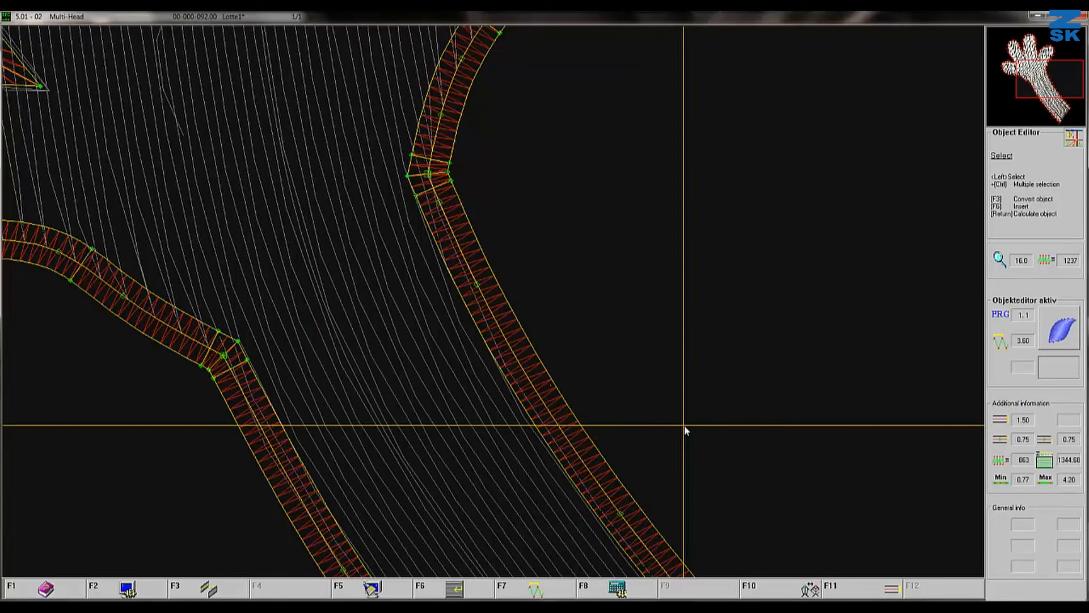
{"action": "key", "text": "Return"}
{"action": "key", "text": "Return"}
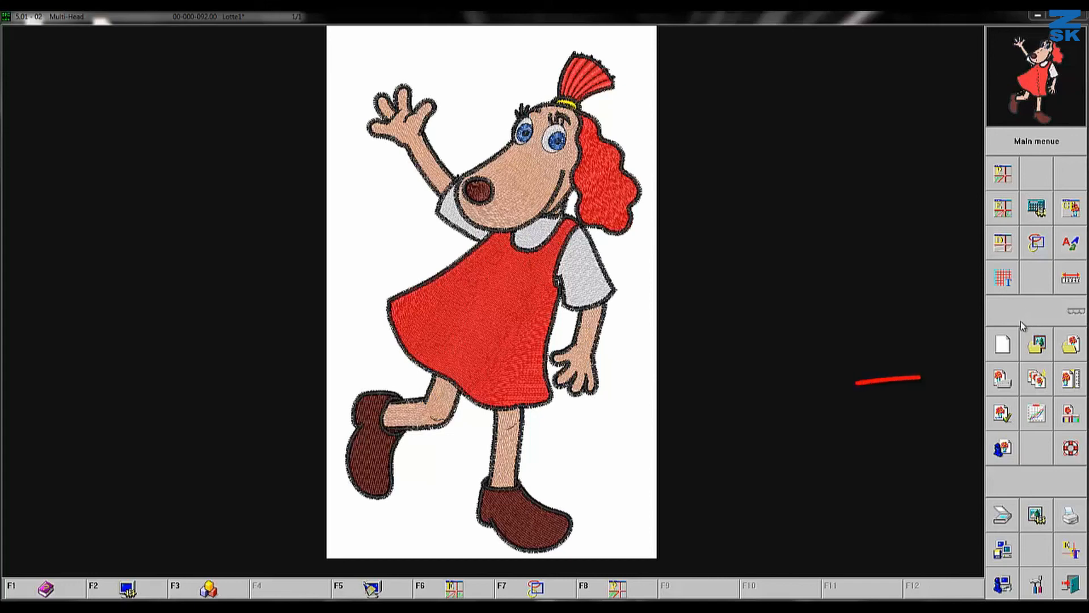
Step: Save the design as Lotte1 with its start point and end point at the design centre
{"action": "left_click", "coordinate": [1004, 378]}
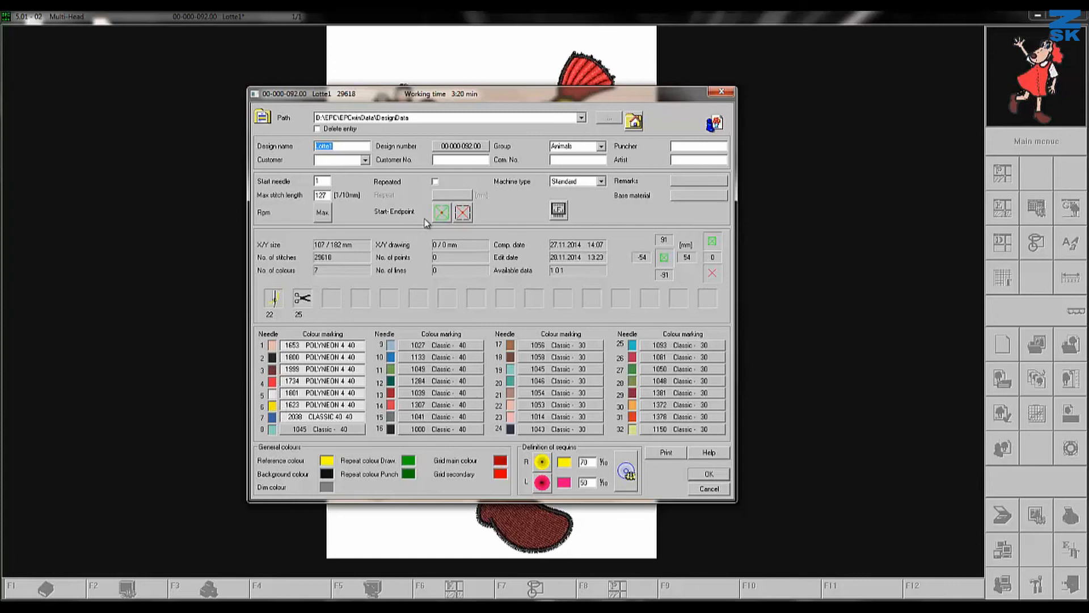
{"action": "left_click", "coordinate": [442, 214]}
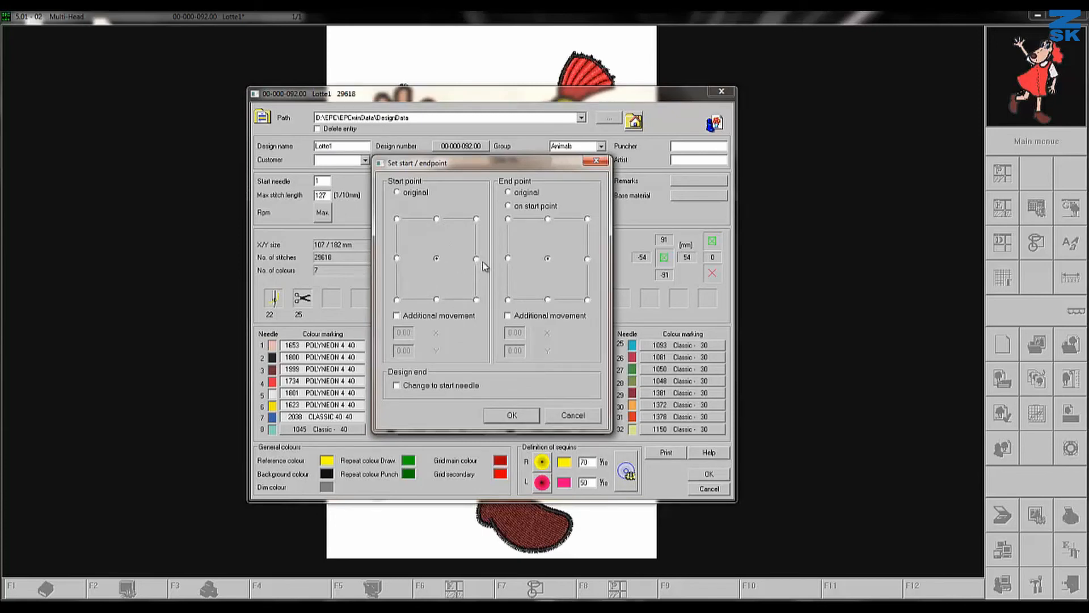
{"action": "left_click", "coordinate": [510, 415]}
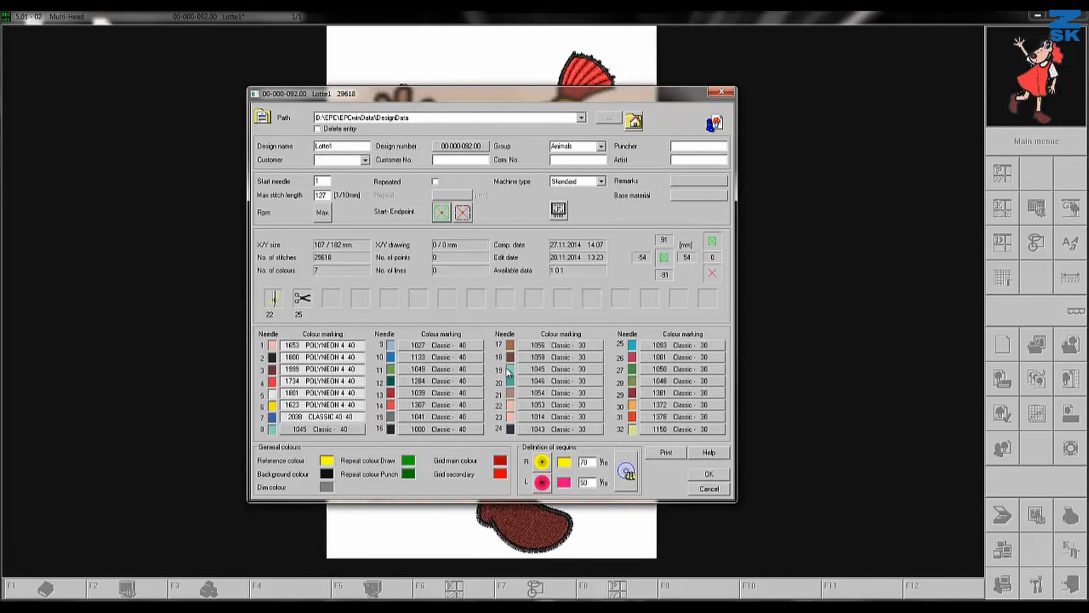
{"action": "left_click", "coordinate": [699, 473]}
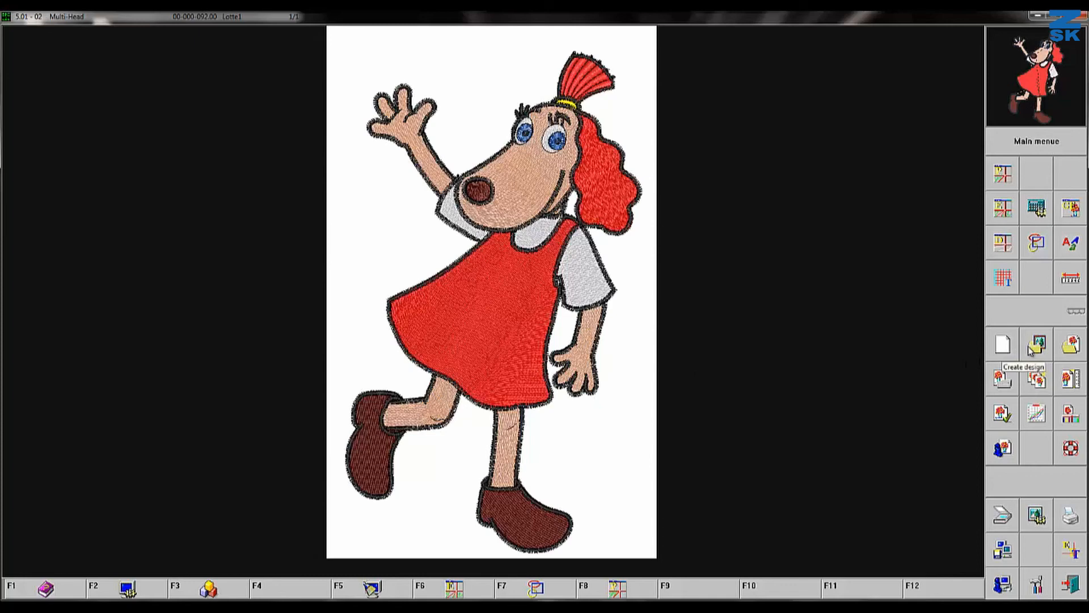
Step: Browse the stored designs in the design directory as thumbnails and as a list, previewing PR20 Endpoint and PR20 freier Endp
{"action": "left_click", "coordinate": [1069, 343]}
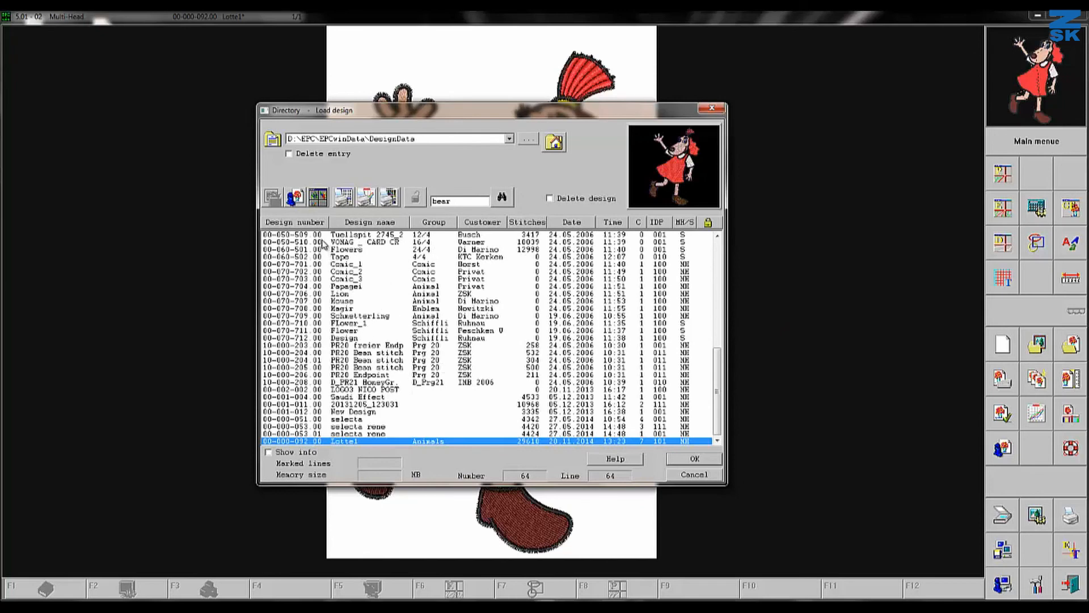
{"action": "left_click", "coordinate": [319, 199]}
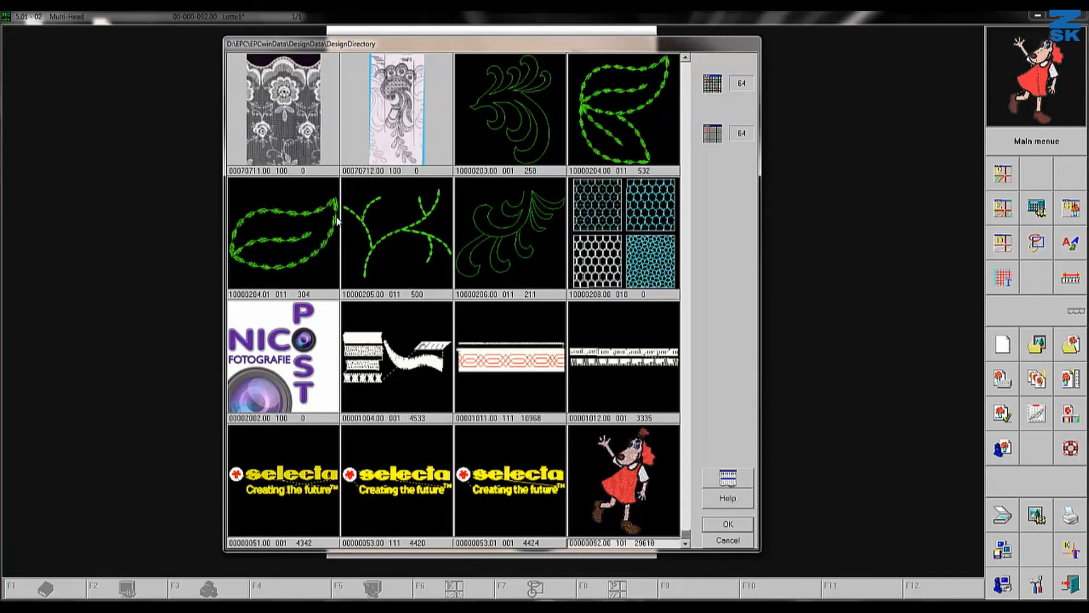
{"action": "left_click", "coordinate": [719, 477]}
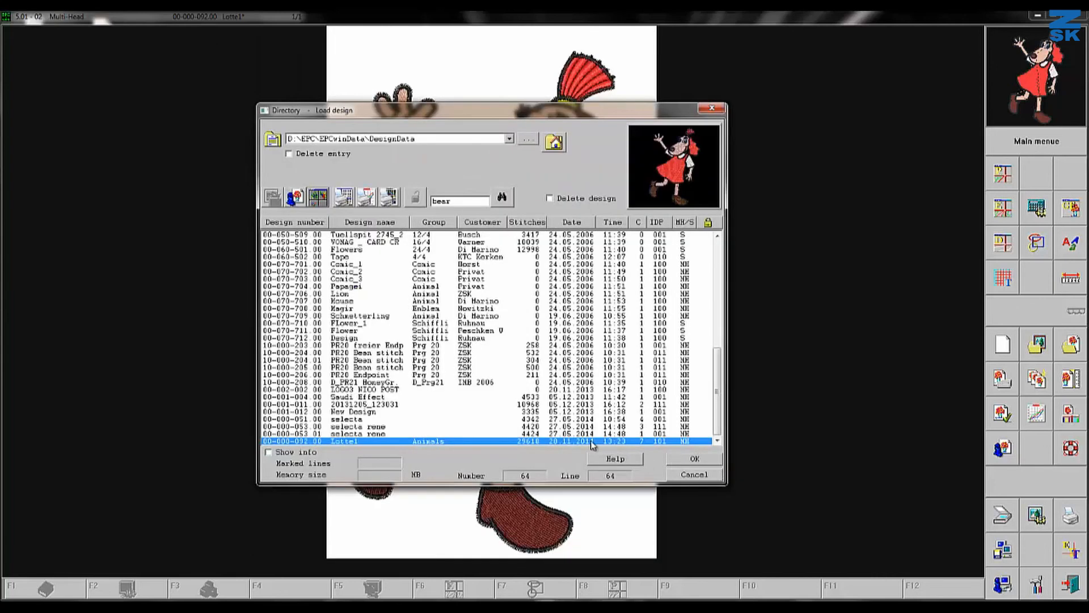
{"action": "left_click", "coordinate": [343, 375]}
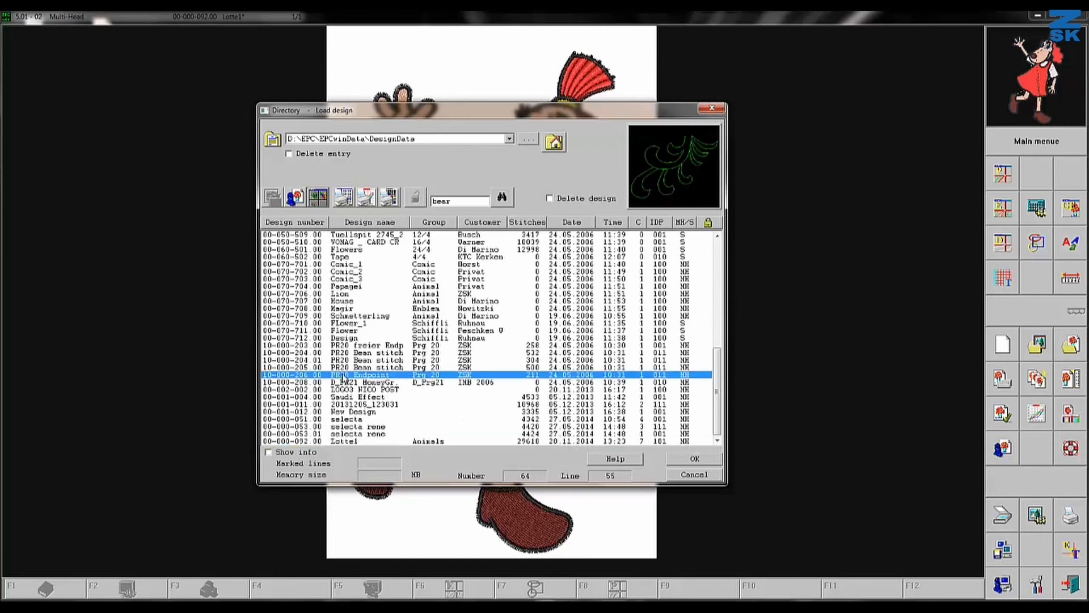
{"action": "left_click", "coordinate": [344, 346]}
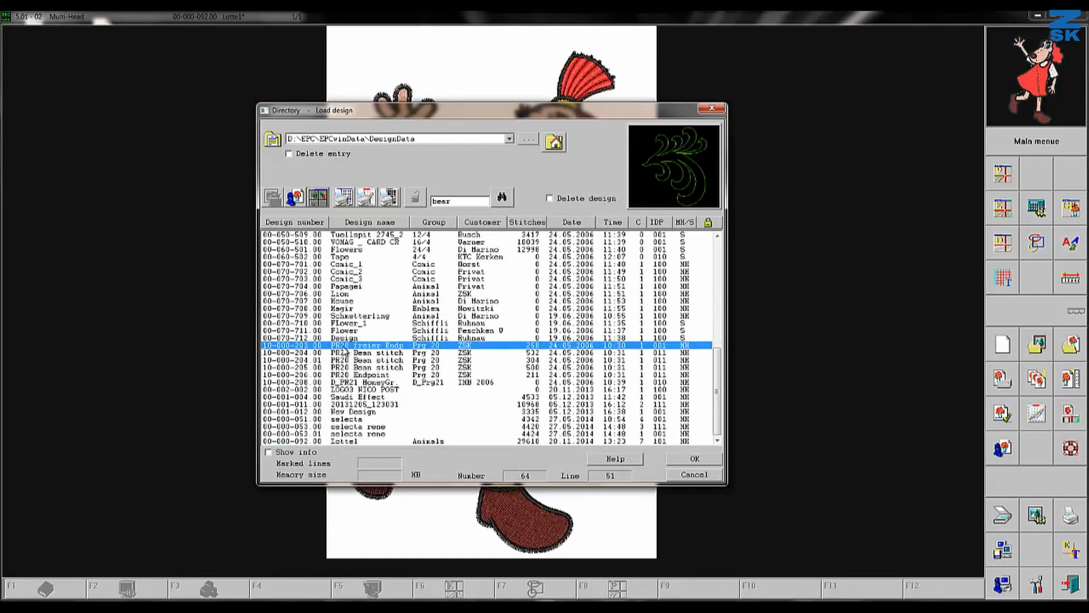
Step: Export the Lotte1 design in ZSK - TC format as 00000092 in the Temp folder, keeping the default function settings, then close the directory
{"action": "left_click", "coordinate": [348, 441]}
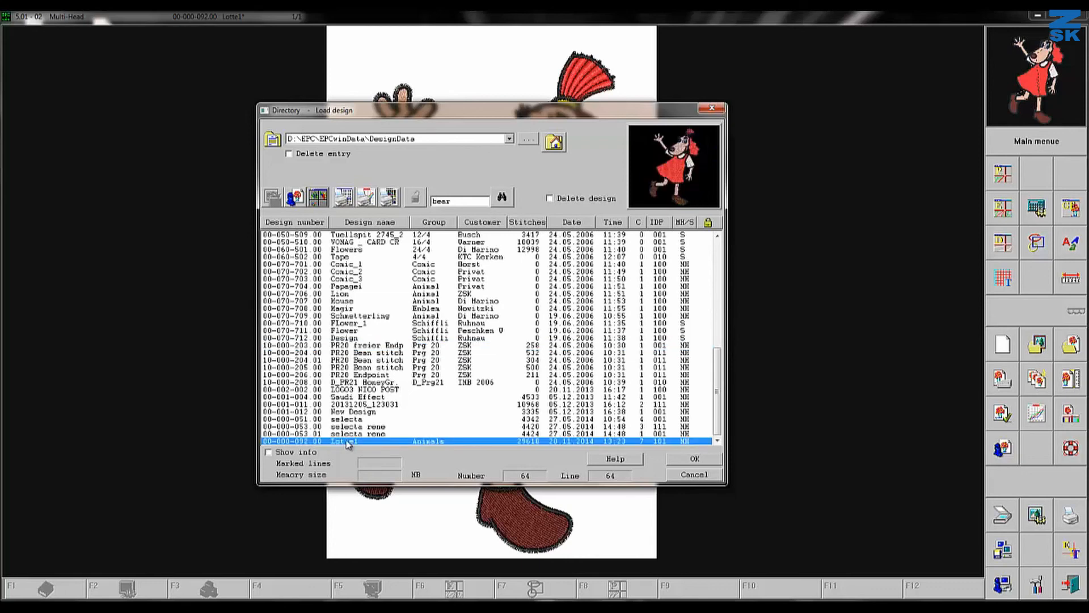
{"action": "right_click", "coordinate": [346, 441]}
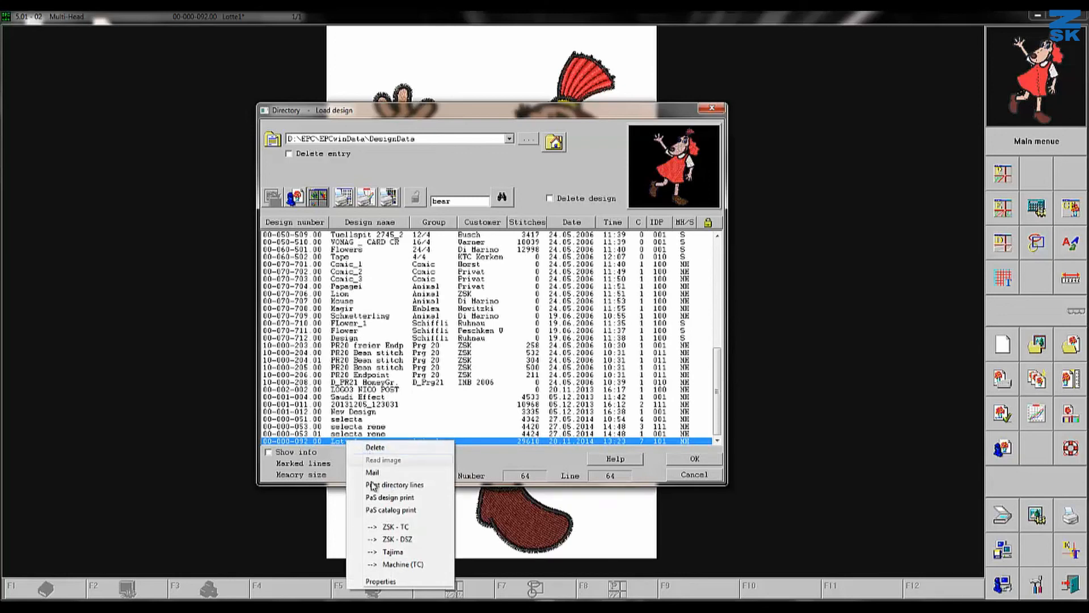
{"action": "left_click", "coordinate": [384, 528]}
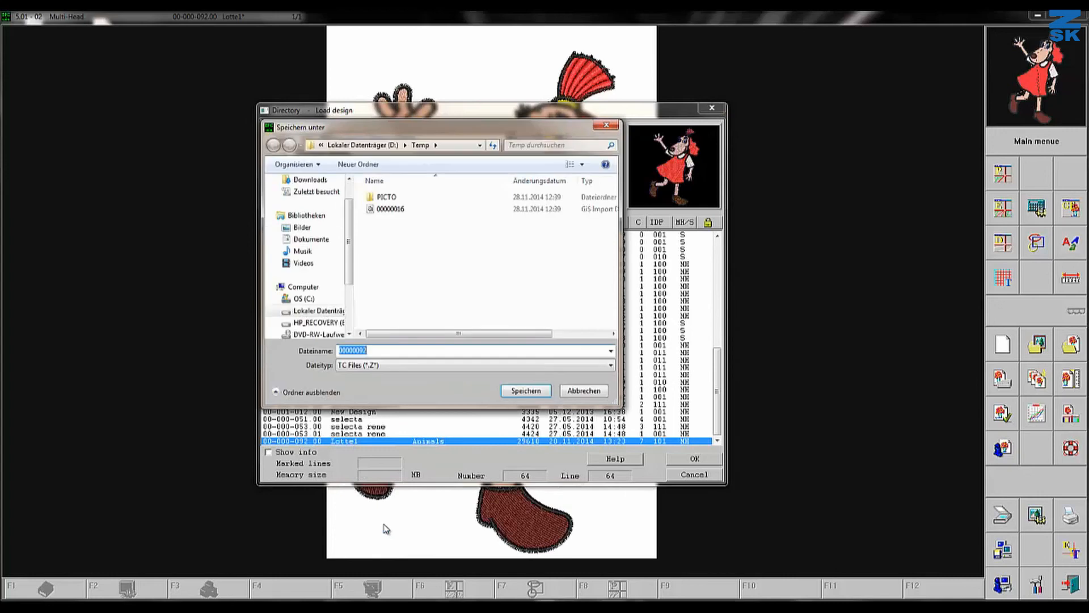
{"action": "left_click_drag", "start_coordinate": [350, 249], "coordinate": [349, 276]}
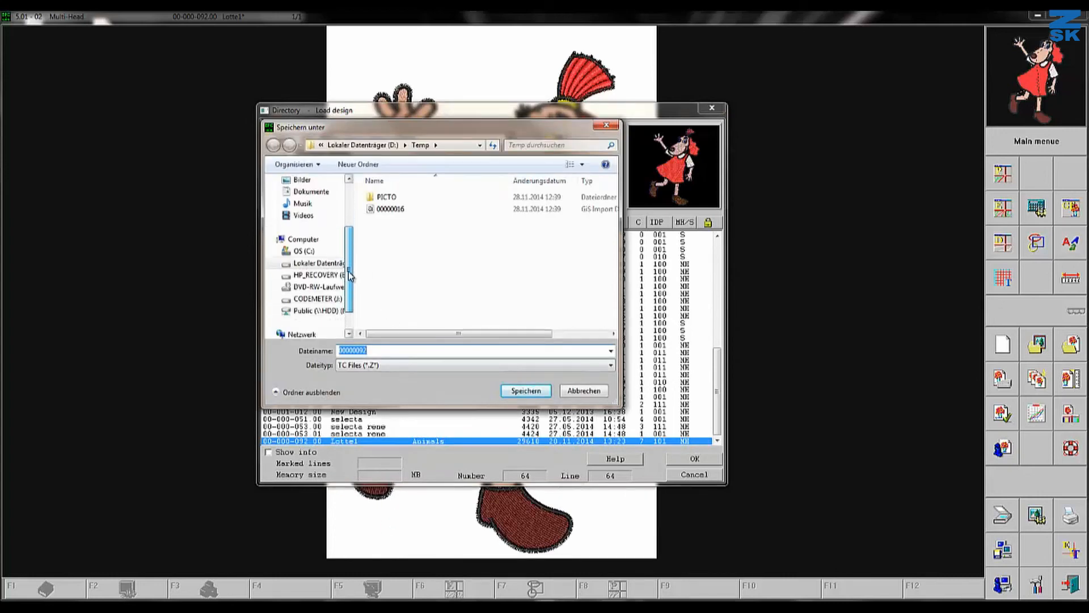
{"action": "left_click", "coordinate": [506, 392]}
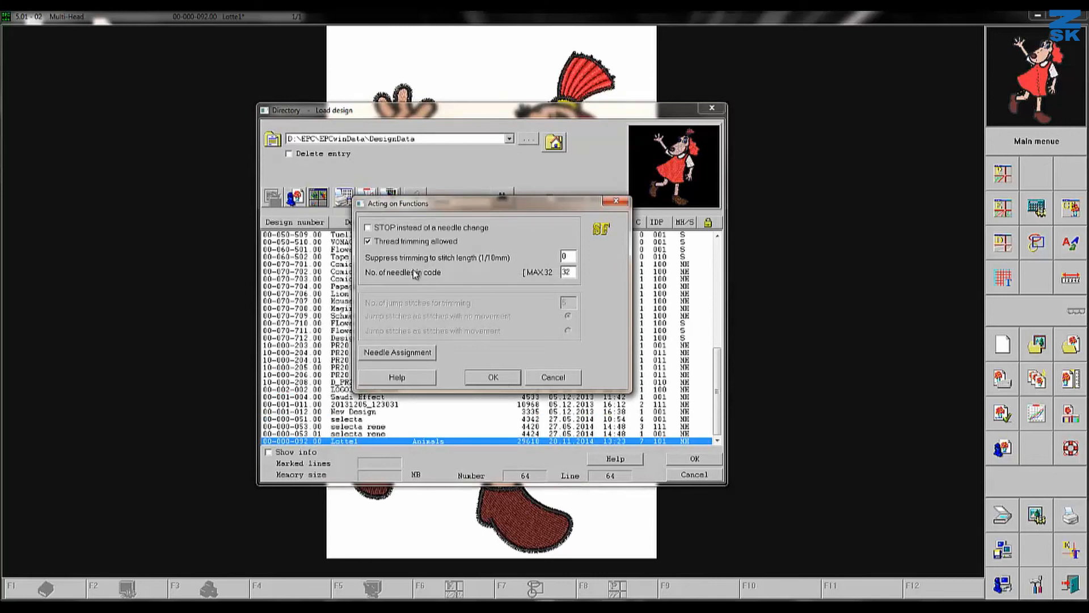
{"action": "left_click", "coordinate": [480, 376]}
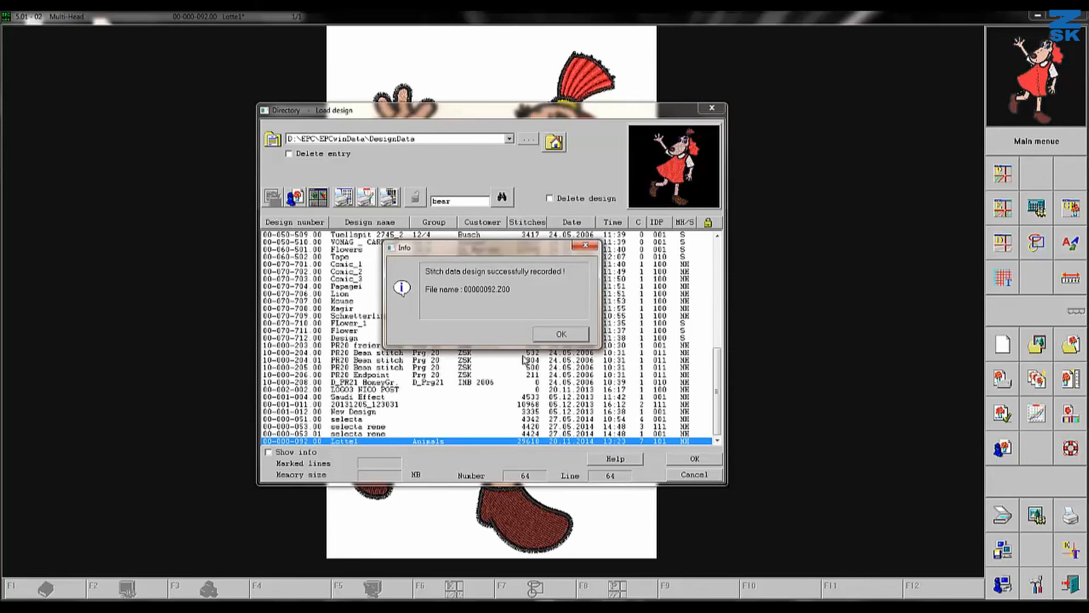
{"action": "left_click", "coordinate": [559, 334]}
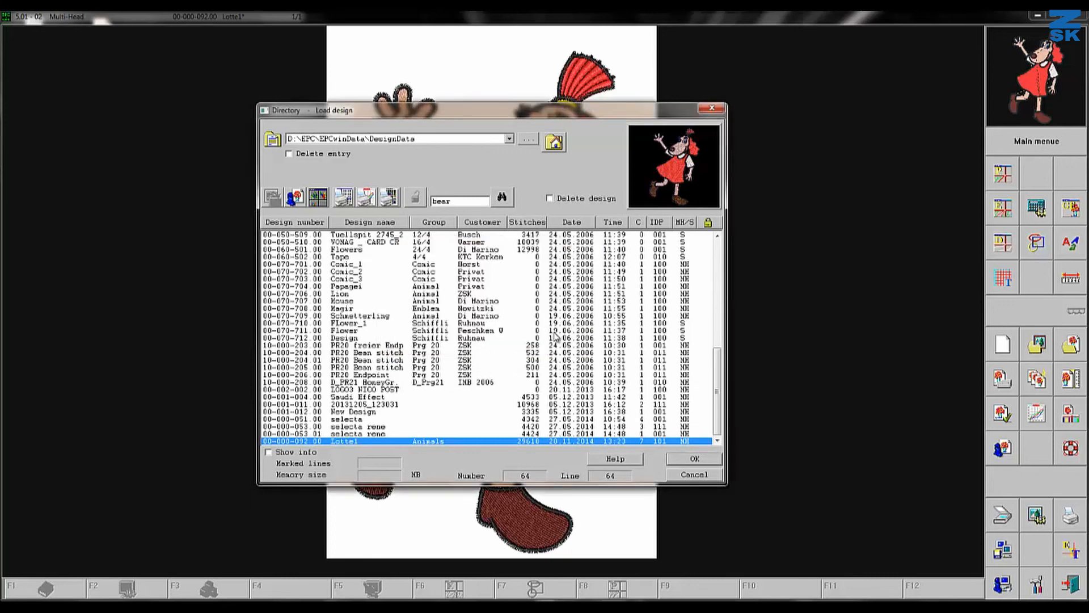
{"action": "left_click", "coordinate": [679, 478]}
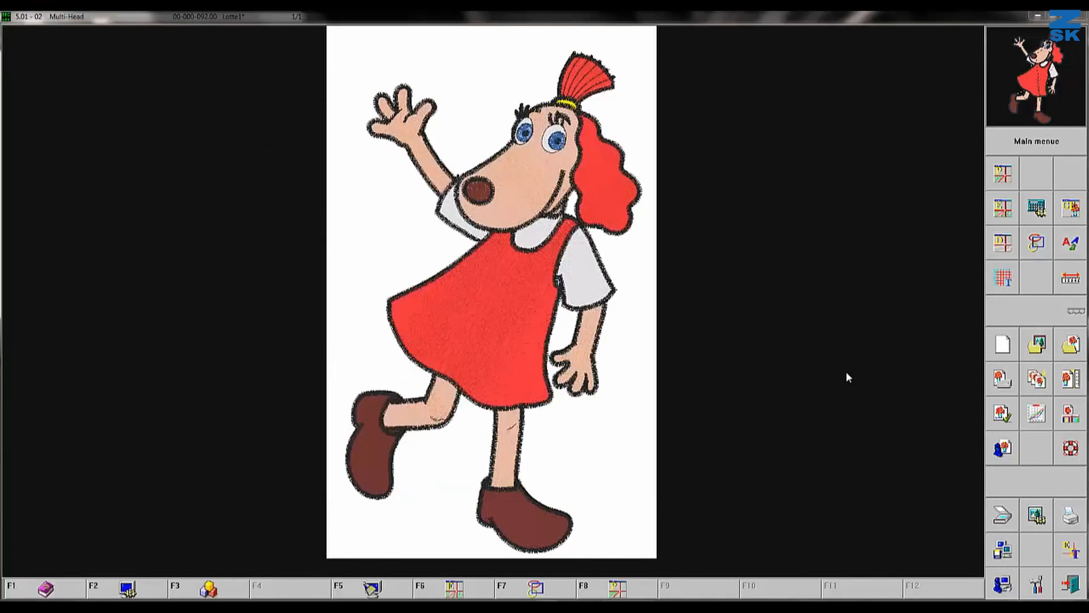